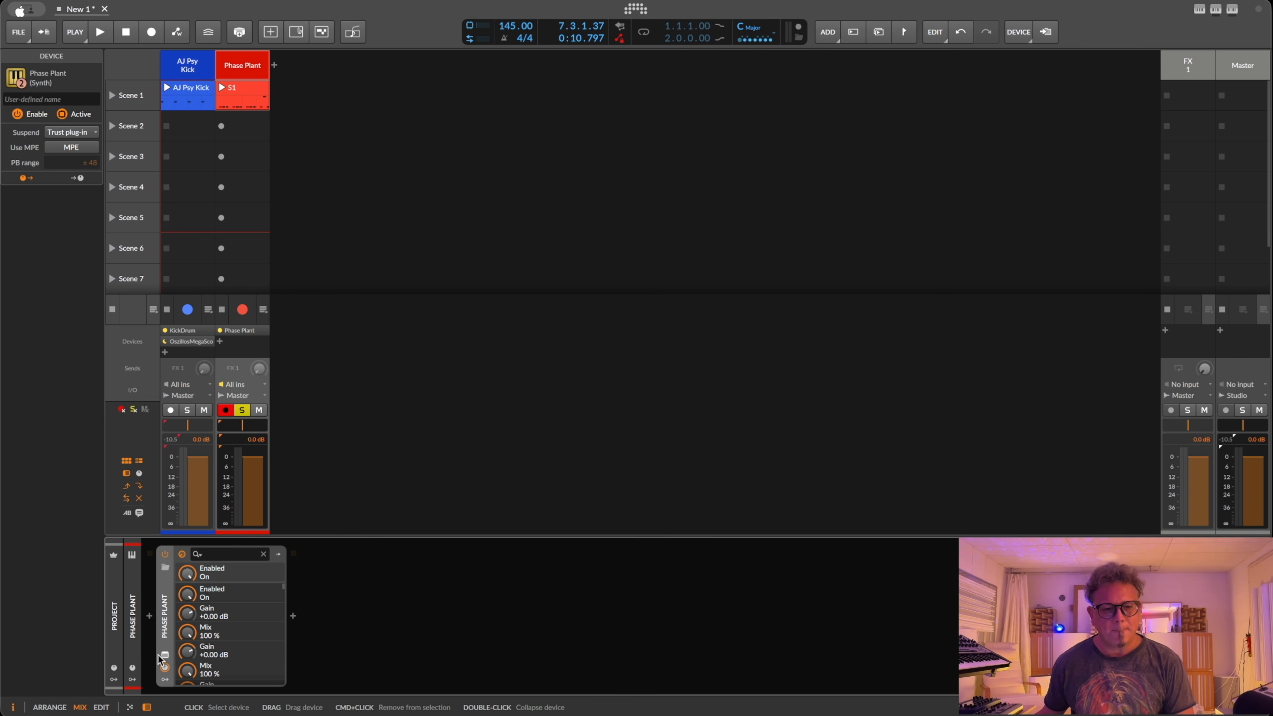
Open the Phase Plant plug-in window and add a Wavetable generator.
click(165, 654)
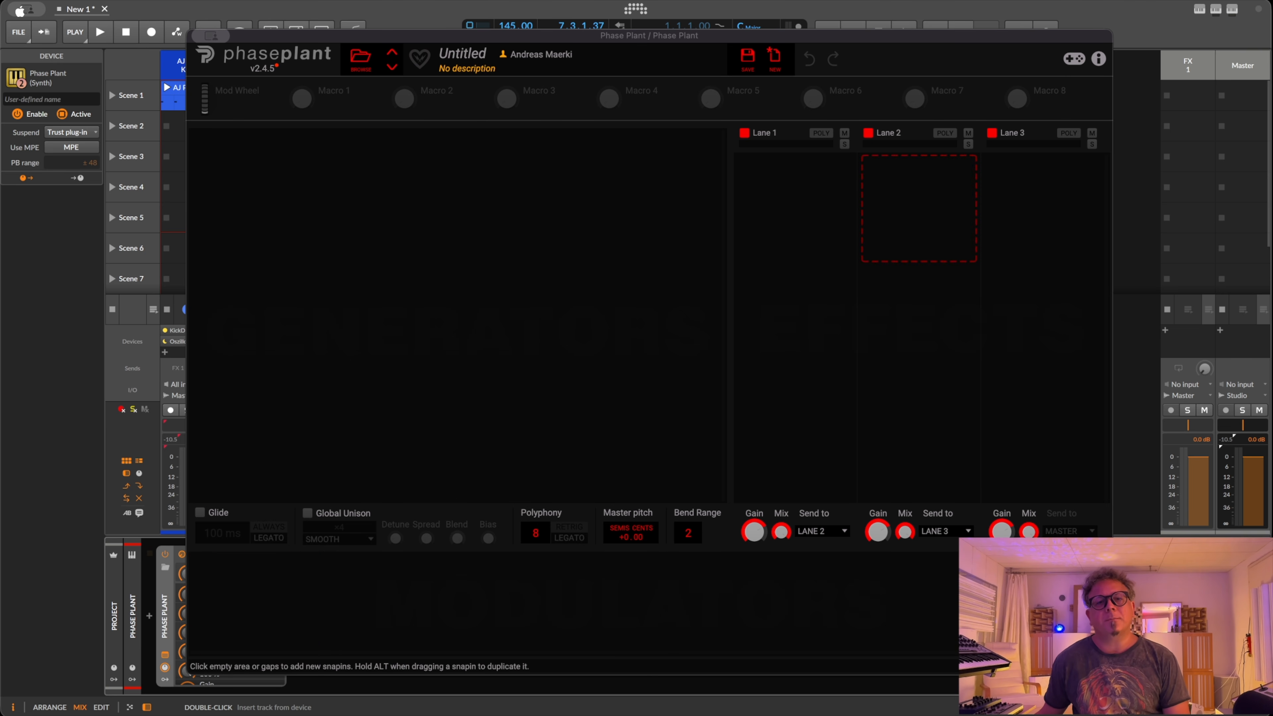
drag(611, 35, 558, 31)
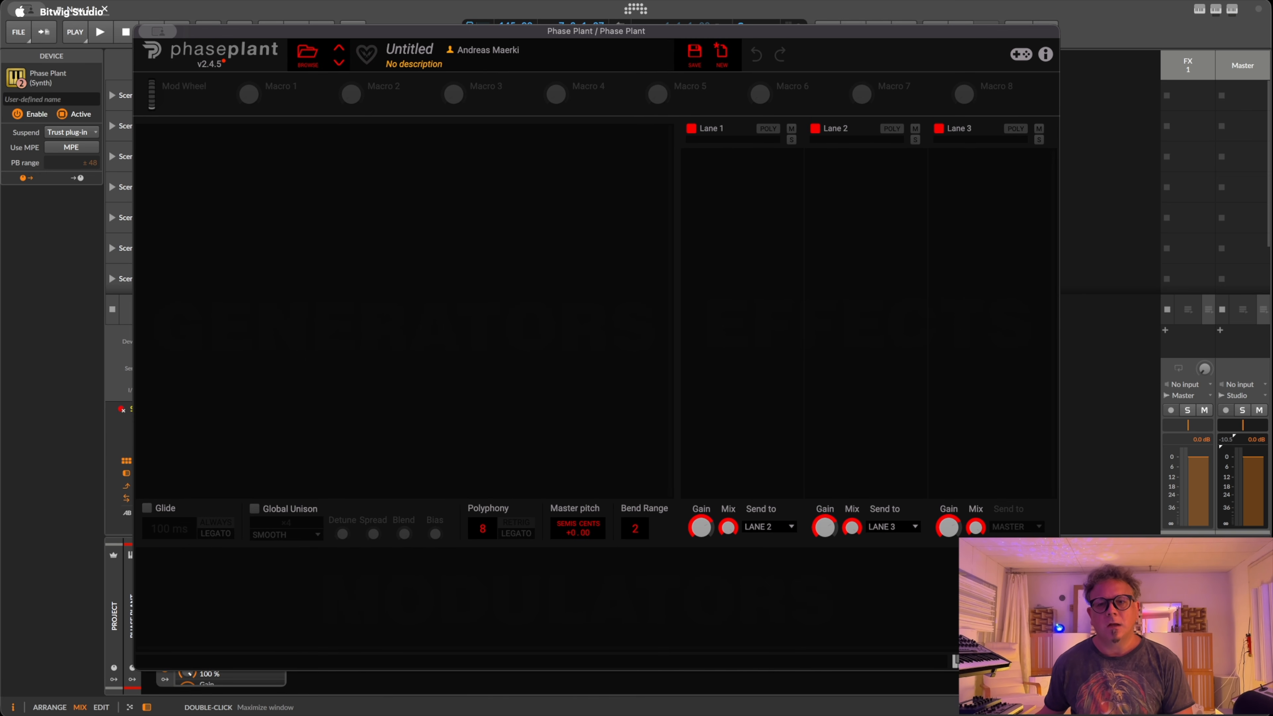
click(596, 134)
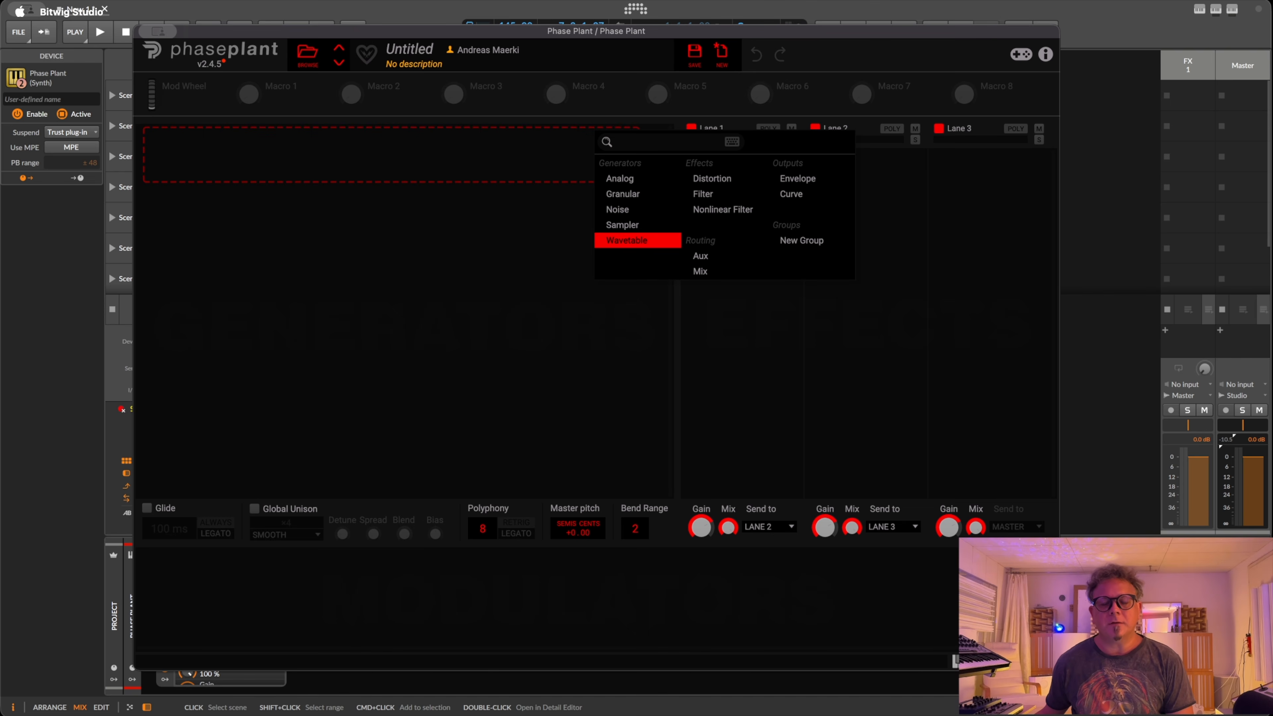
click(626, 240)
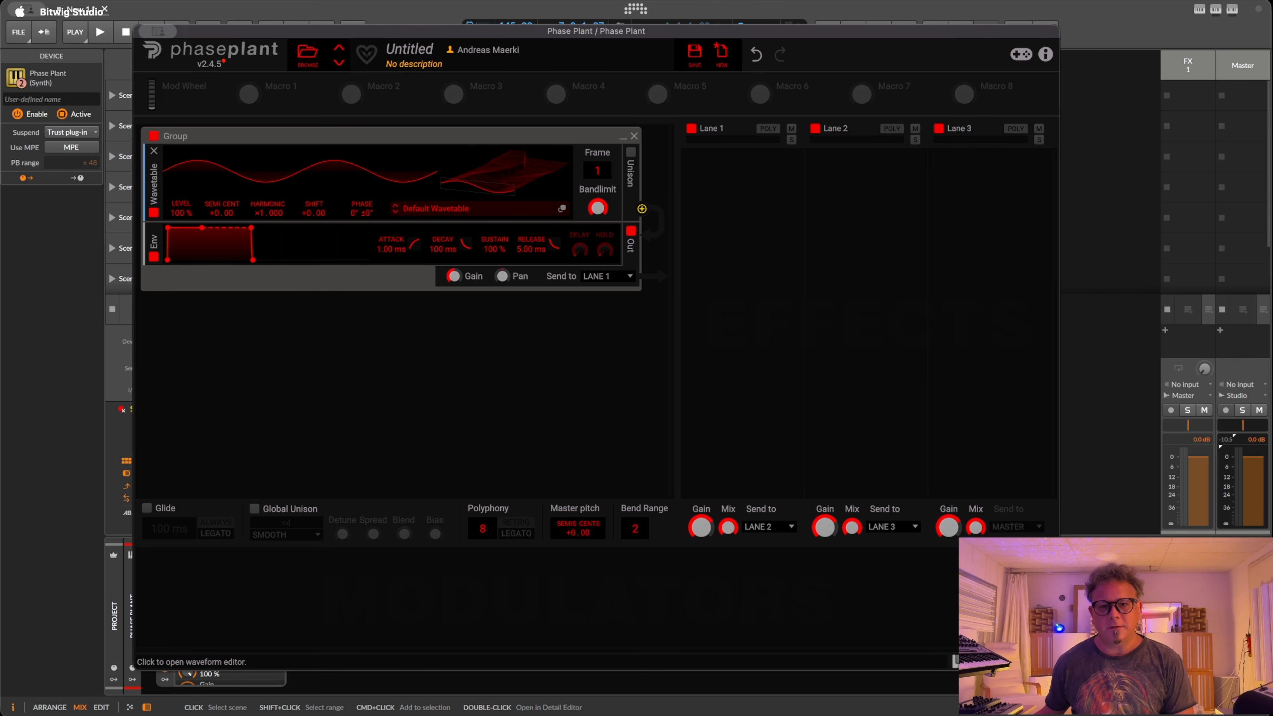
Create a new blank wavetable in the Wavetable Editor and fill frame 1 with the Pen Tool's full-range rising sawtooth.
click(562, 209)
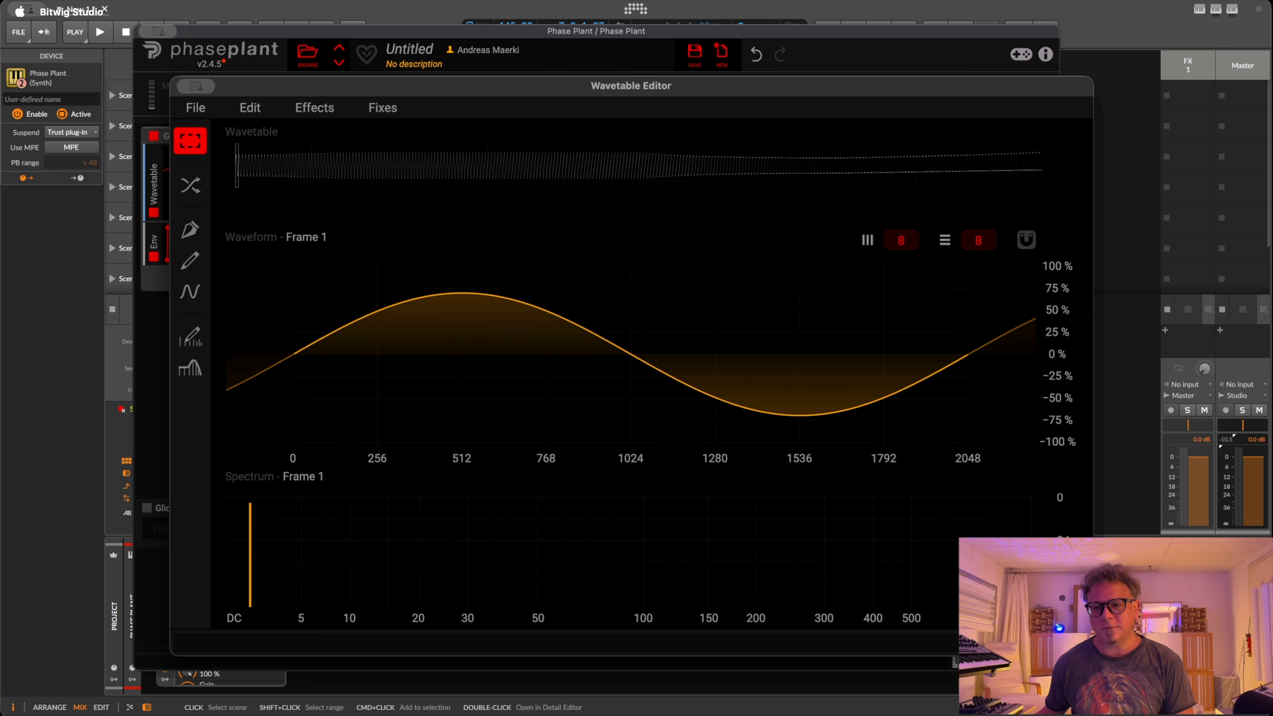
drag(551, 86, 536, 80)
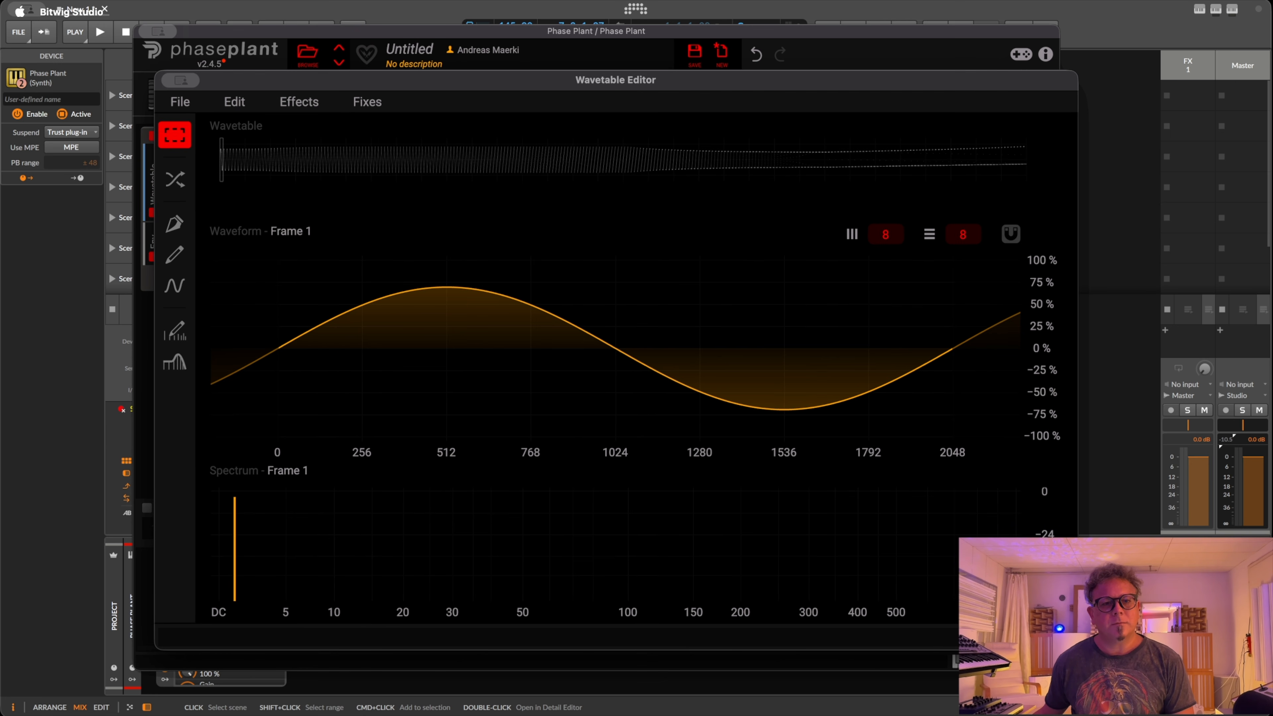
click(180, 102)
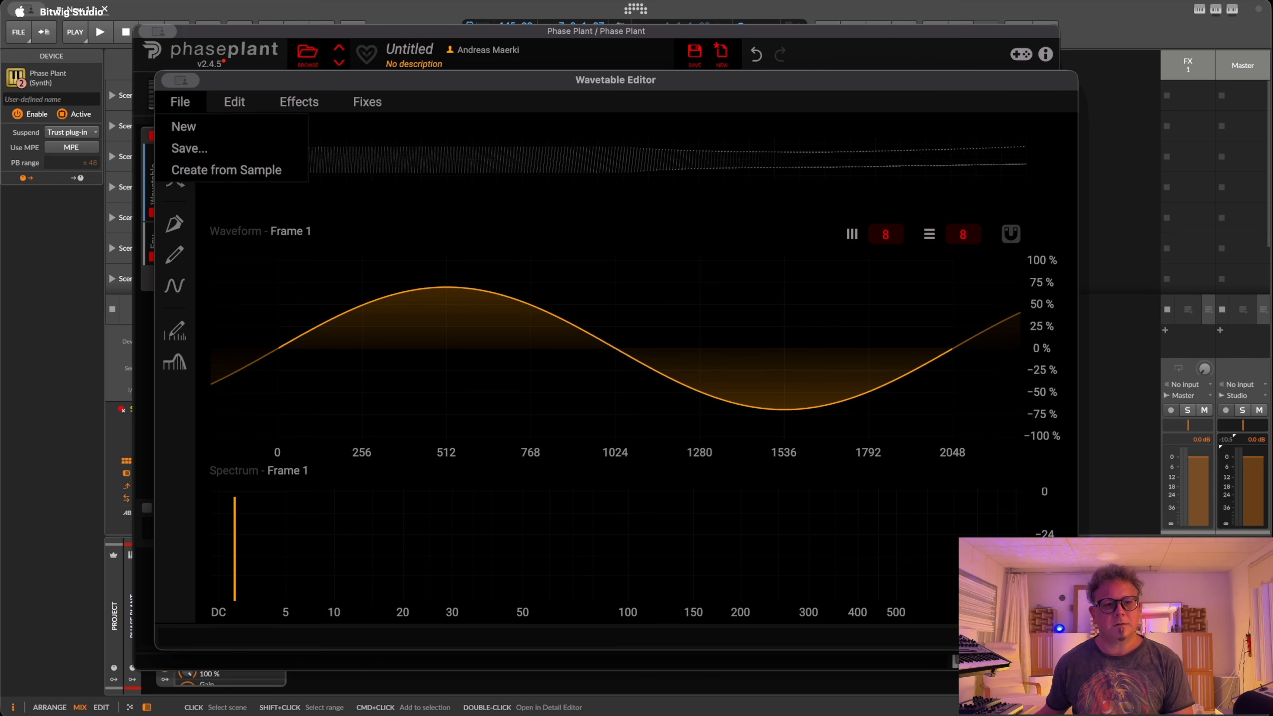
click(183, 126)
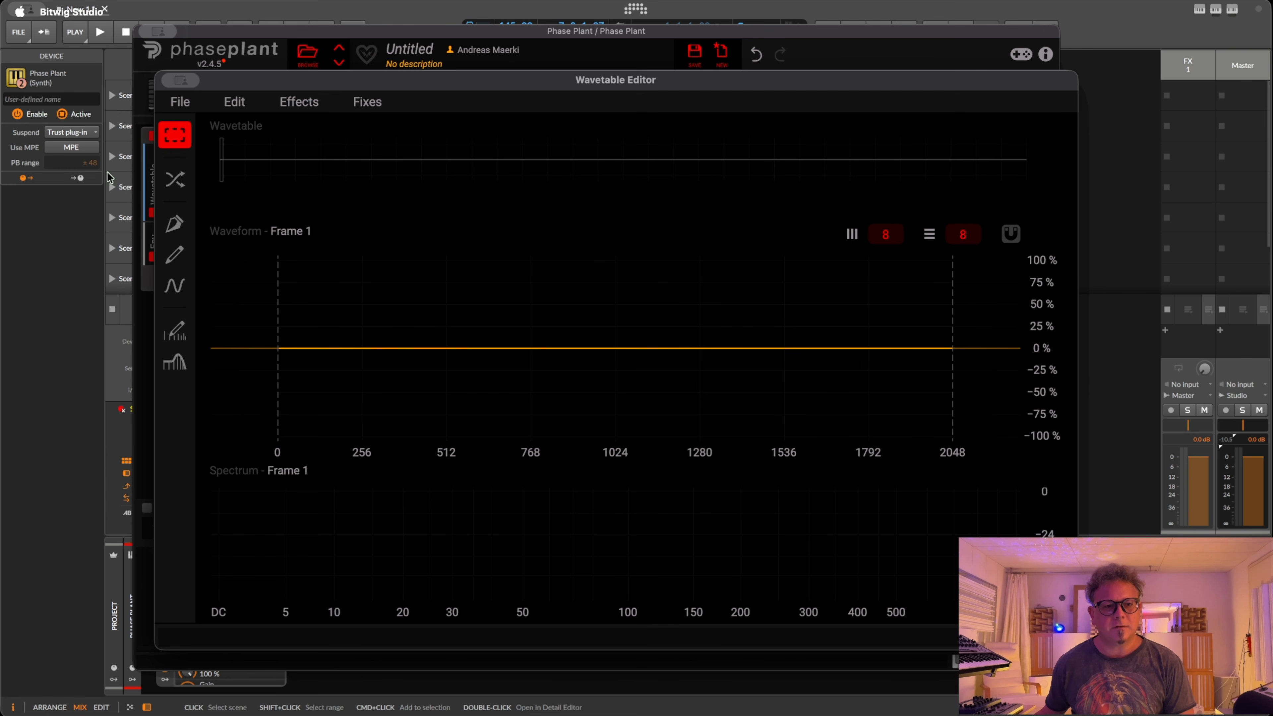
click(174, 223)
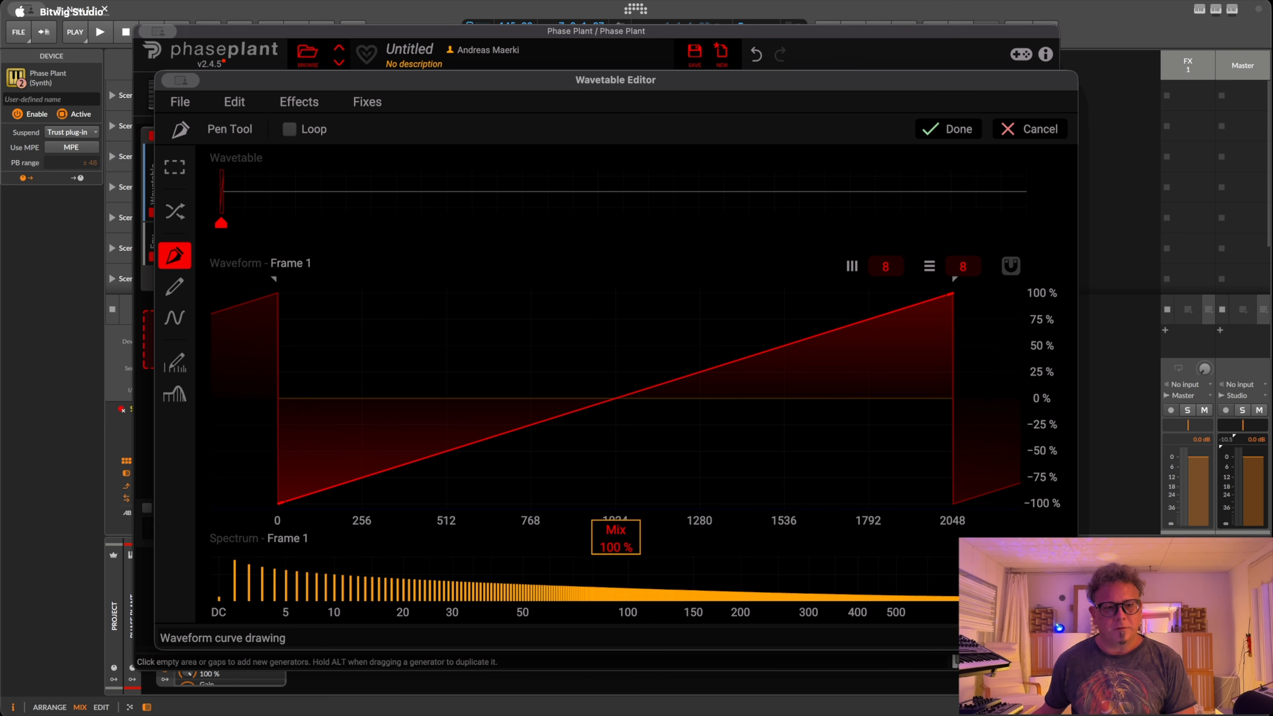
click(174, 167)
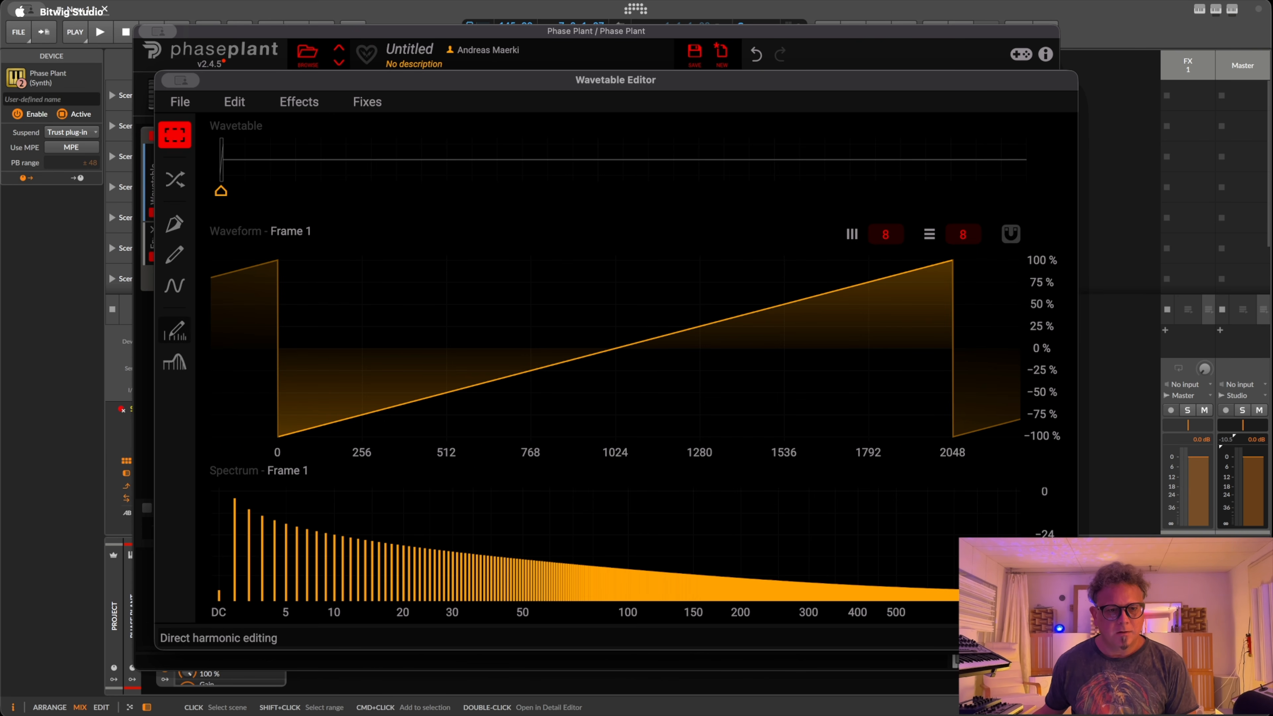
Remove the first harmonic with the Harmonic Edit Tool and apply the result across frames 1 to 256.
click(174, 329)
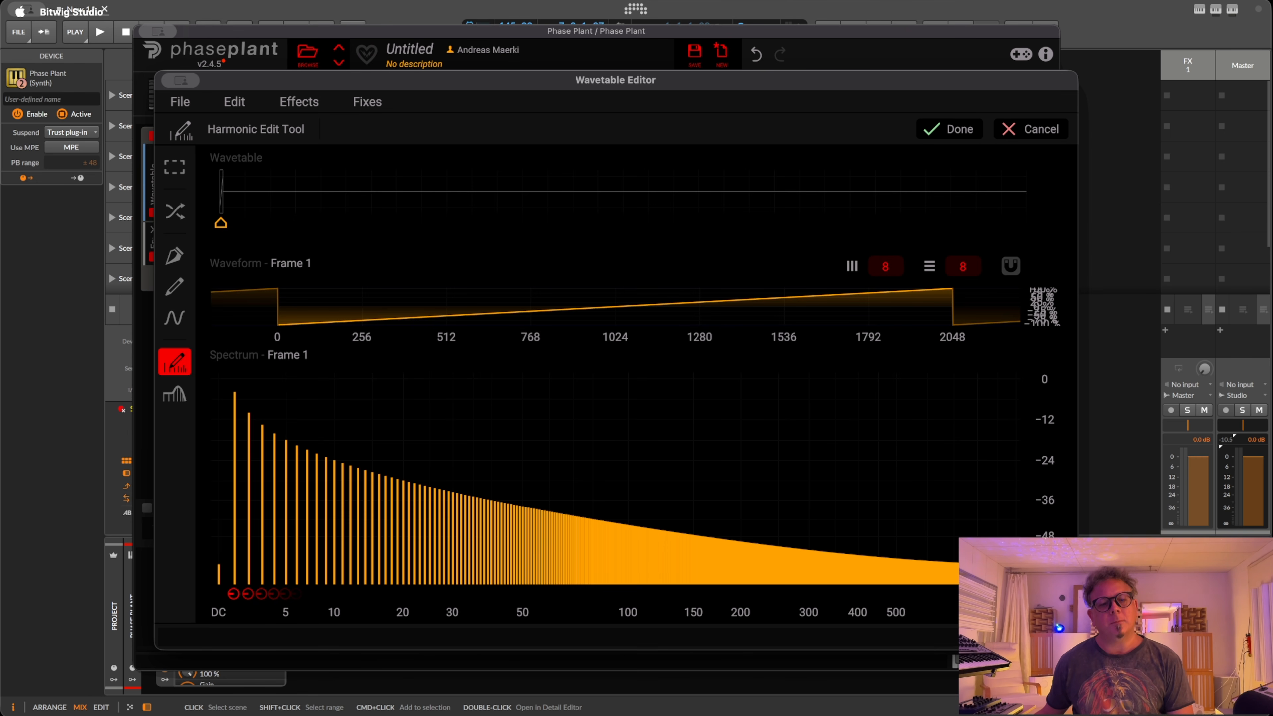
click(235, 582)
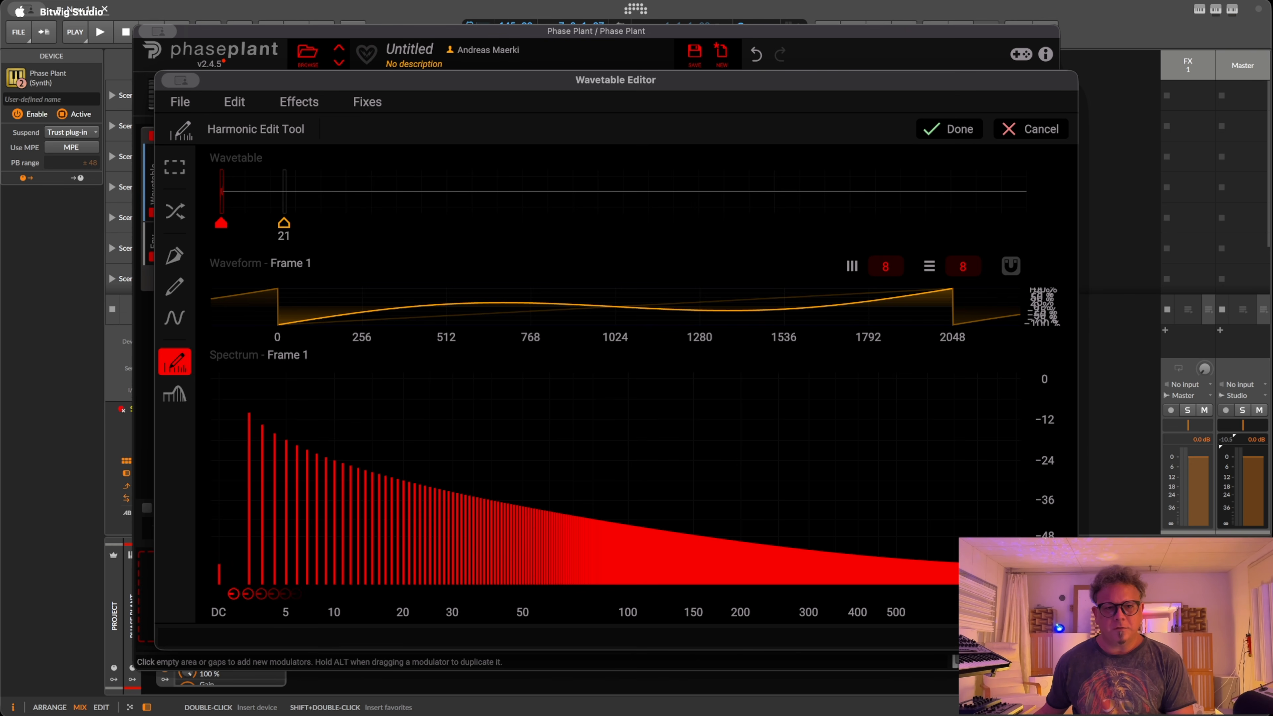
click(287, 223)
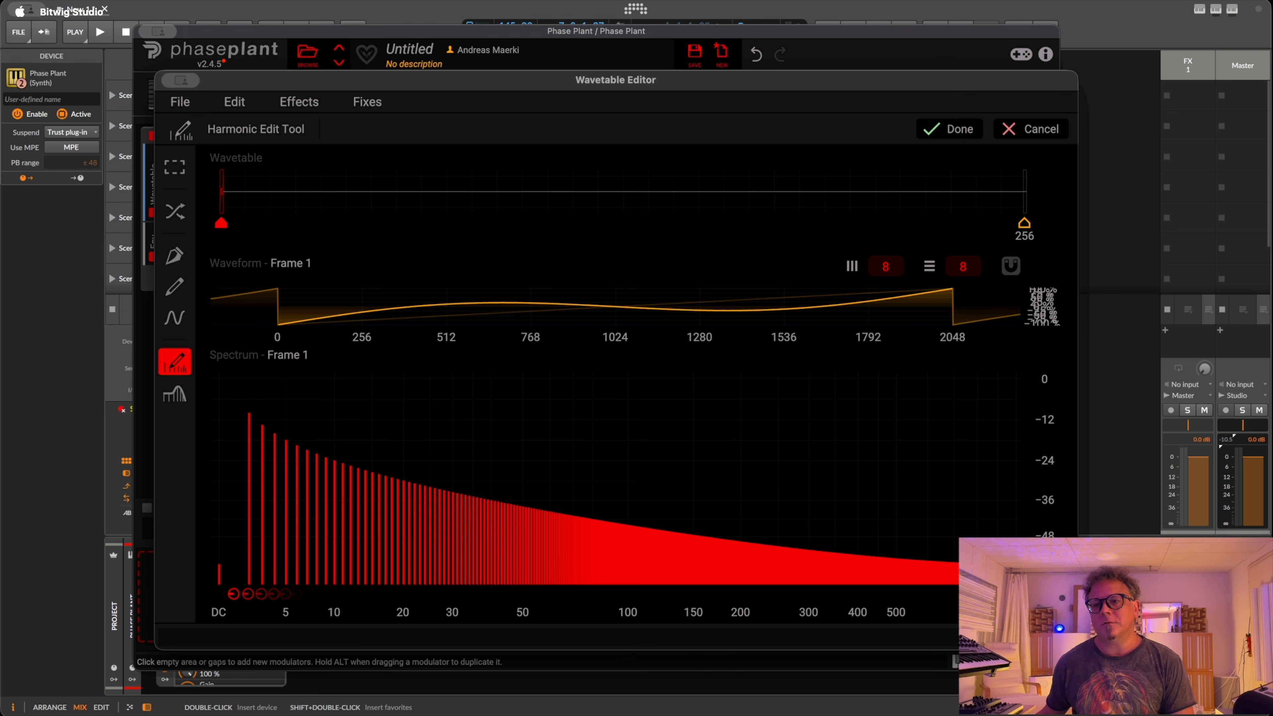
click(1023, 223)
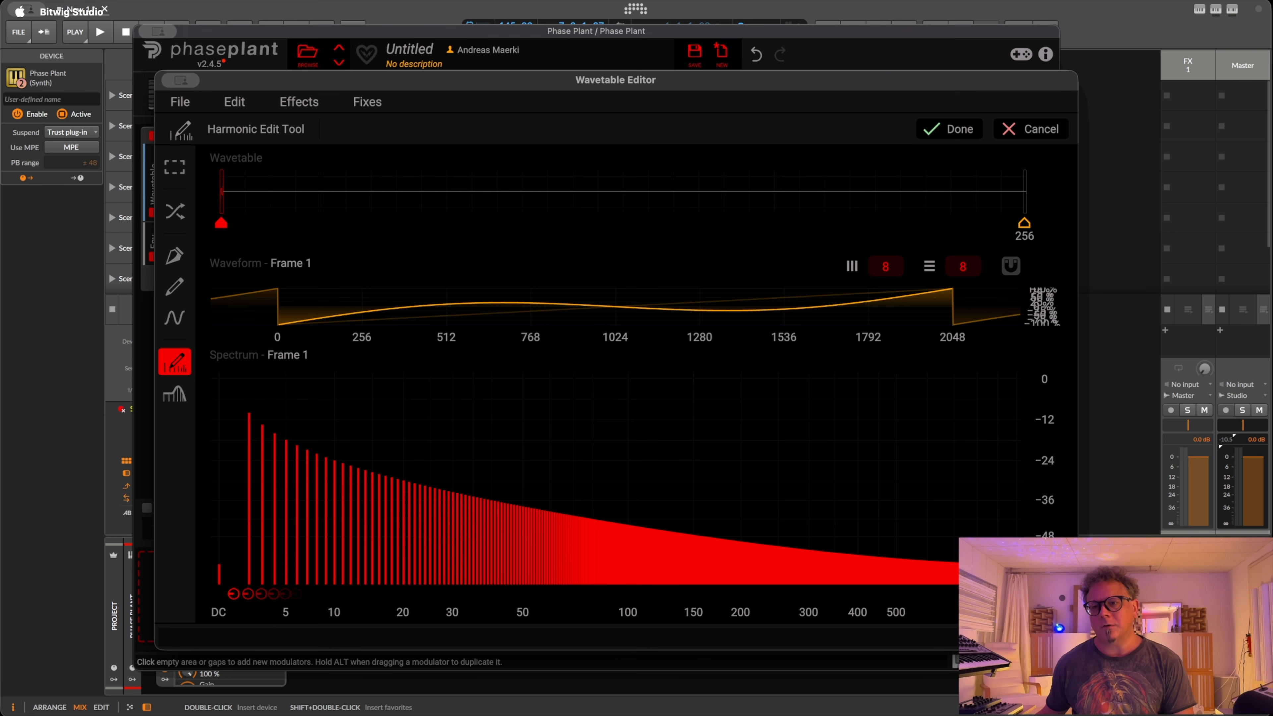
drag(1024, 193, 835, 193)
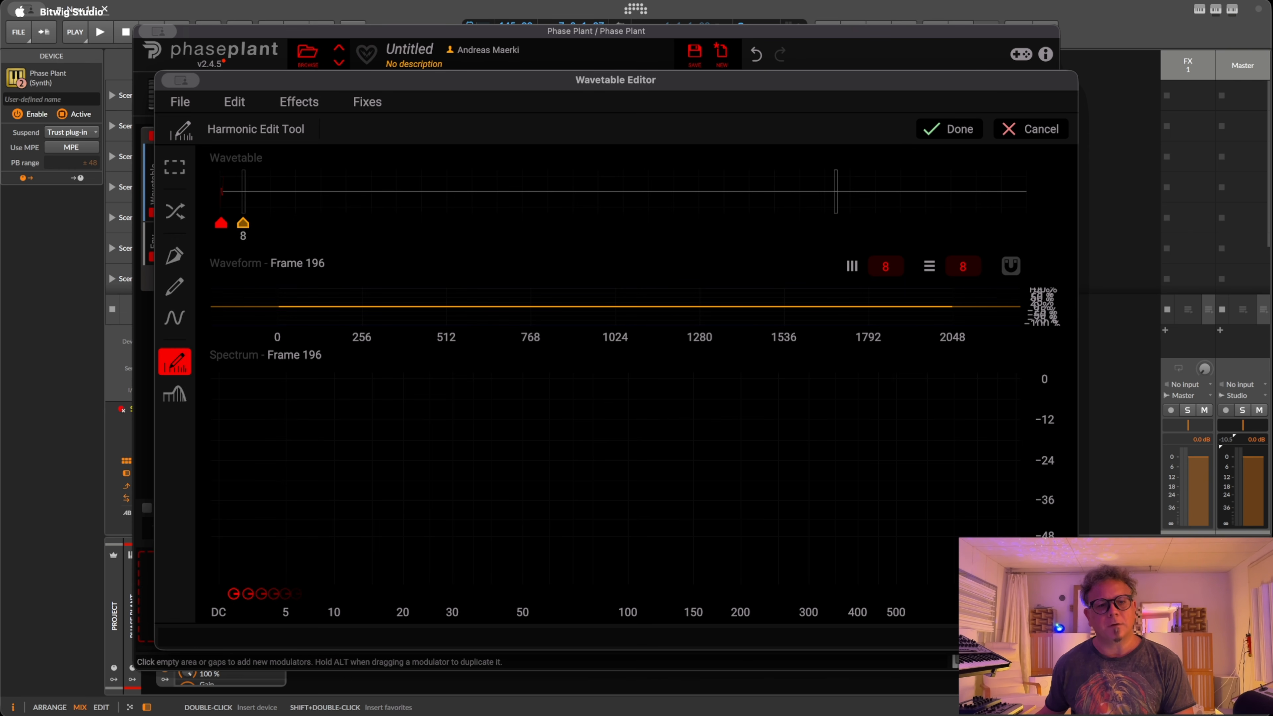
click(221, 222)
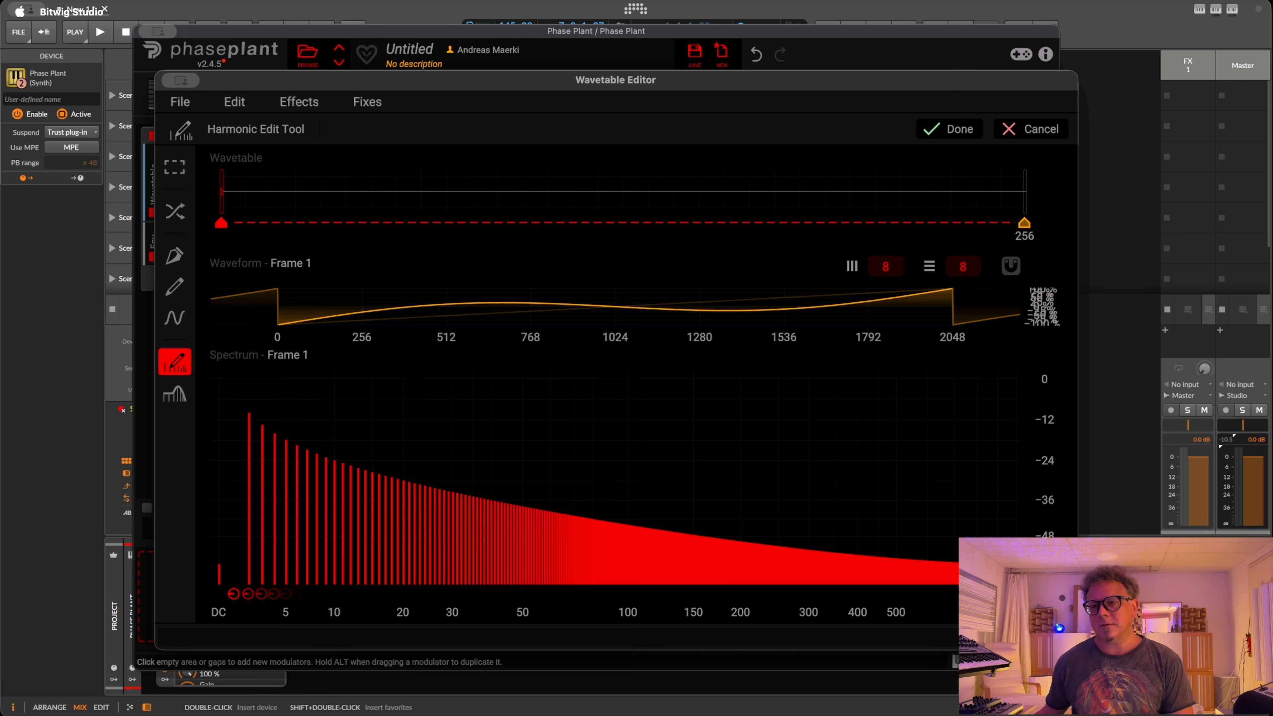
click(1024, 222)
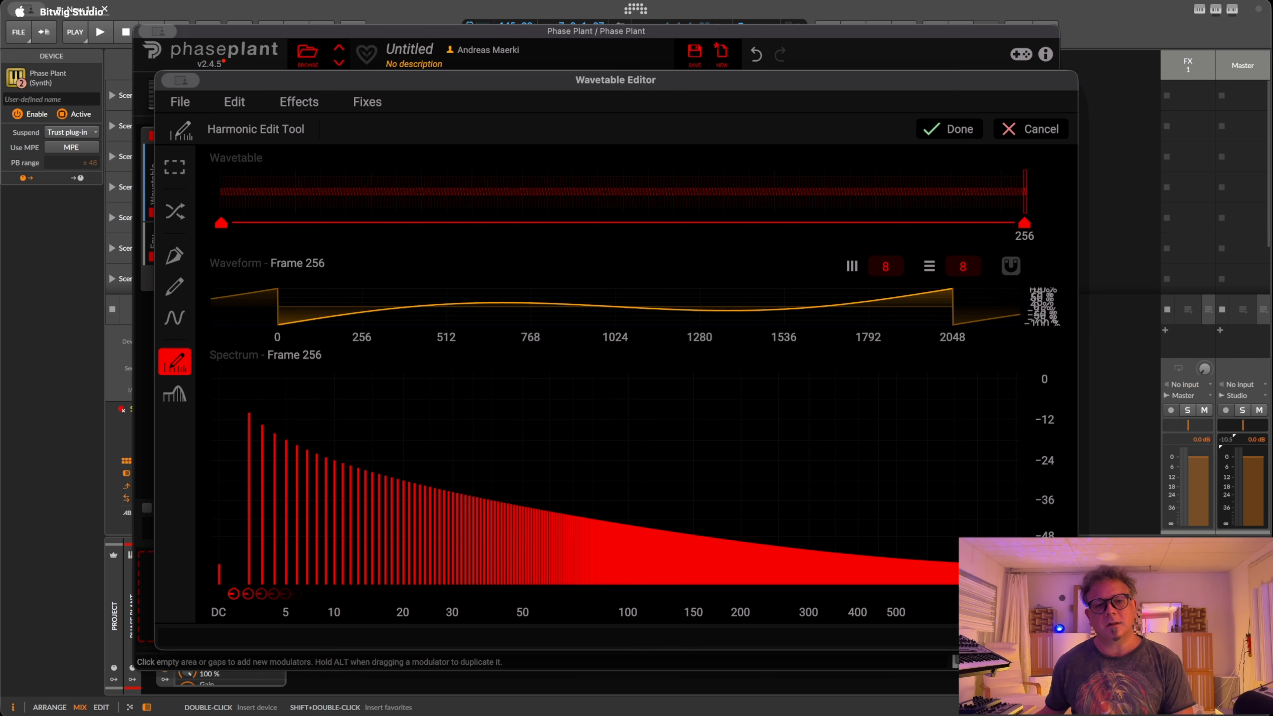
click(949, 129)
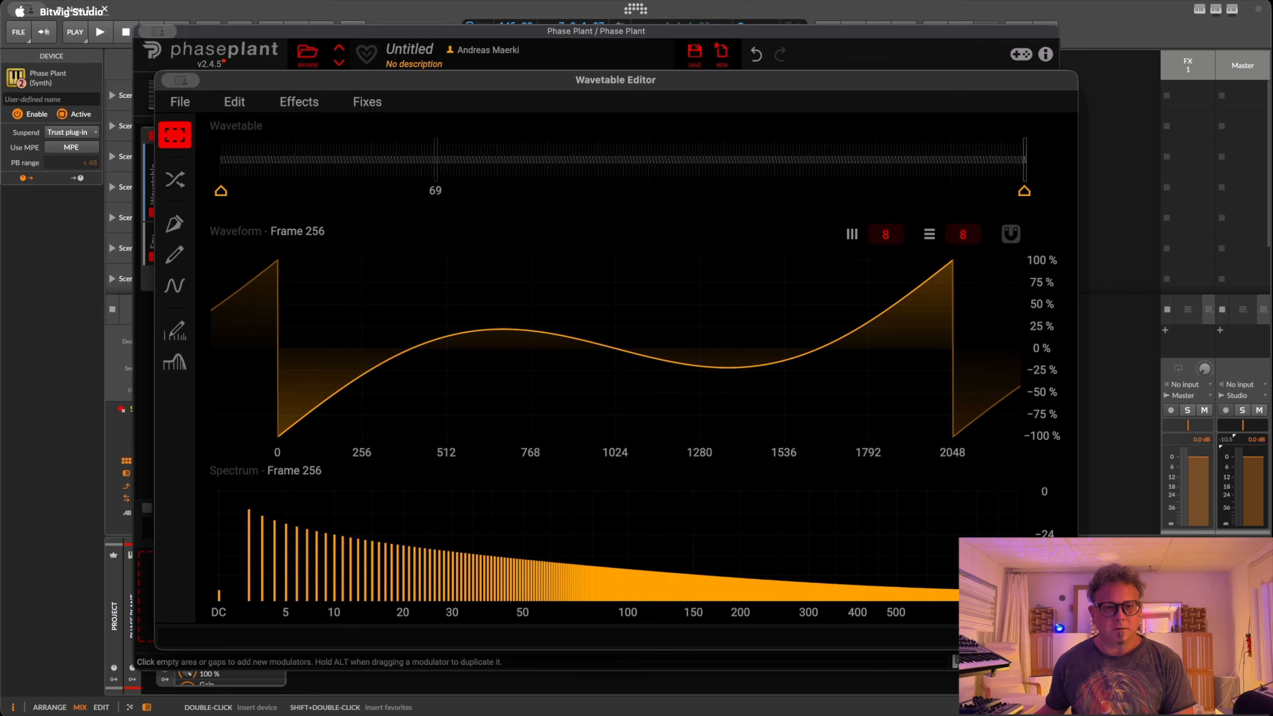
Apply the Disperse effect across the wavetable with an Amount of 15% at frame 1 and 50% at frame 256.
click(299, 101)
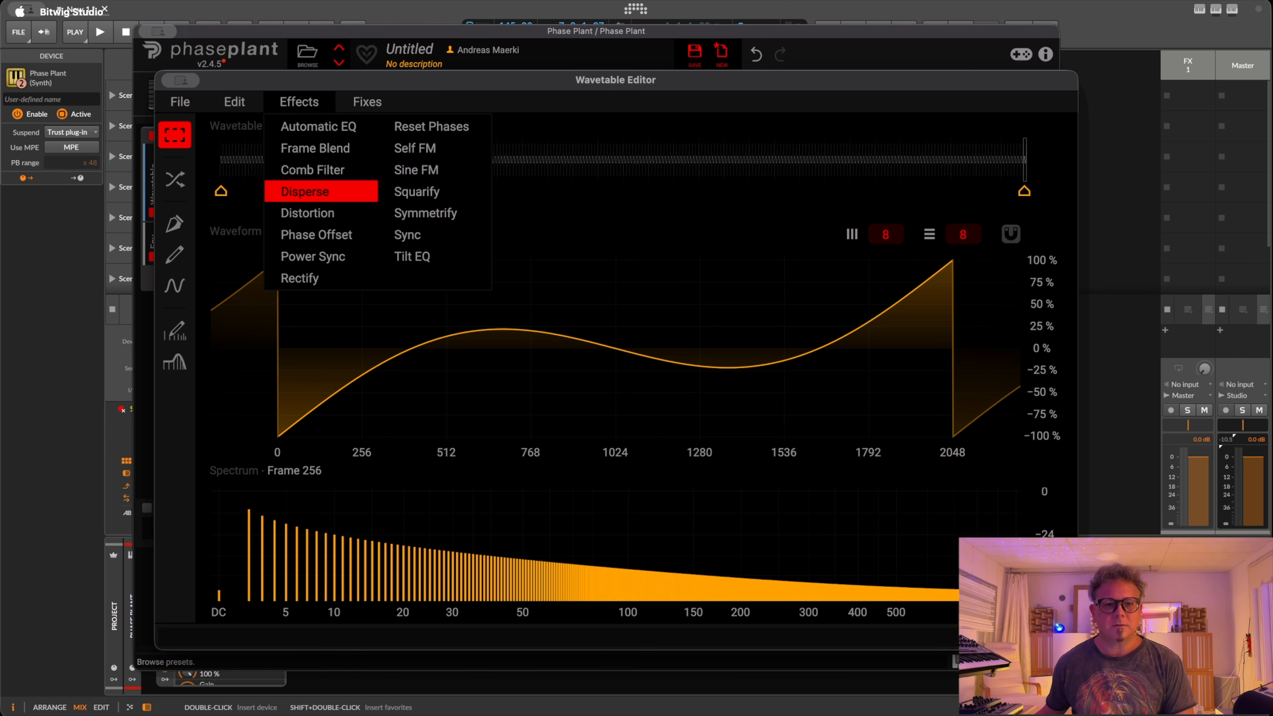
click(306, 192)
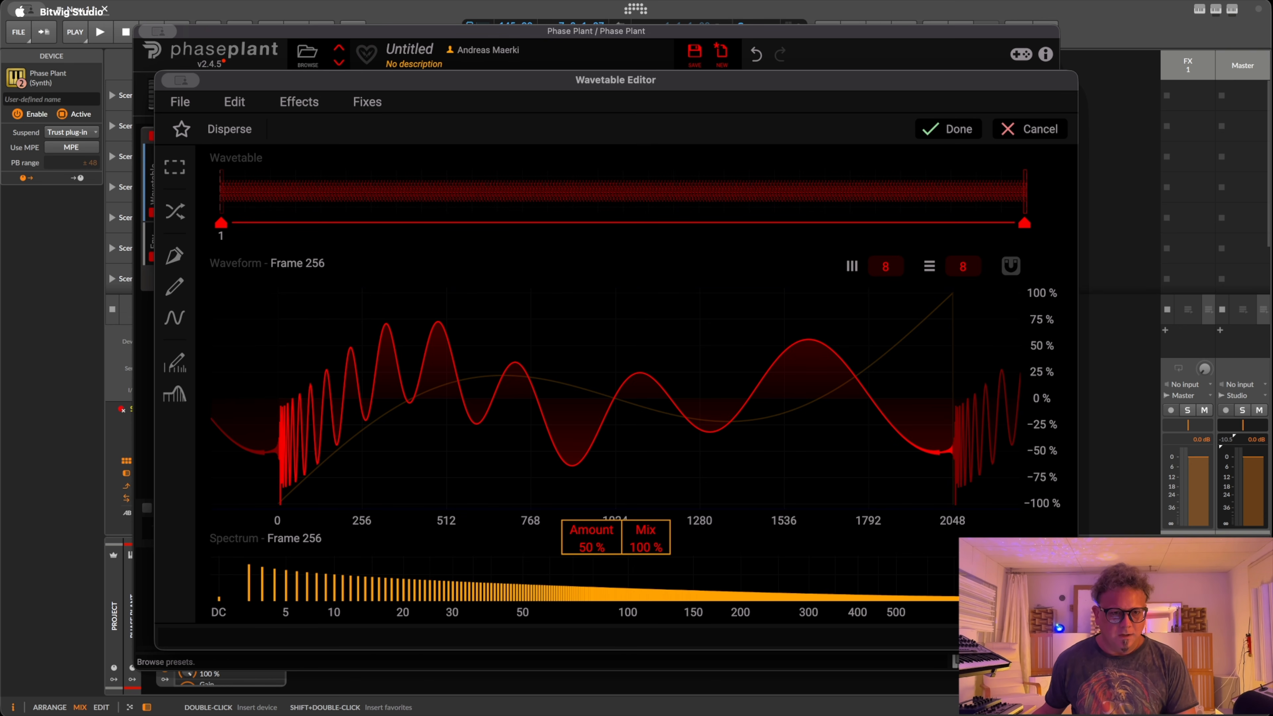
click(221, 223)
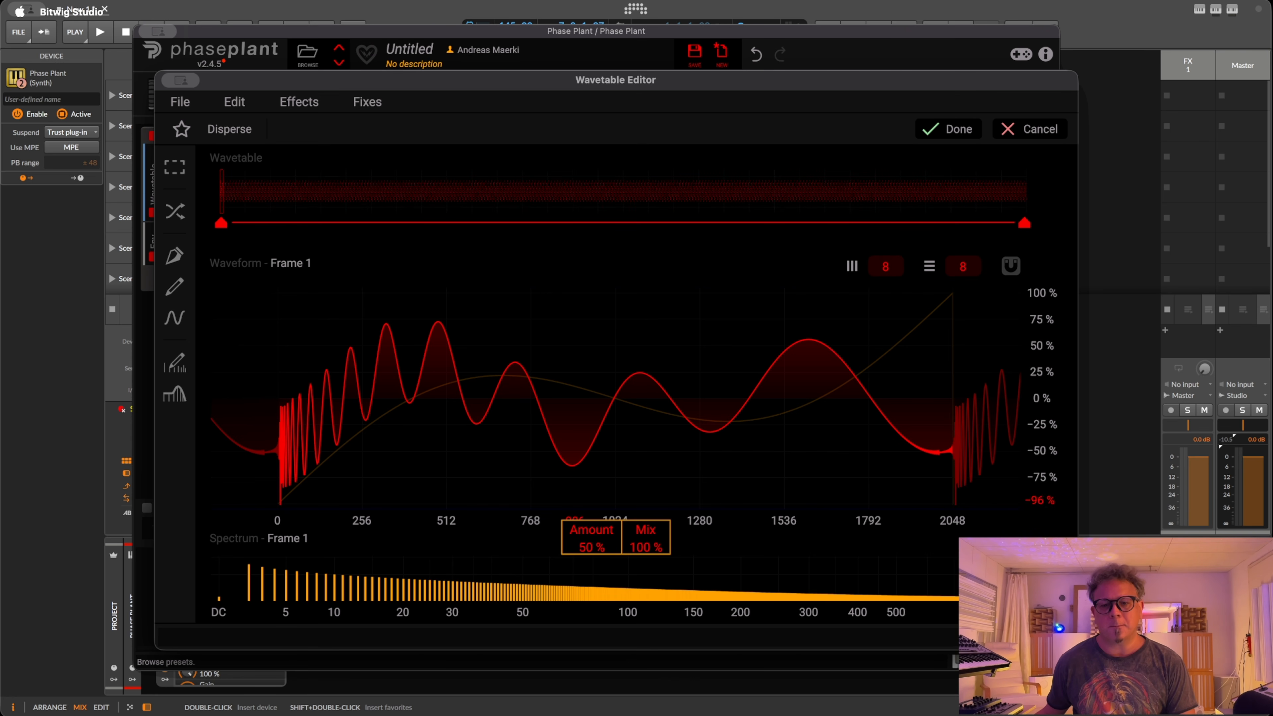
double_click(591, 539)
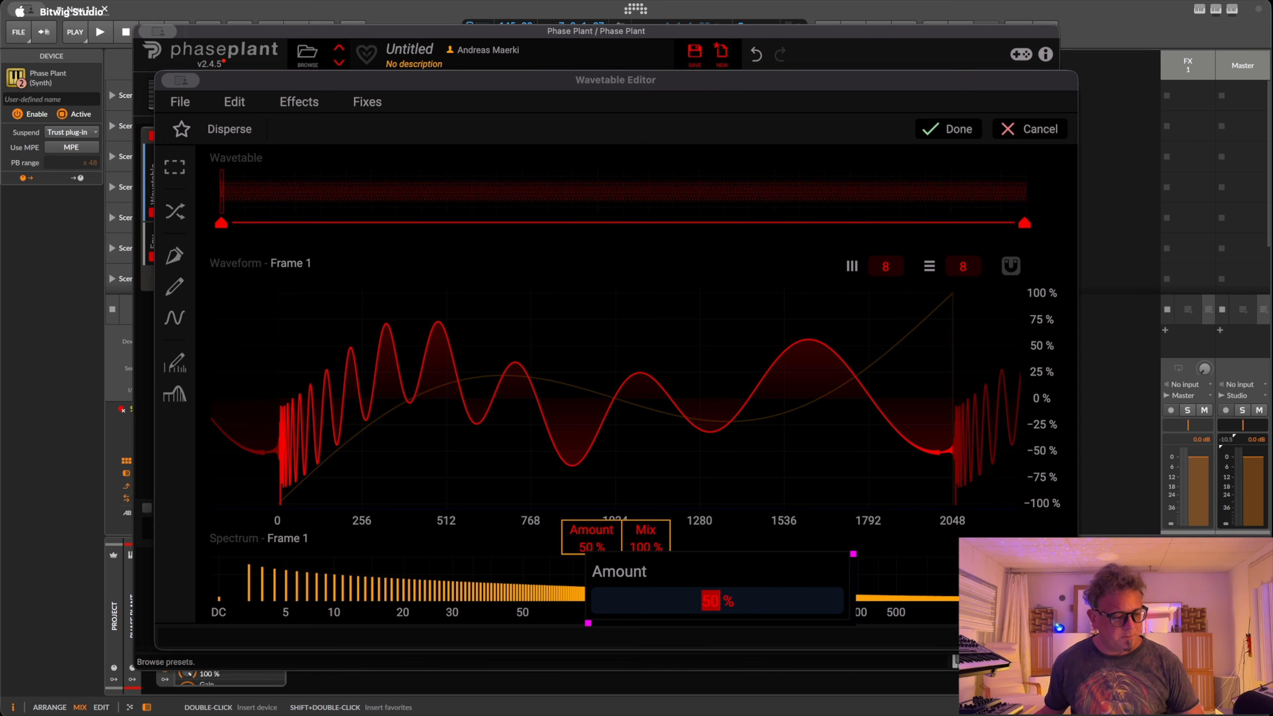
text(15)
key(Return)
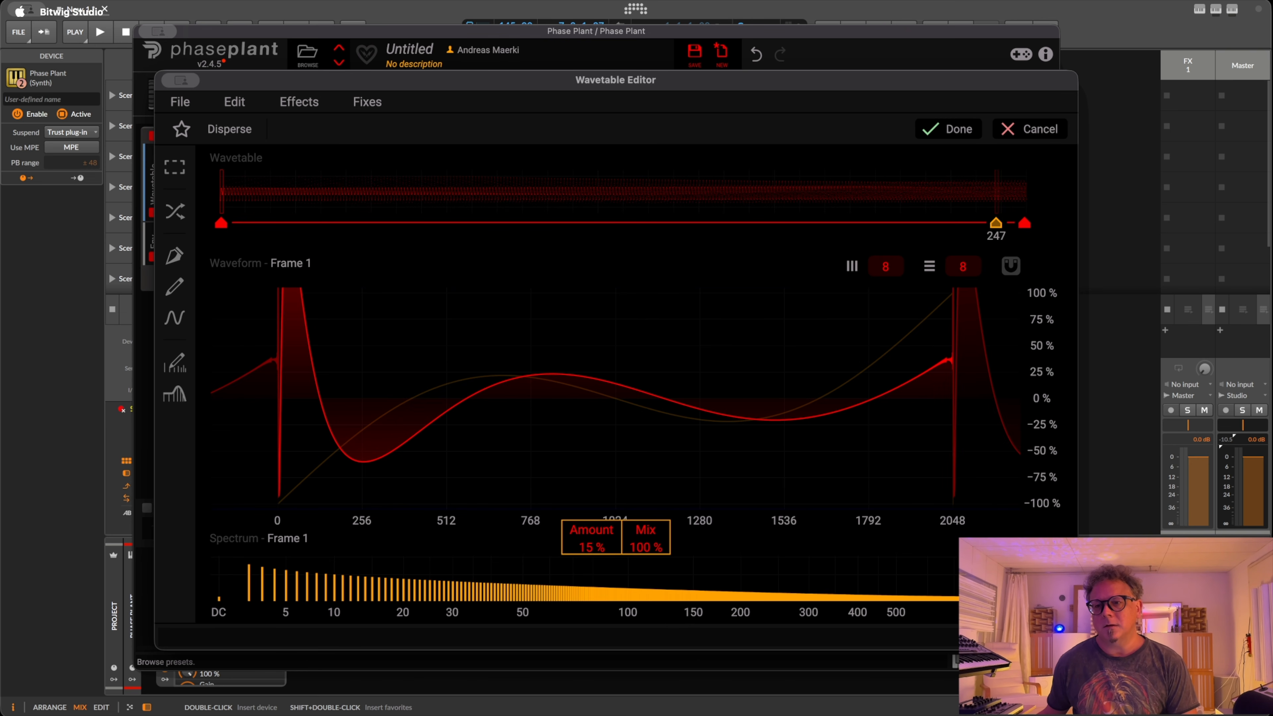
click(1024, 223)
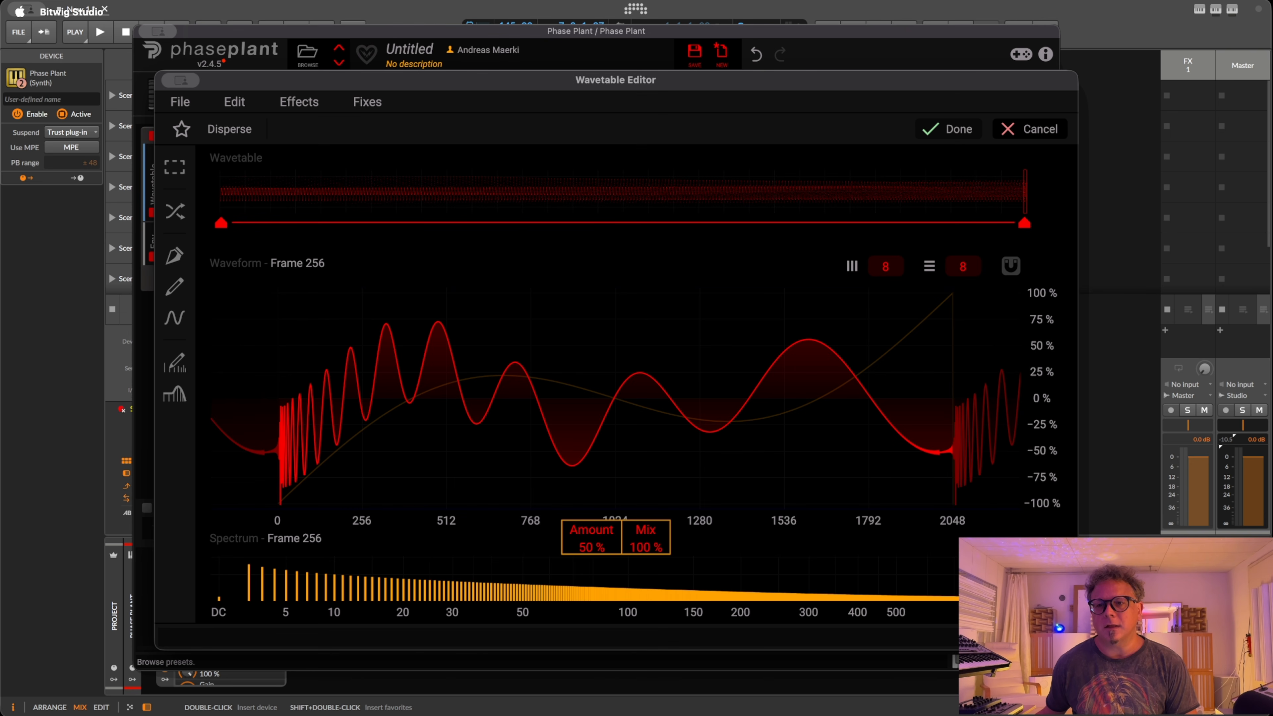
click(949, 129)
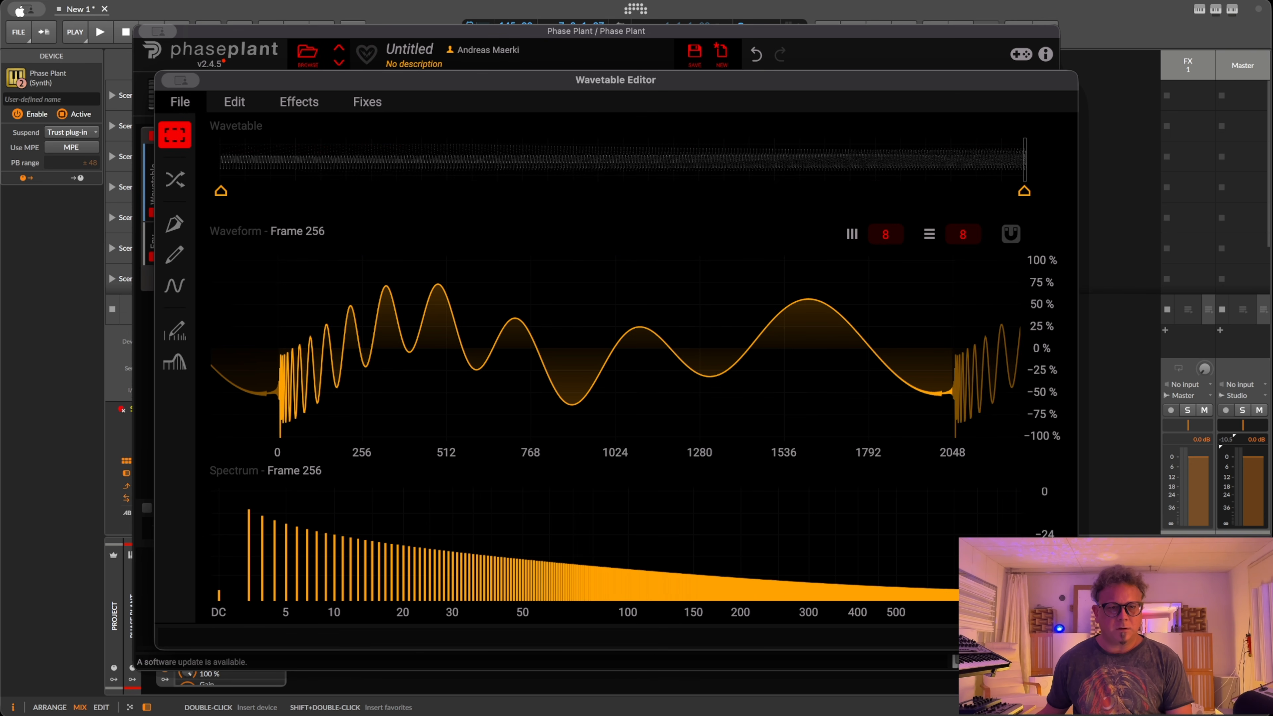
Close the Wavetable Editor and scan the Wavetable generator's frame position to 149.
click(170, 80)
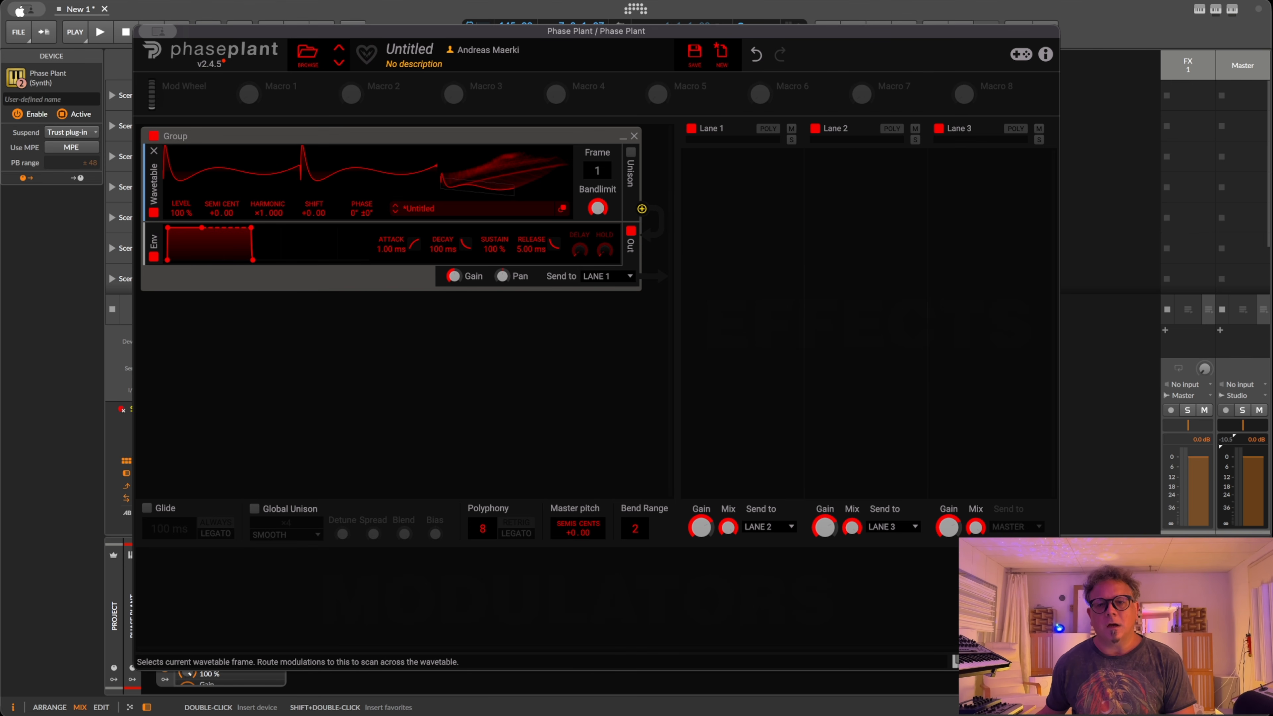
drag(597, 170, 597, 115)
mouse_move(504, 171)
mouse_down()
mouse_move(505, 126)
mouse_move(504, 184)
mouse_move(505, 143)
mouse_move(505, 156)
mouse_up()
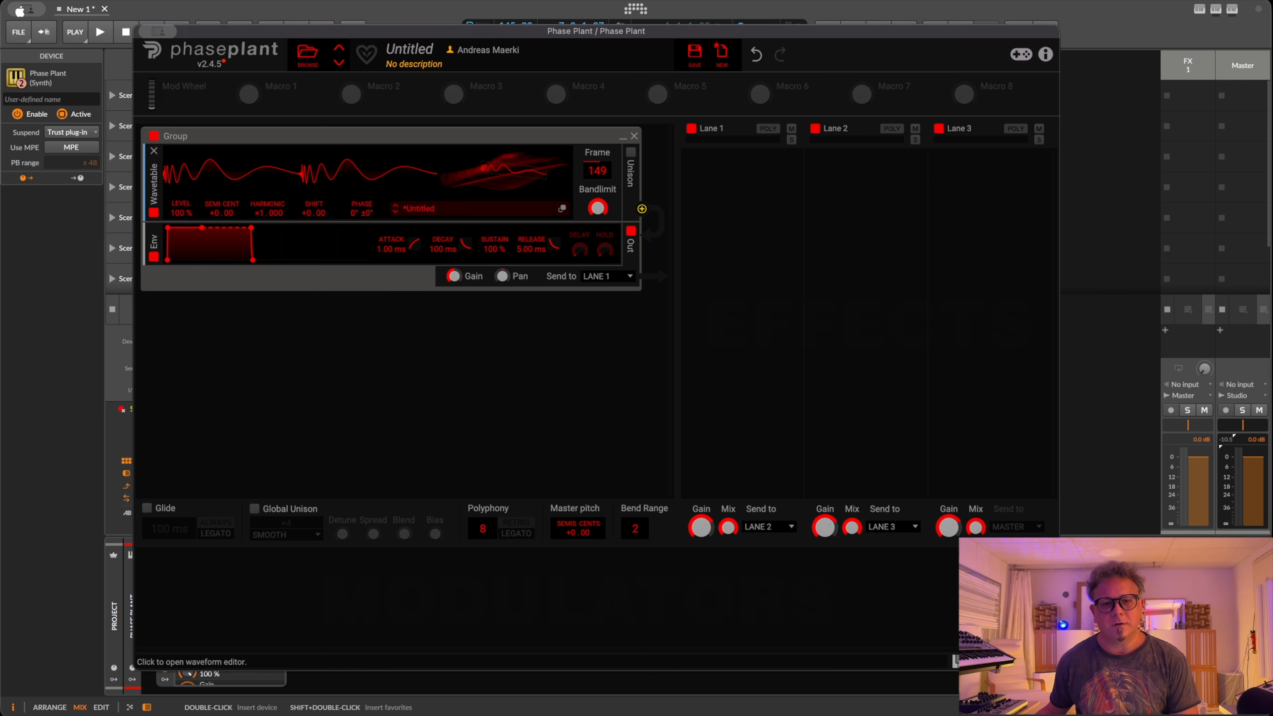
Check frame 1's harmonics in the Wavetable Editor, and set the Wavetable generator's frame to 110.
click(561, 208)
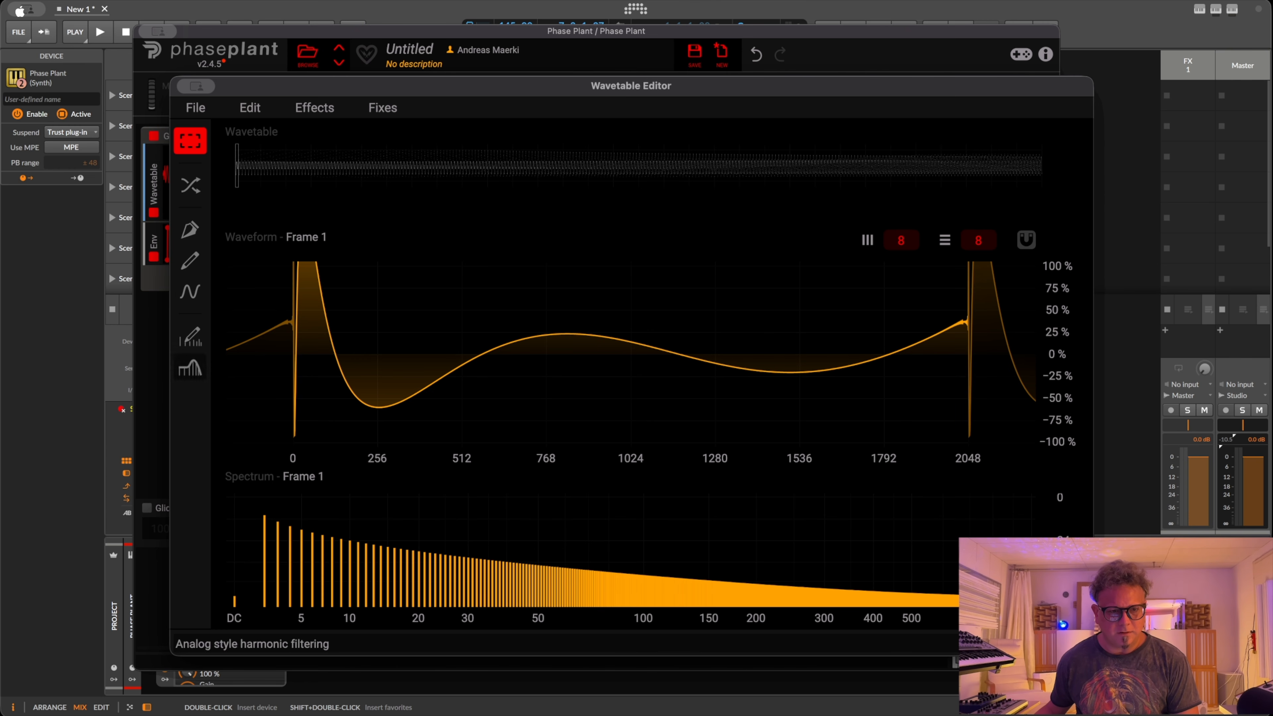
click(189, 336)
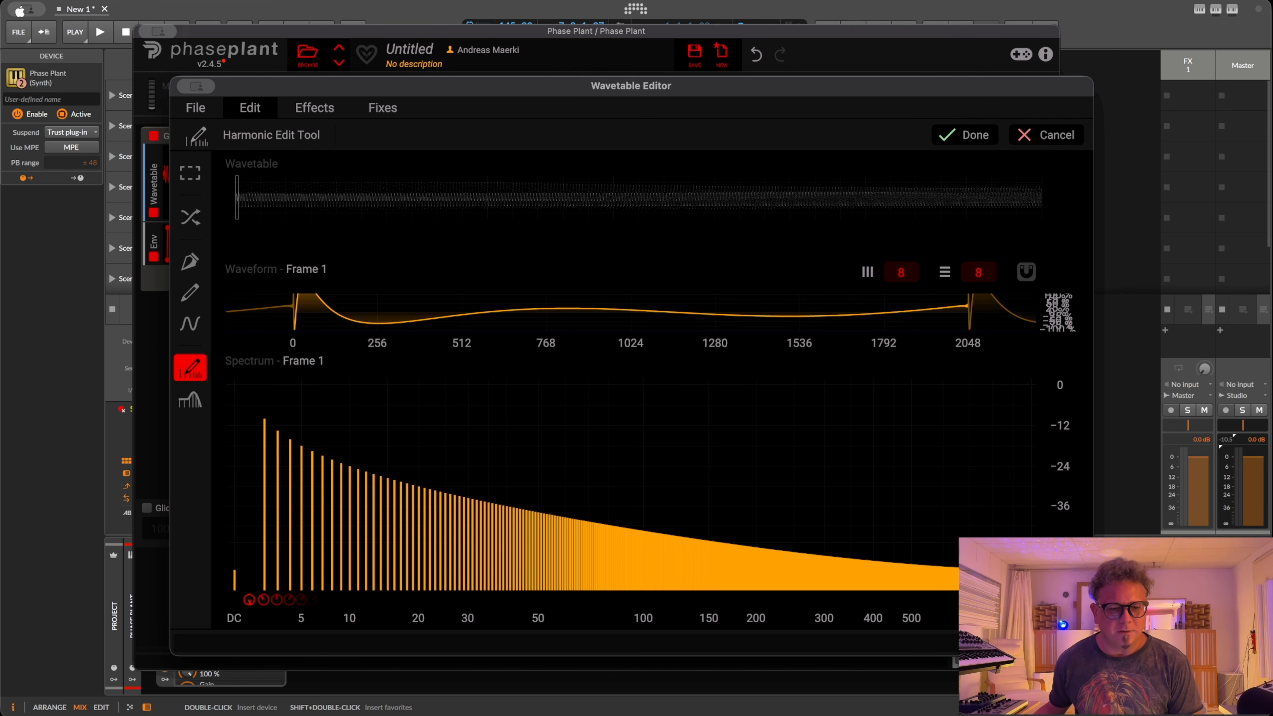
click(184, 86)
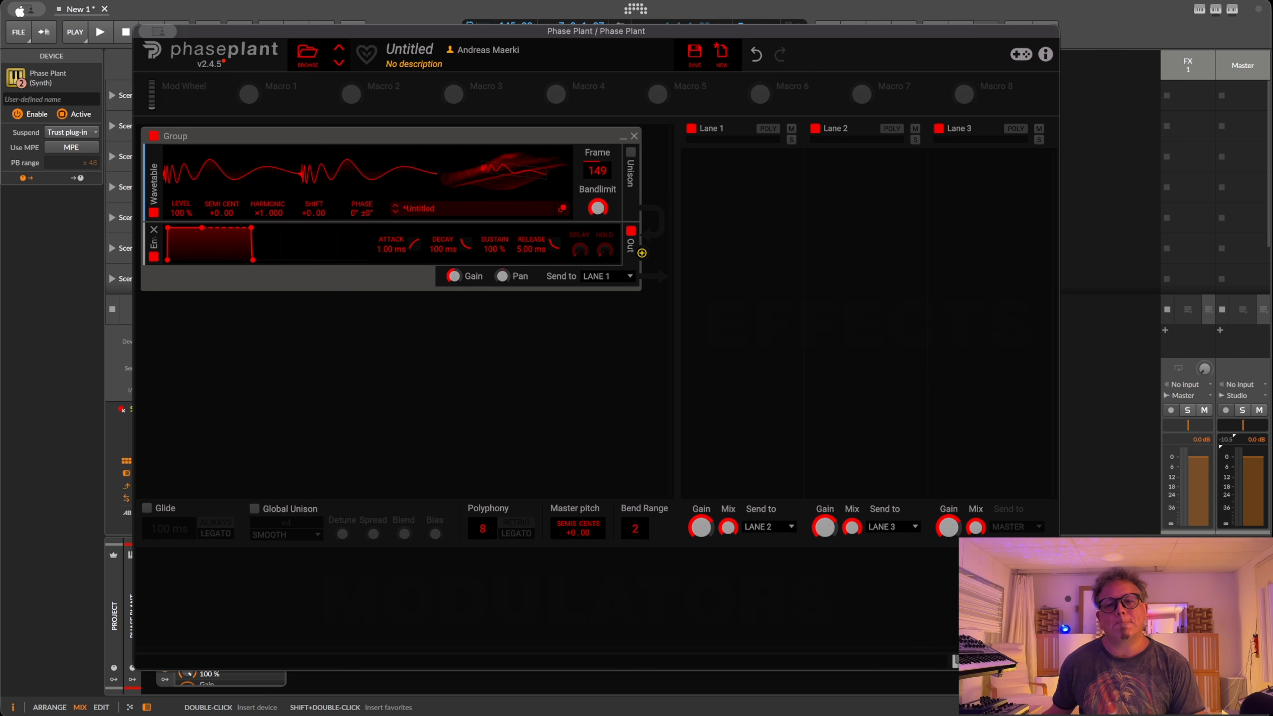
drag(506, 183, 505, 203)
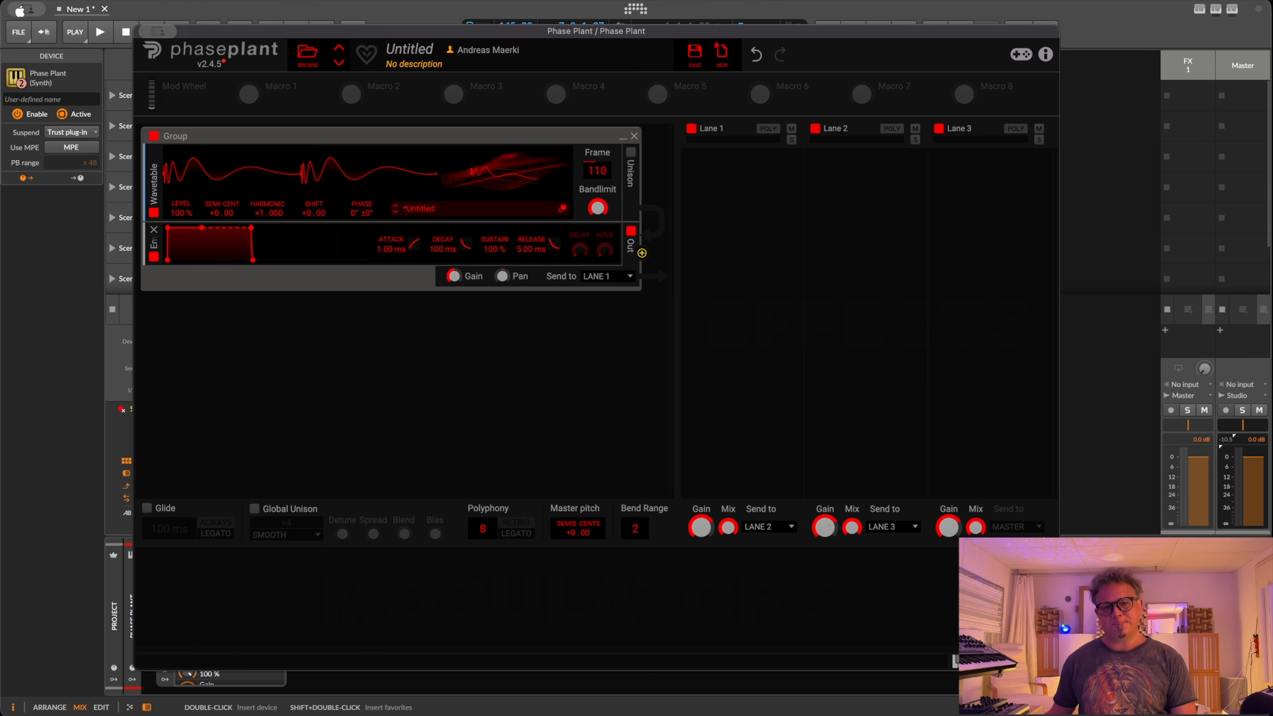
Add an Analog generator between the Wavetable and the envelope and set its phase to -180°.
click(642, 210)
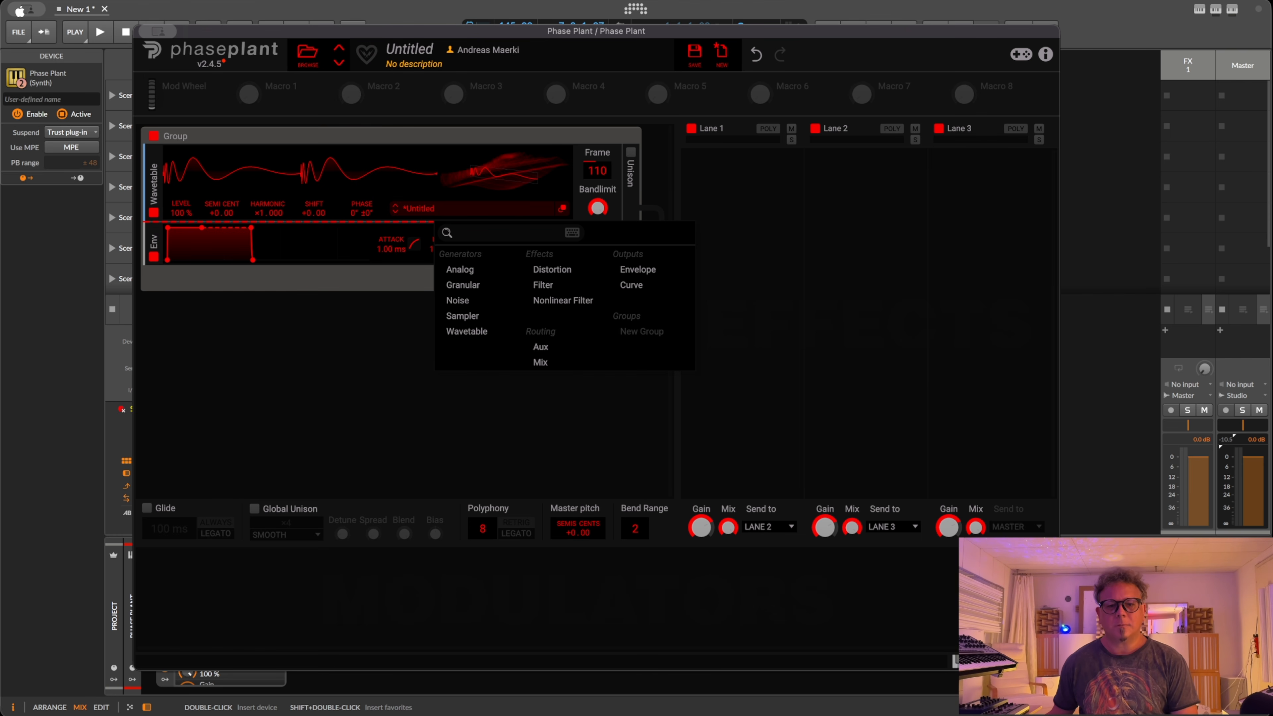
click(460, 269)
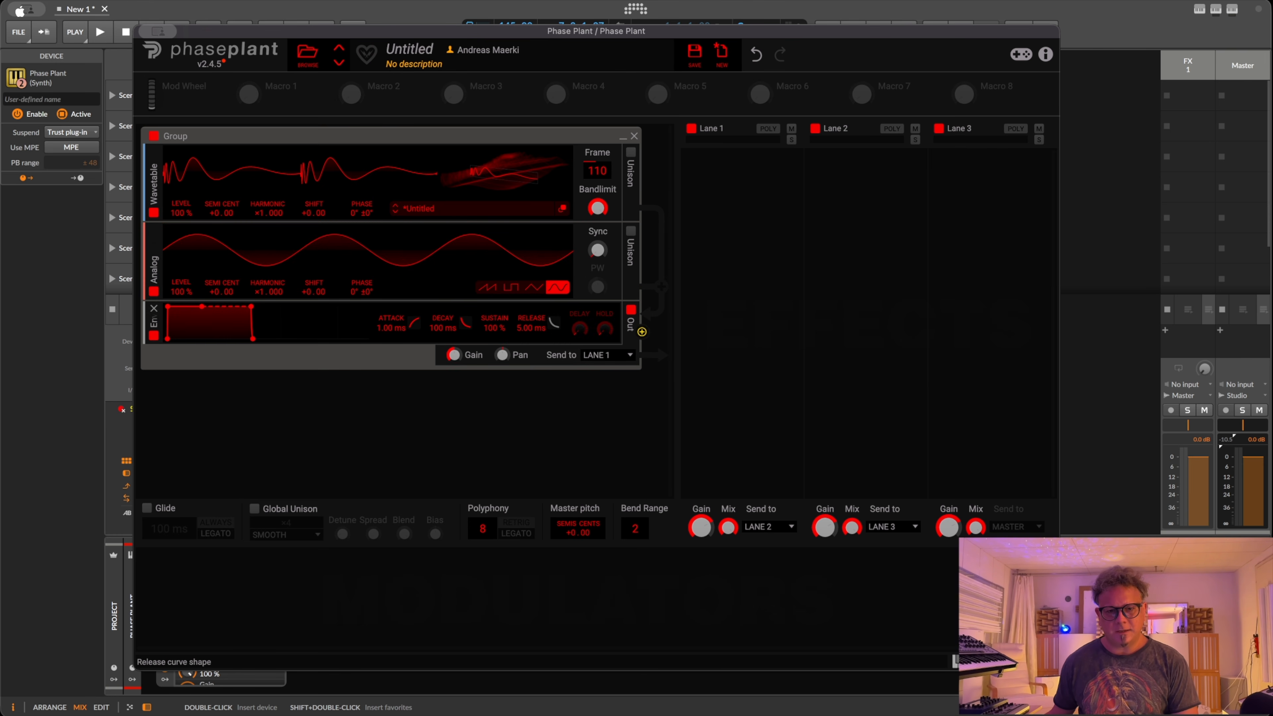
drag(361, 292, 361, 351)
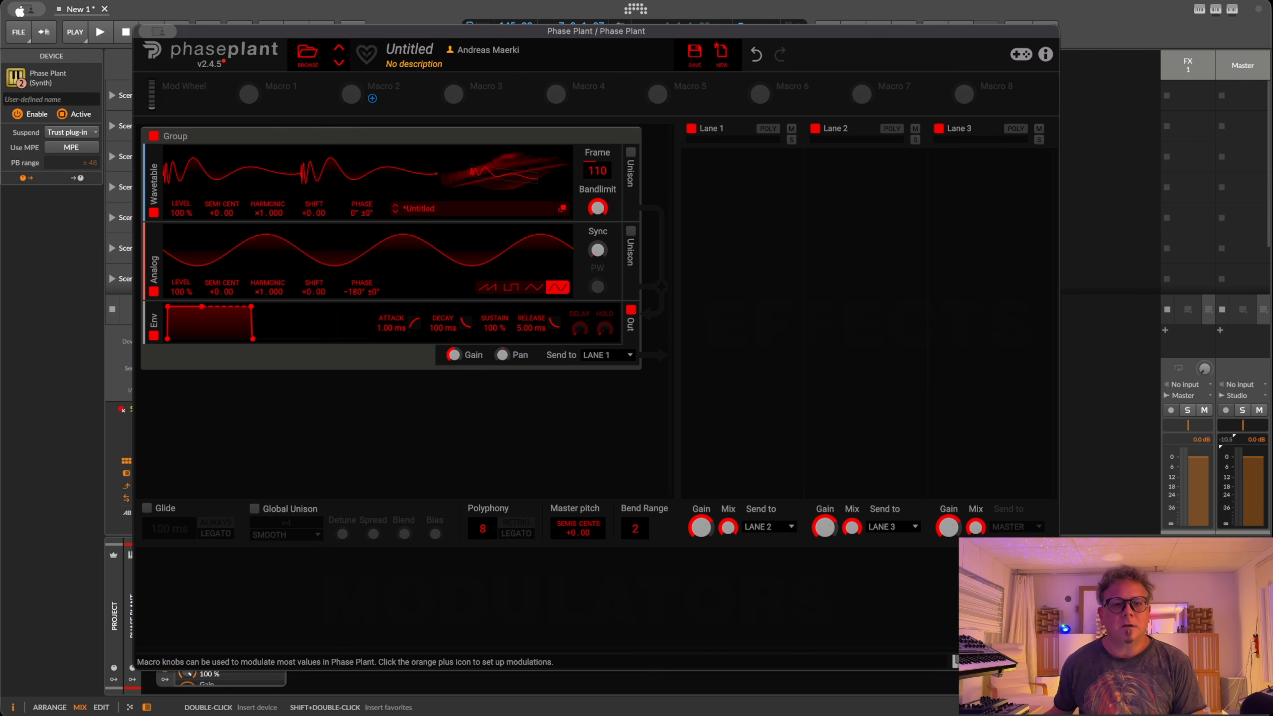
Assign Macro 2 to modulate the Analog generator's phase and rename the macro "Fund Phase".
click(372, 98)
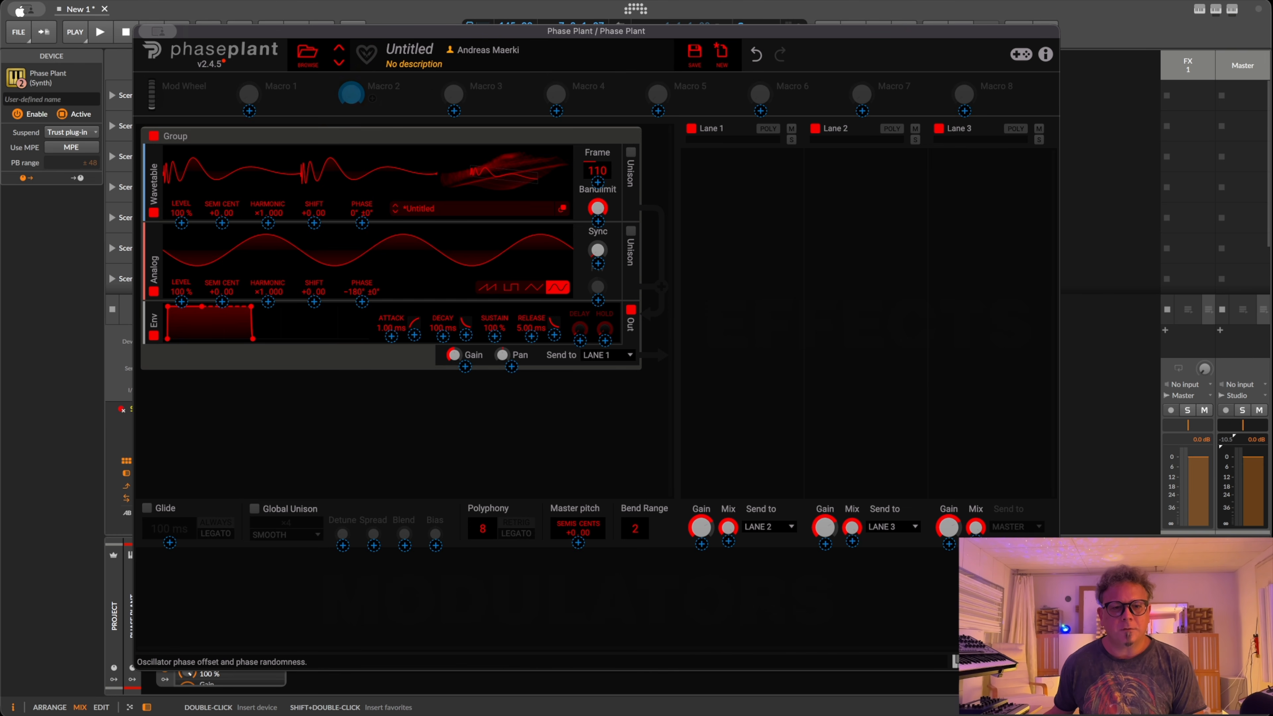
drag(372, 98, 362, 302)
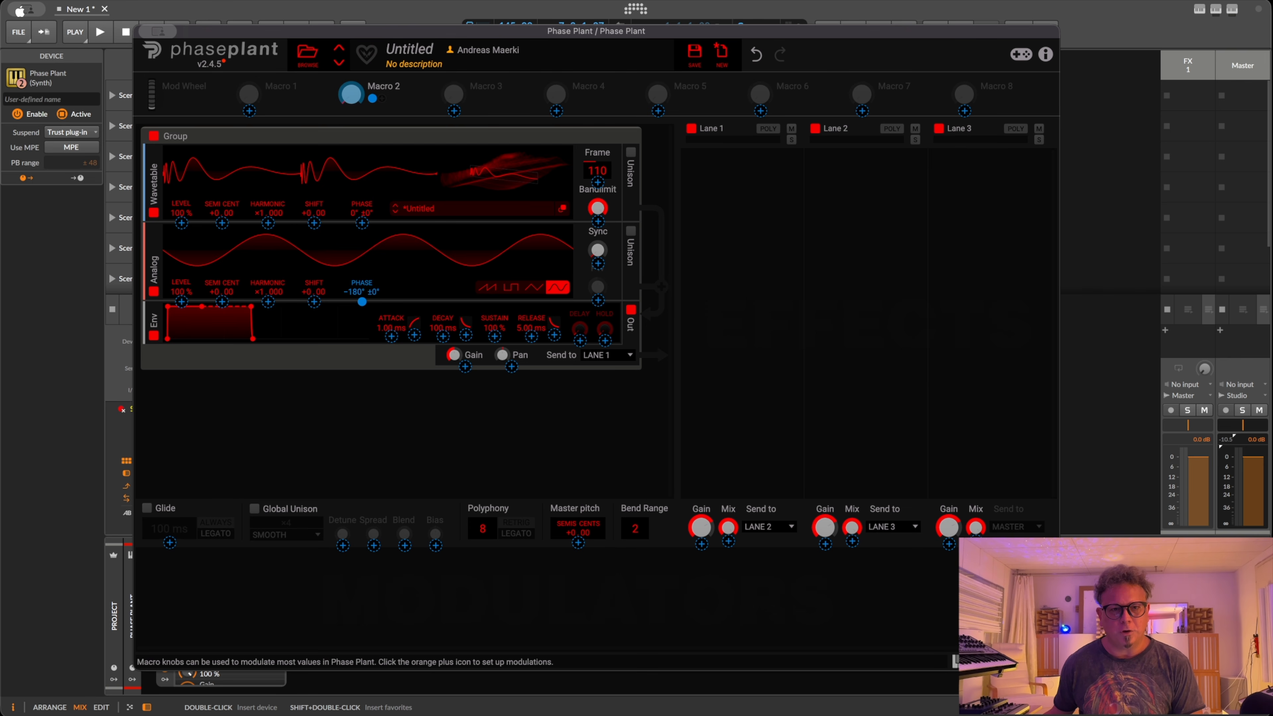
double_click(384, 86)
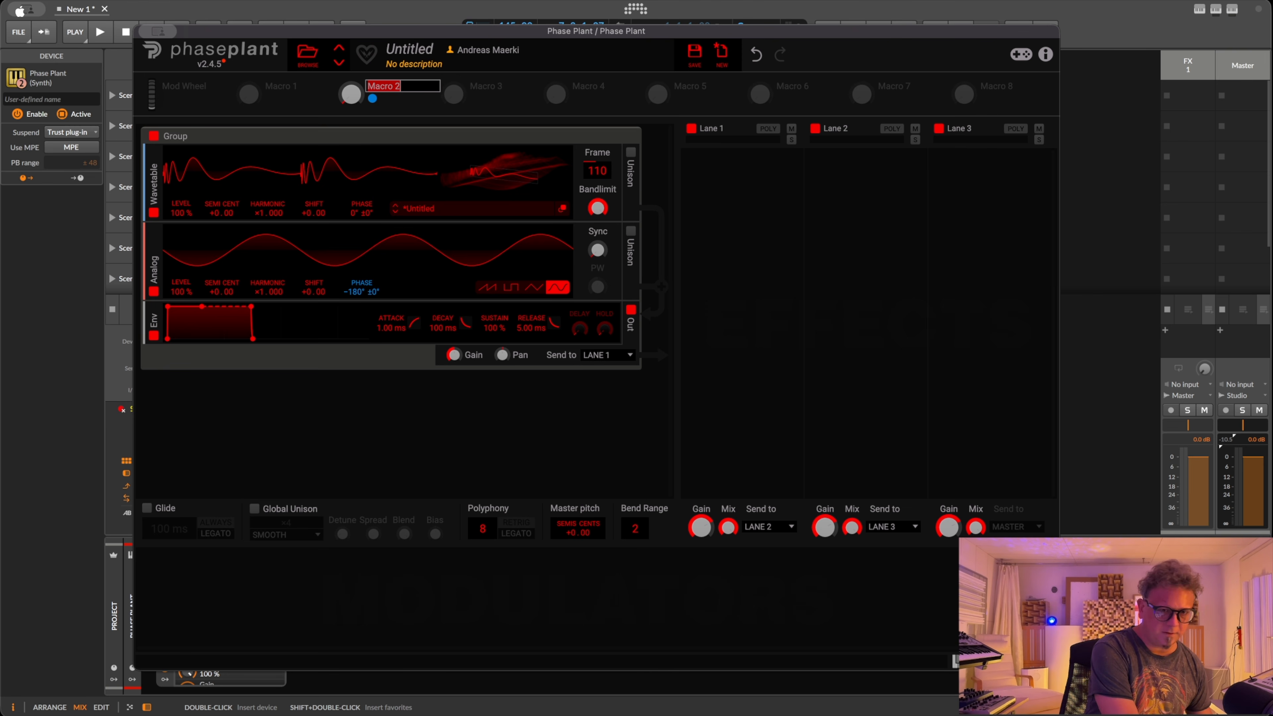
text(Fund)
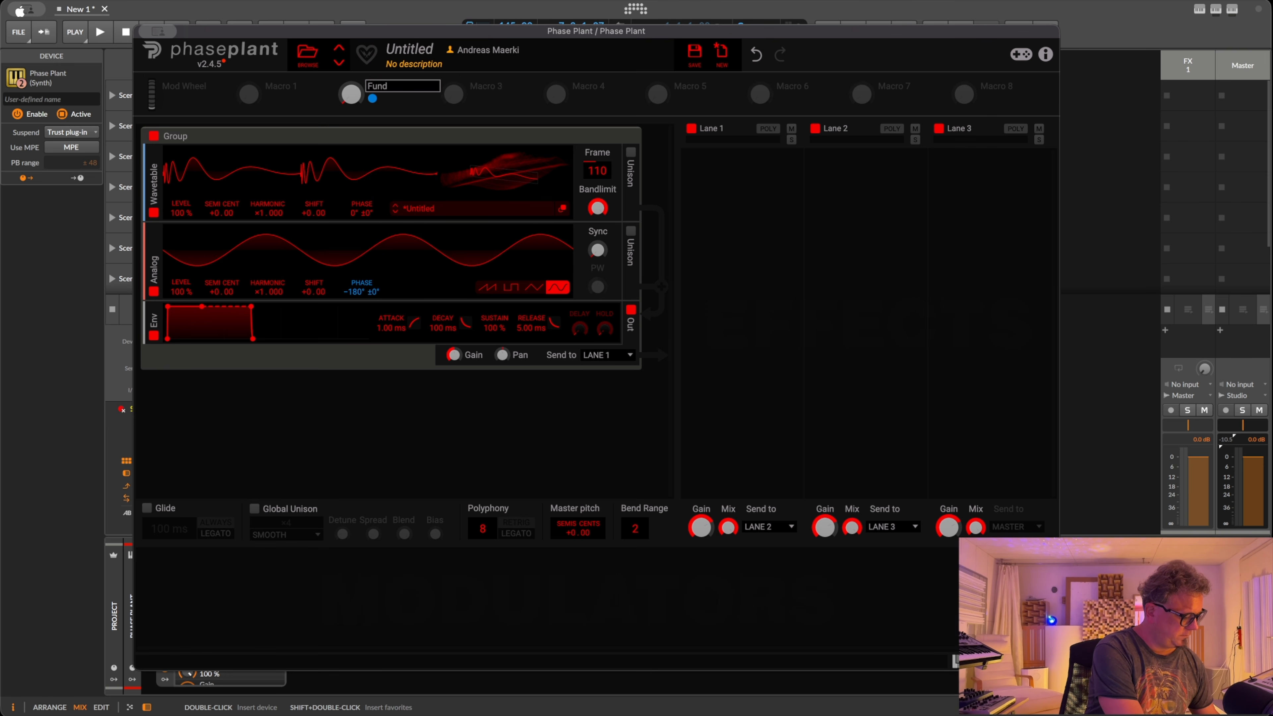
text( hase)
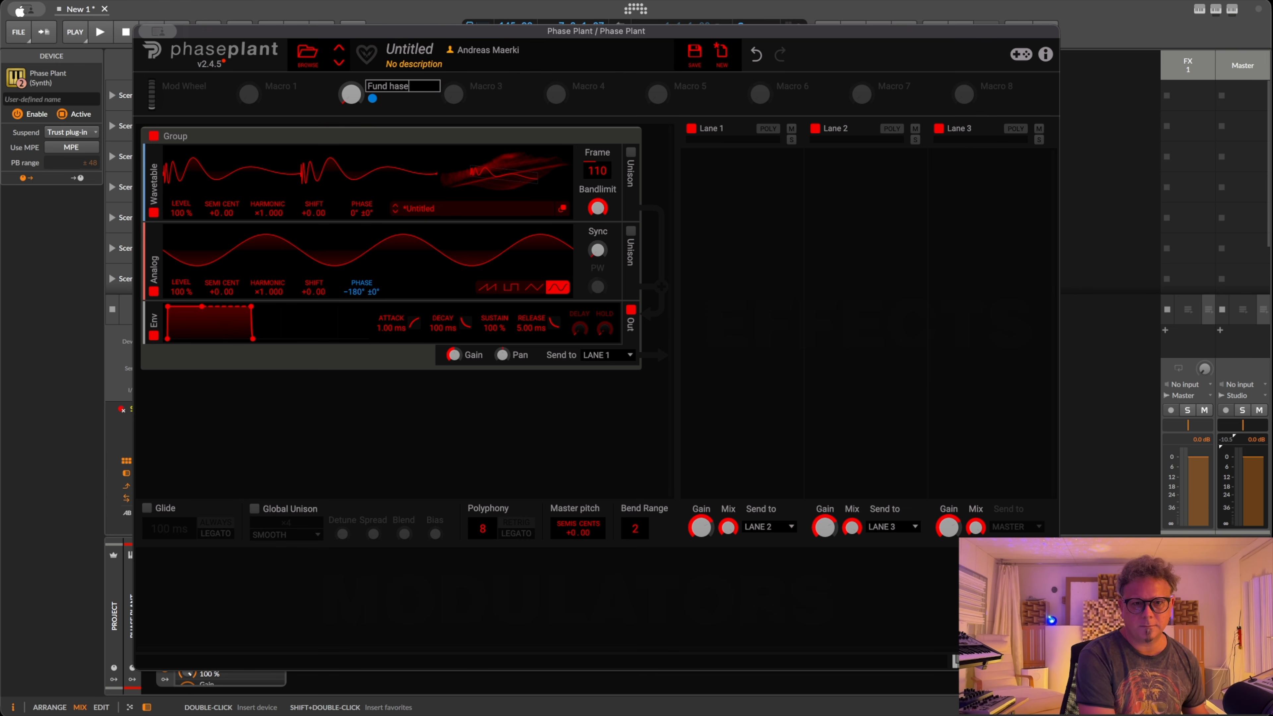
key(Return)
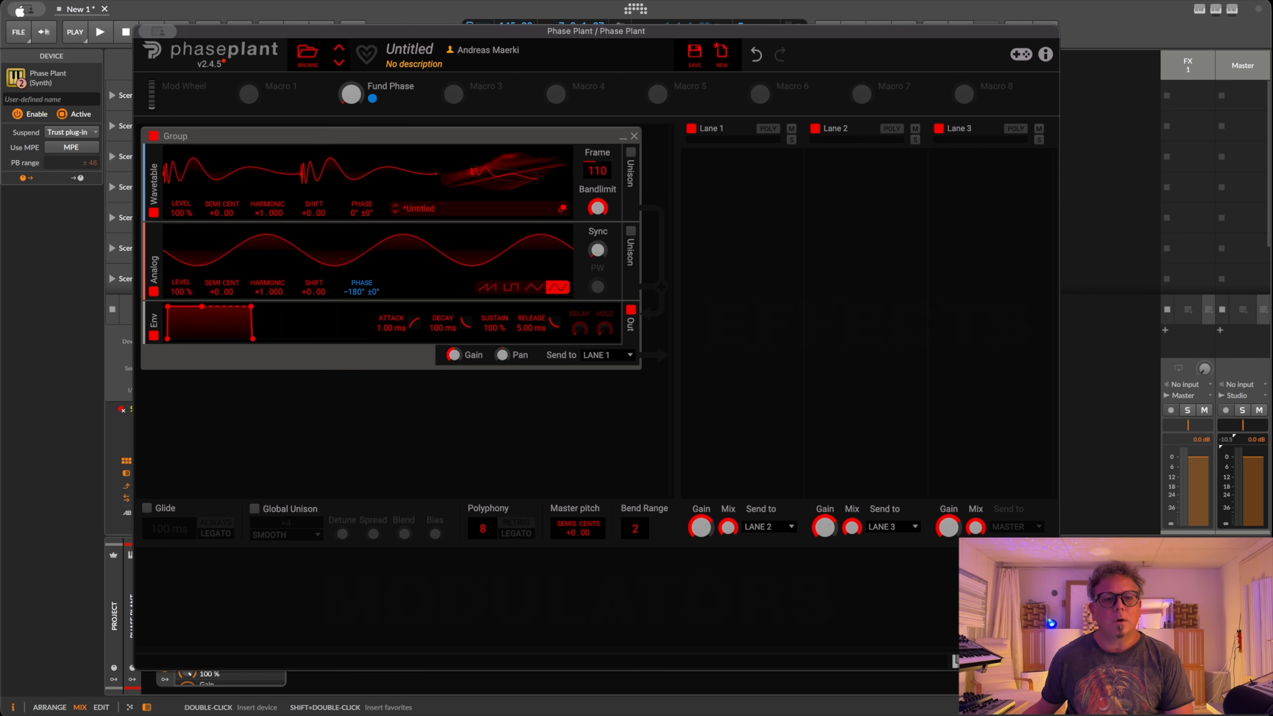
Reset the Wavetable generator's frame to 1 and assign Macro 1 to modulate it.
double_click(505, 196)
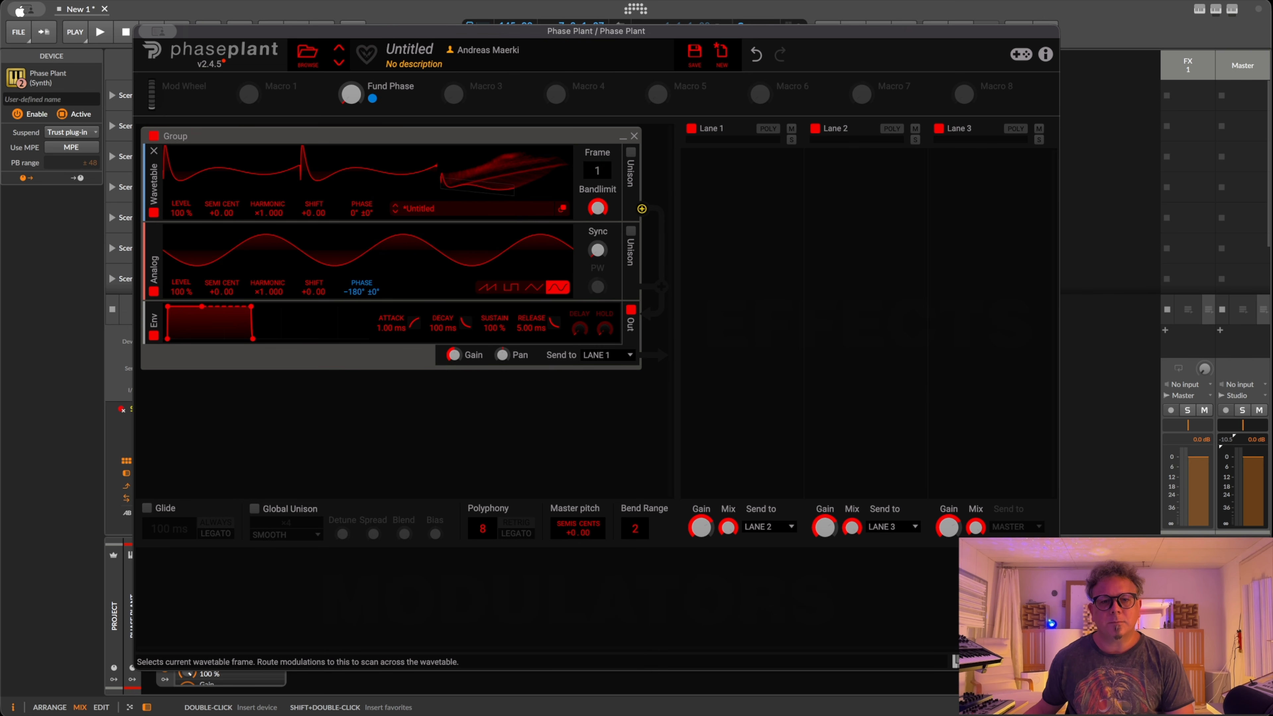
click(270, 98)
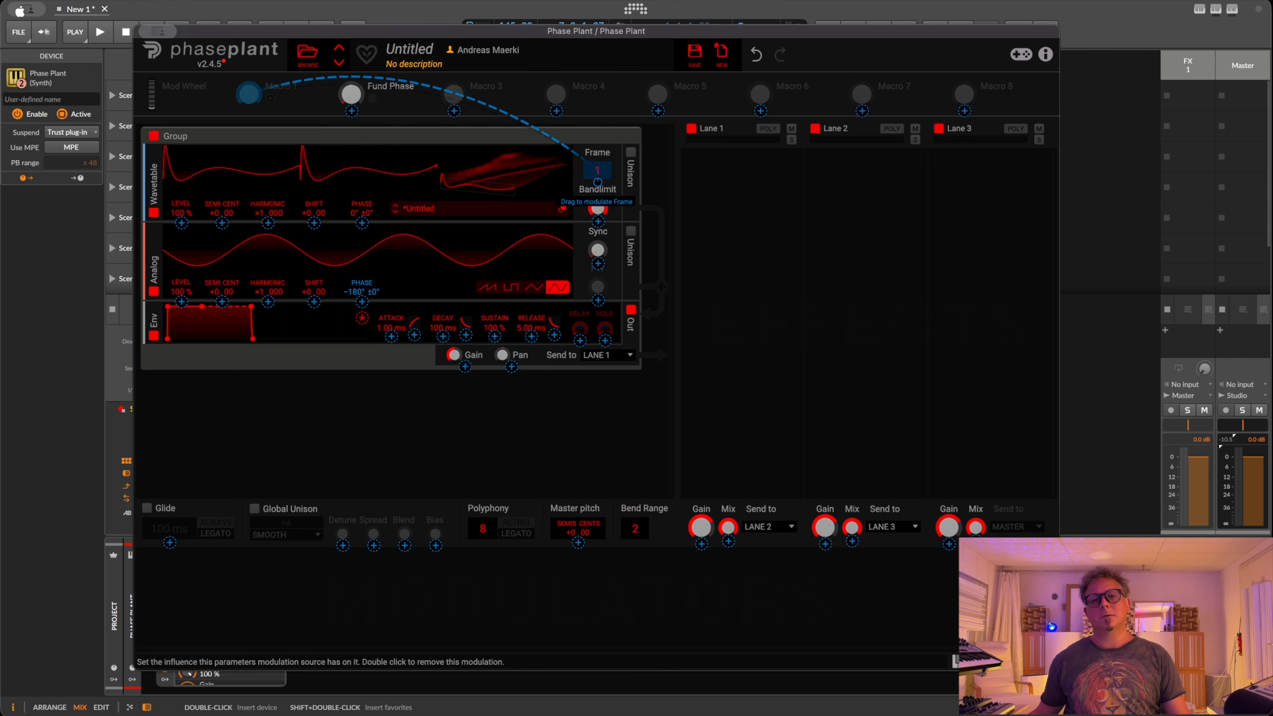
click(597, 182)
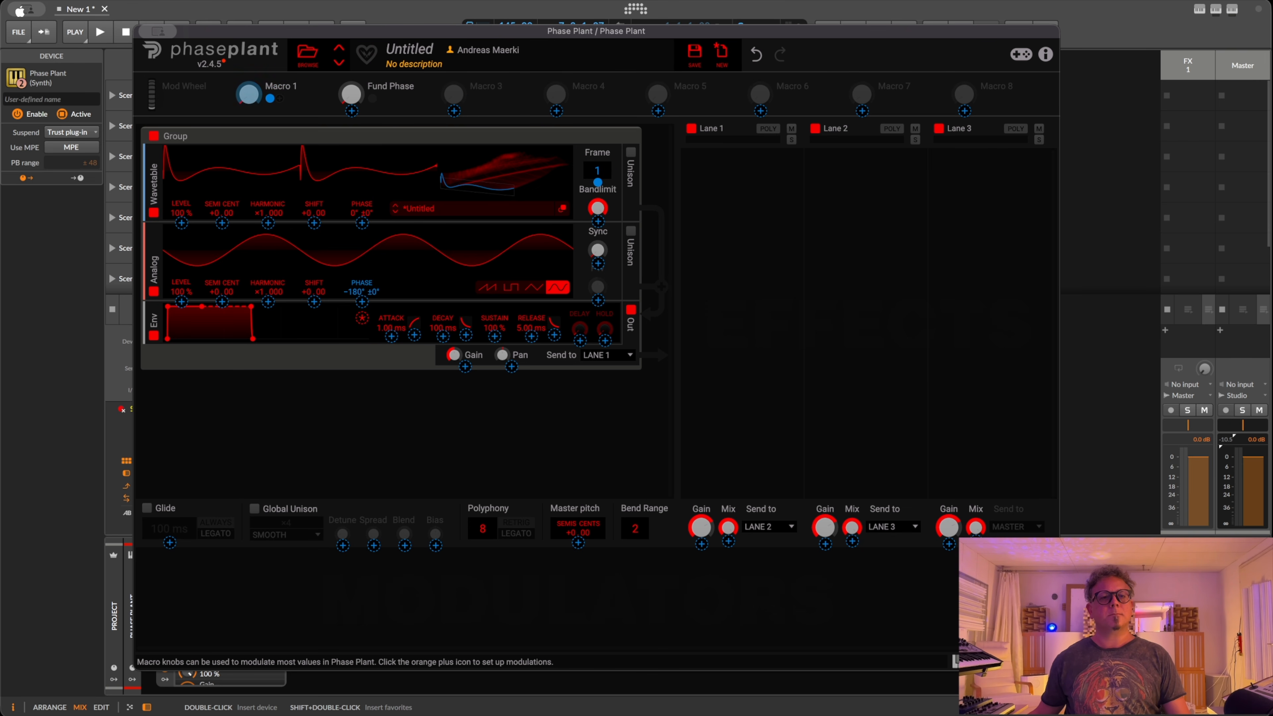
Rename Macro 1 as "WT Pos".
double_click(281, 86)
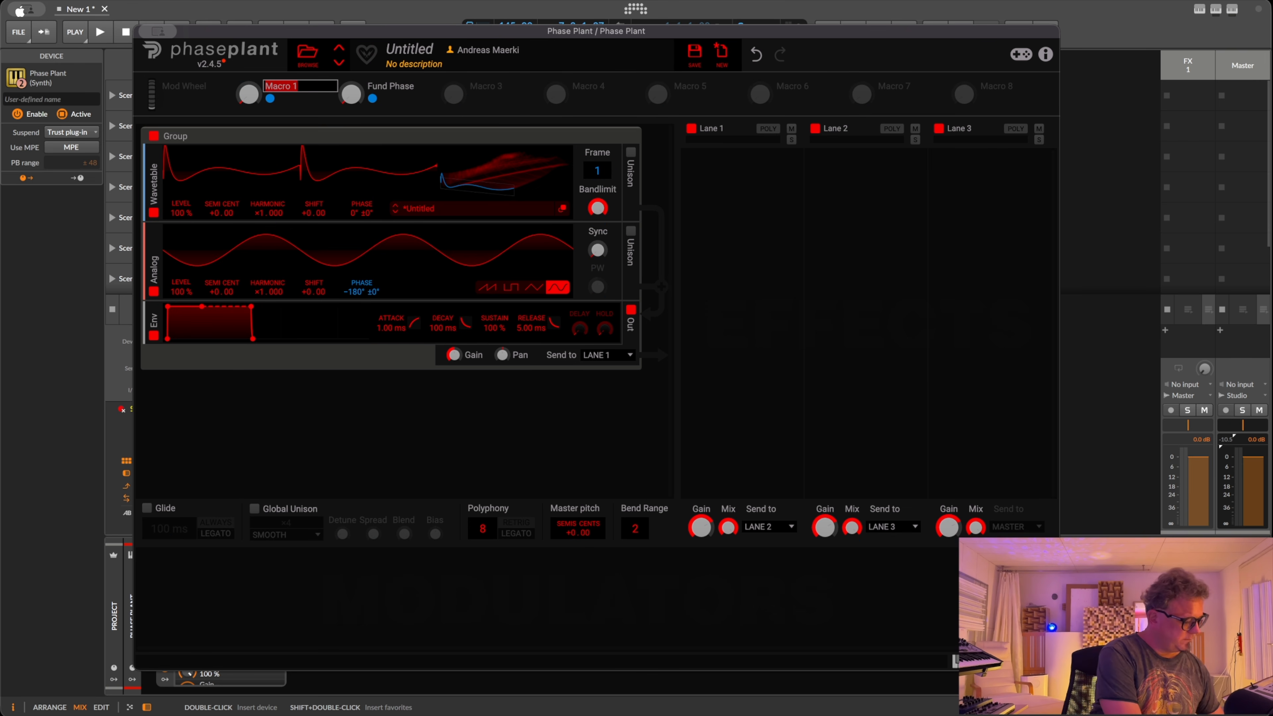
text(WT)
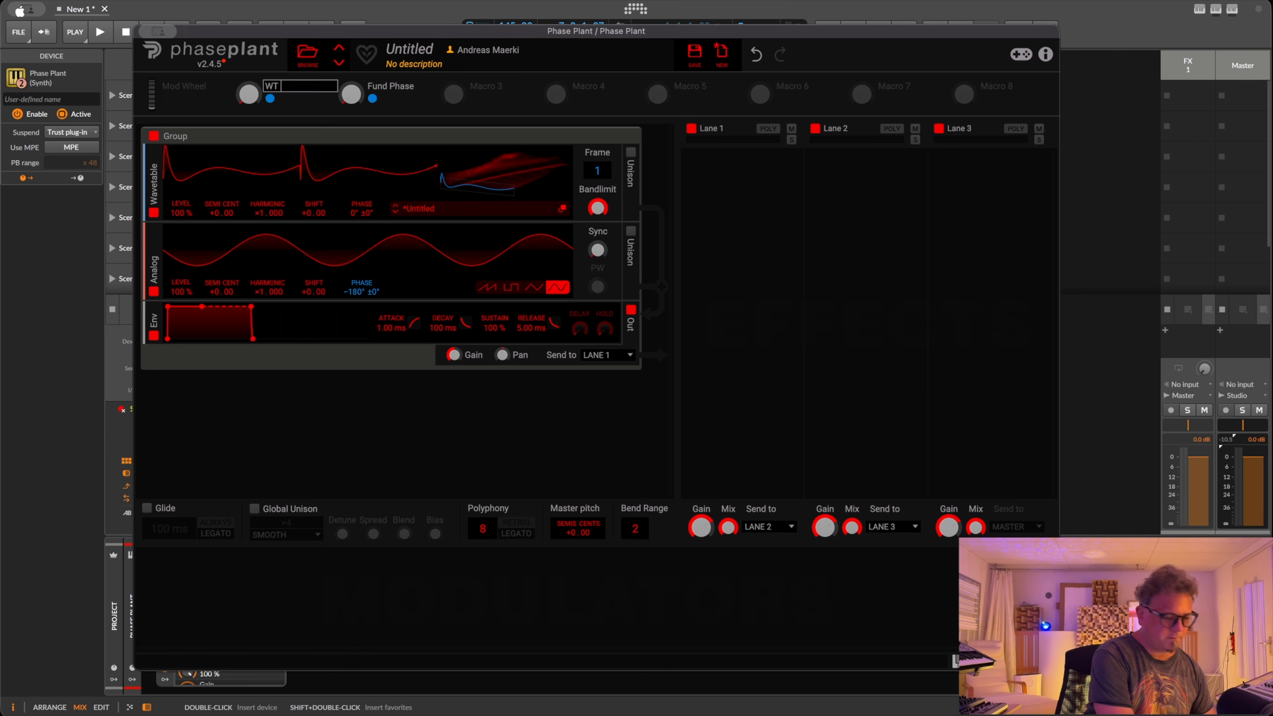
text( Pos)
key(Return)
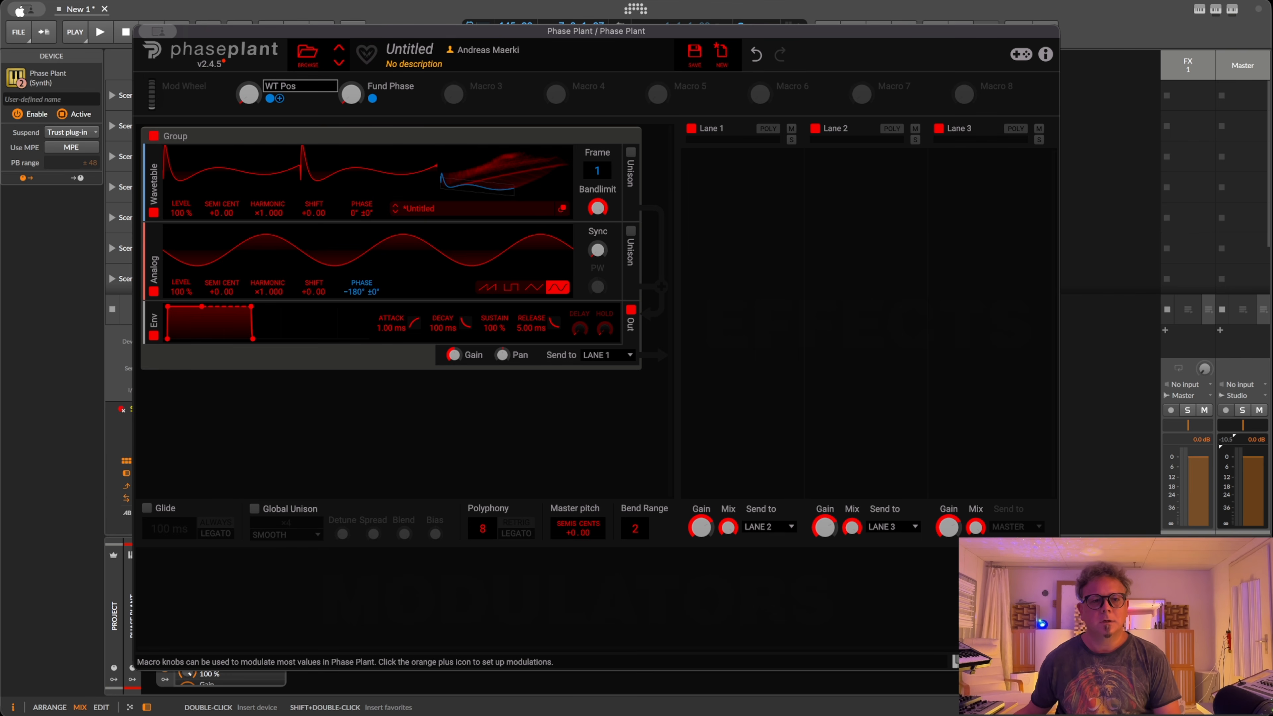
mouse_move(248, 94)
mouse_down()
mouse_move(249, 58)
mouse_move(249, 100)
mouse_up()
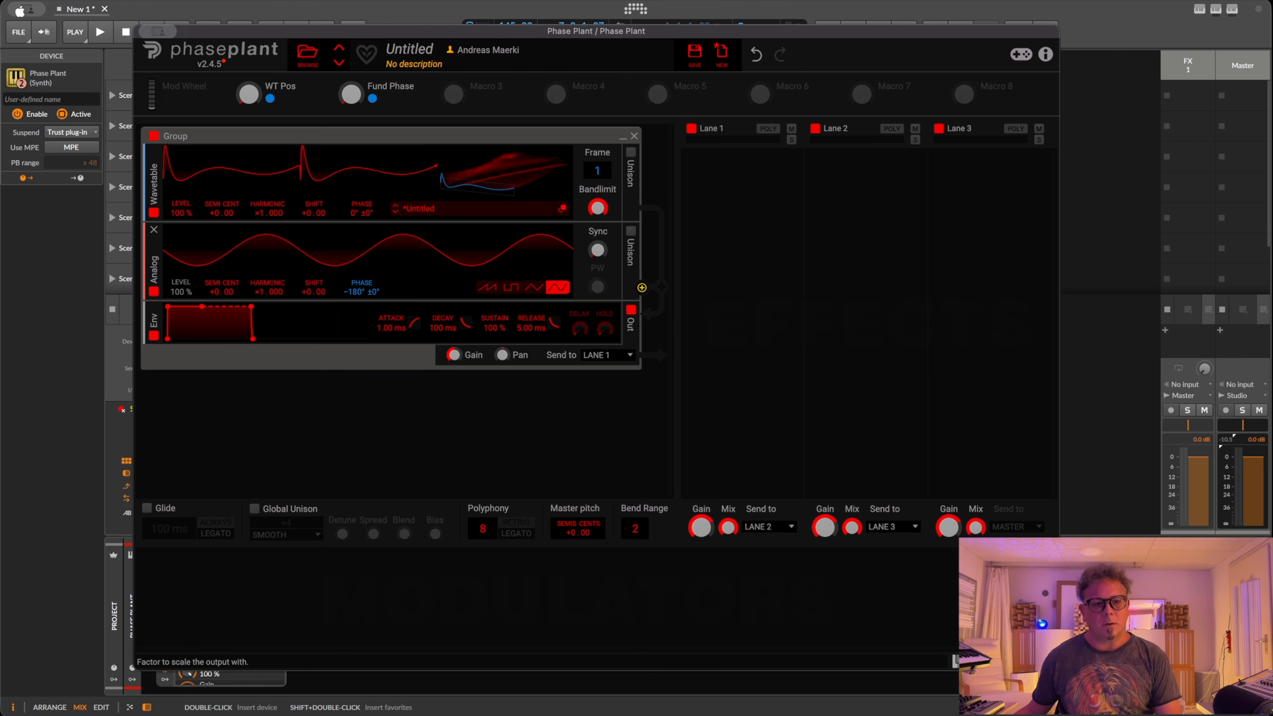
Set the Analog generator's level to 0% and modulate it with a new Velocity modulator in Strike mode.
drag(181, 292, 181, 330)
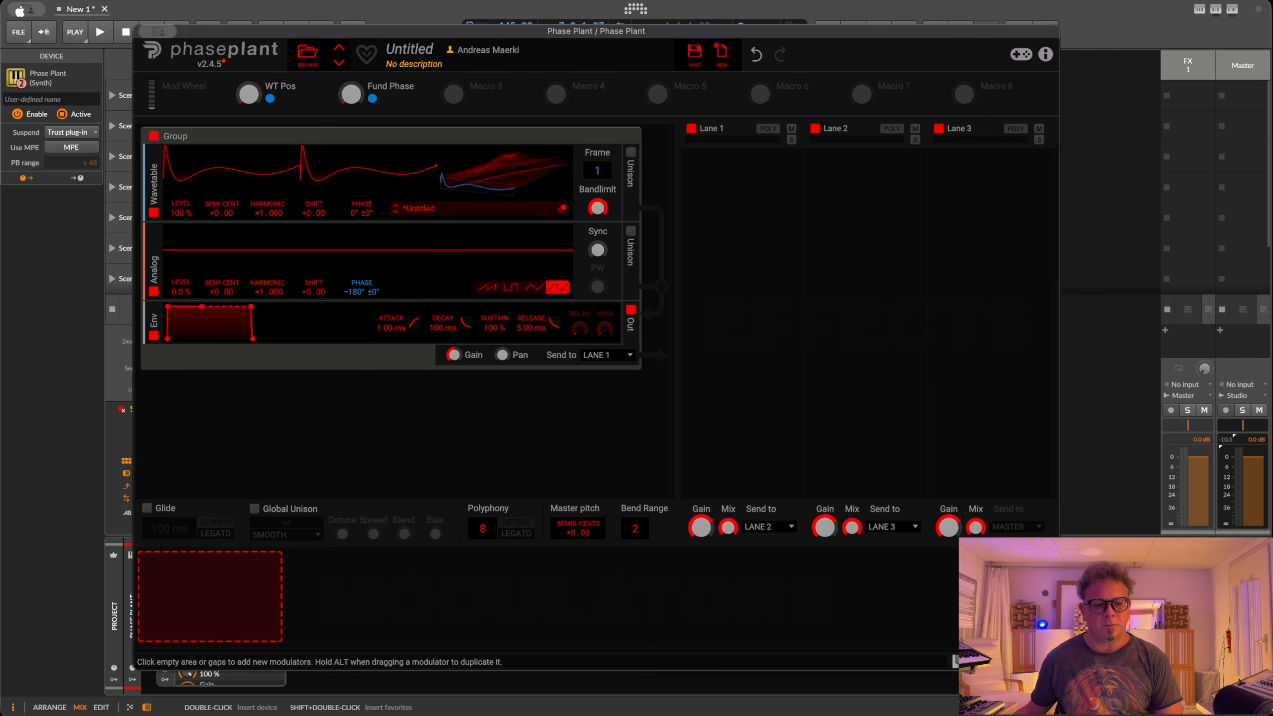
click(202, 619)
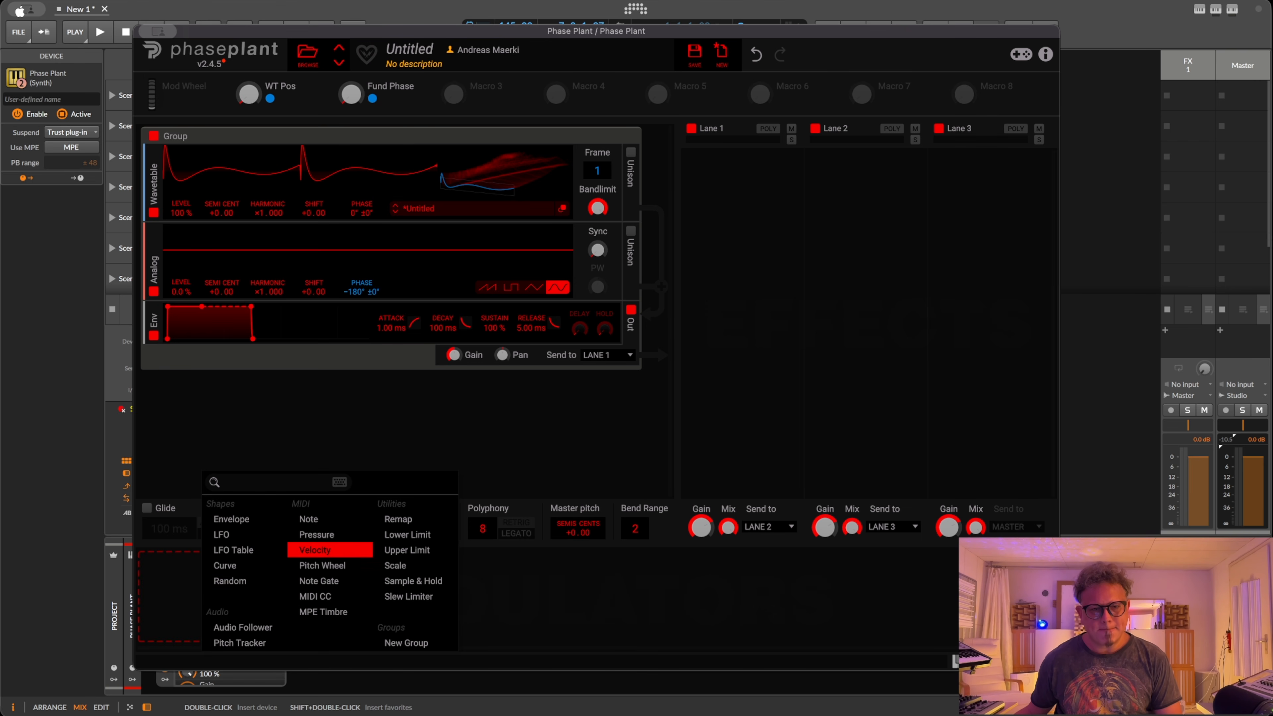
click(314, 549)
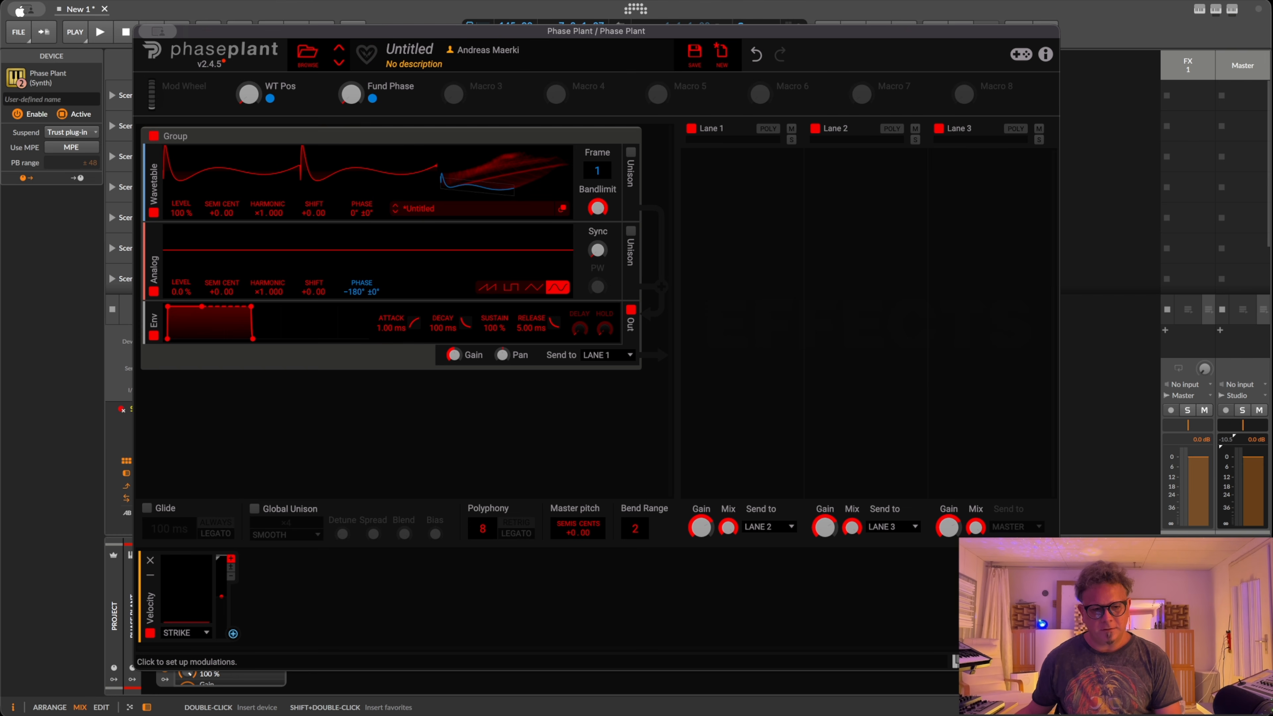
click(233, 633)
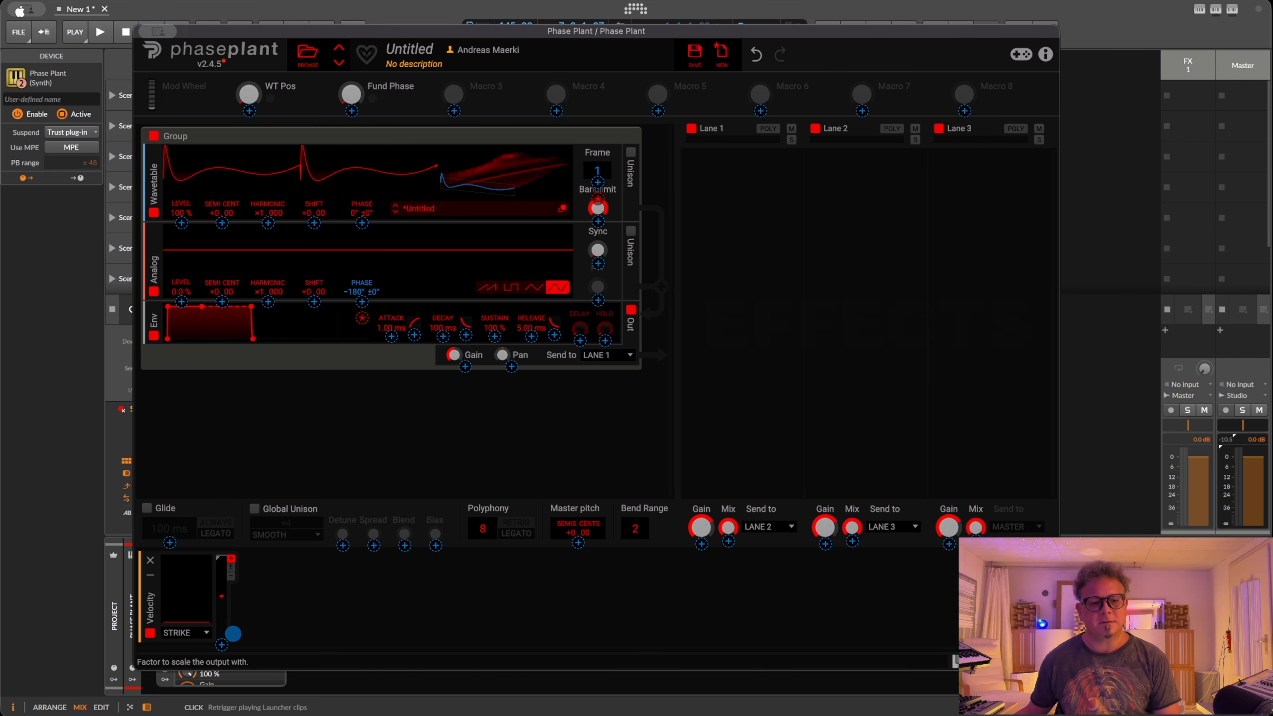
drag(233, 633, 181, 300)
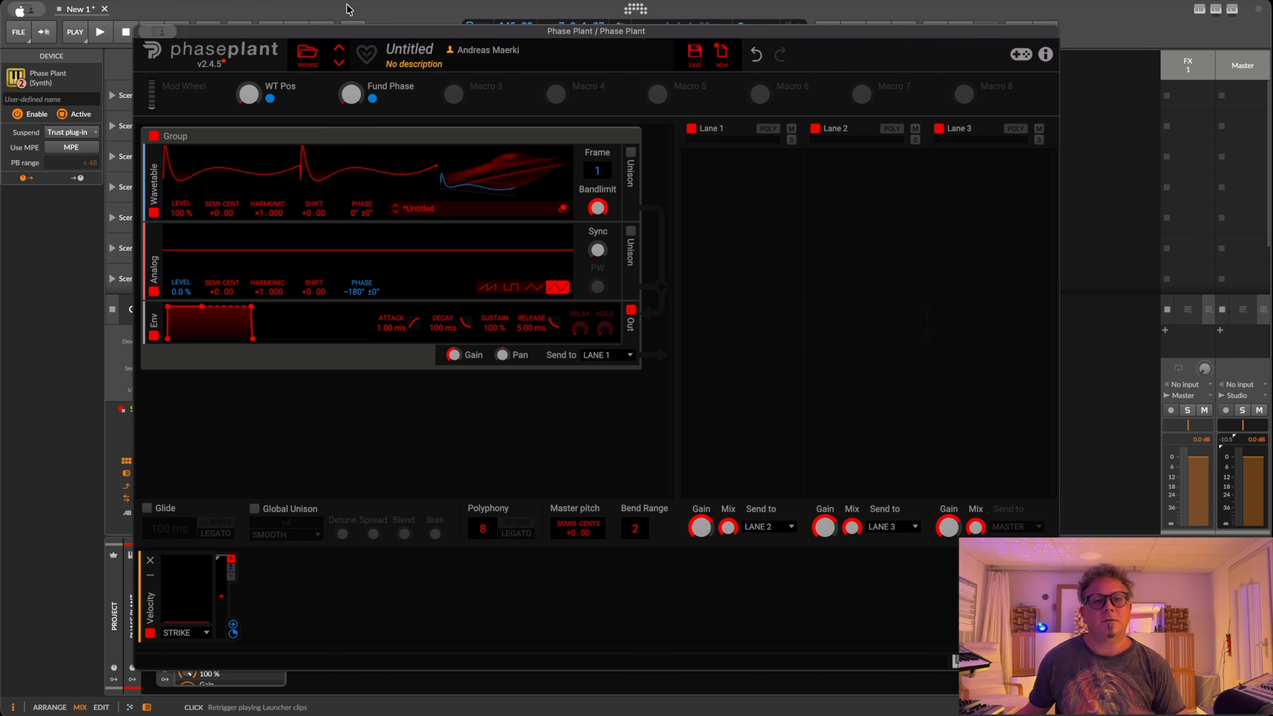
Switch to Bitwig Studio and open the Phase Plant track's S1 clip in the full-size note editor.
drag(351, 30, 757, 81)
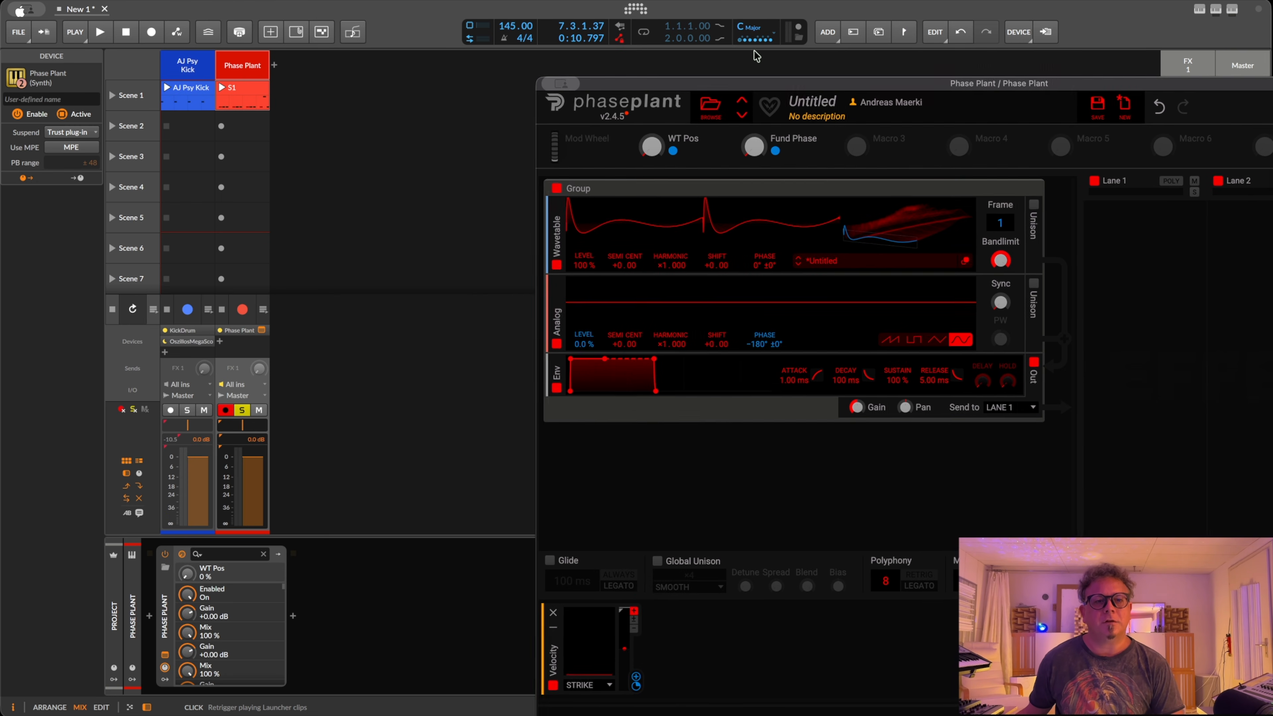
double_click(239, 94)
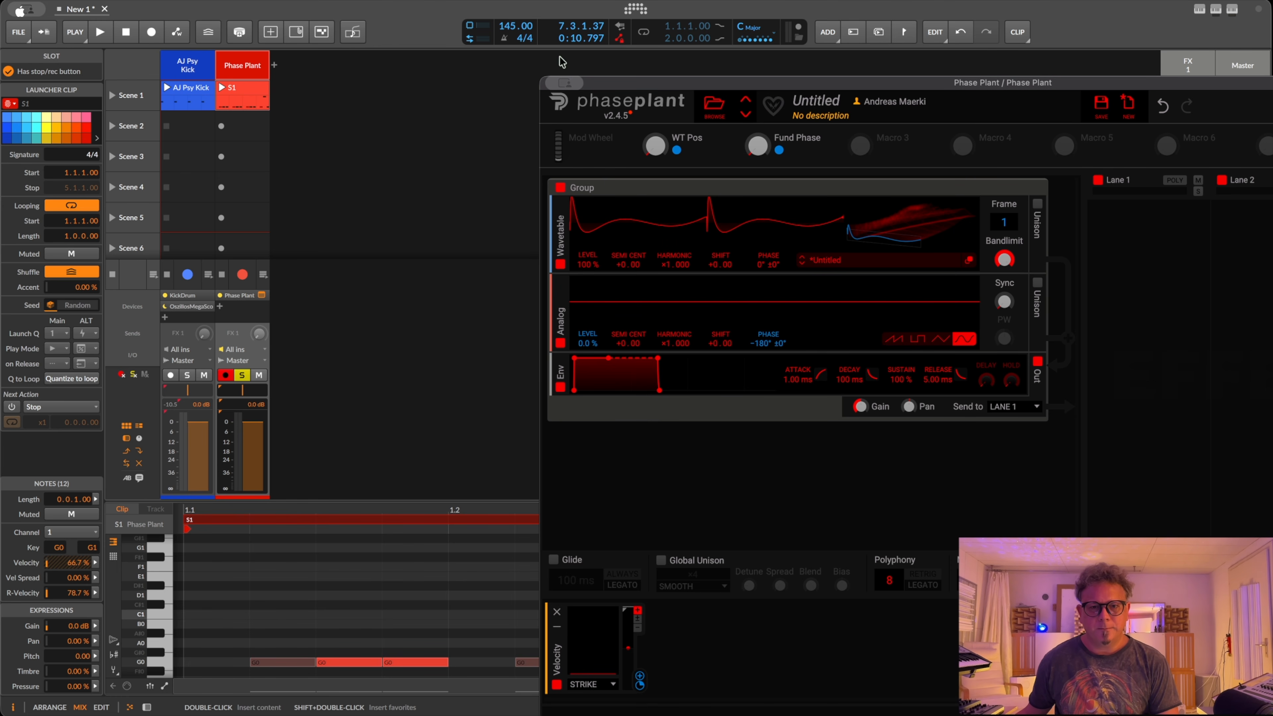
key(super+w)
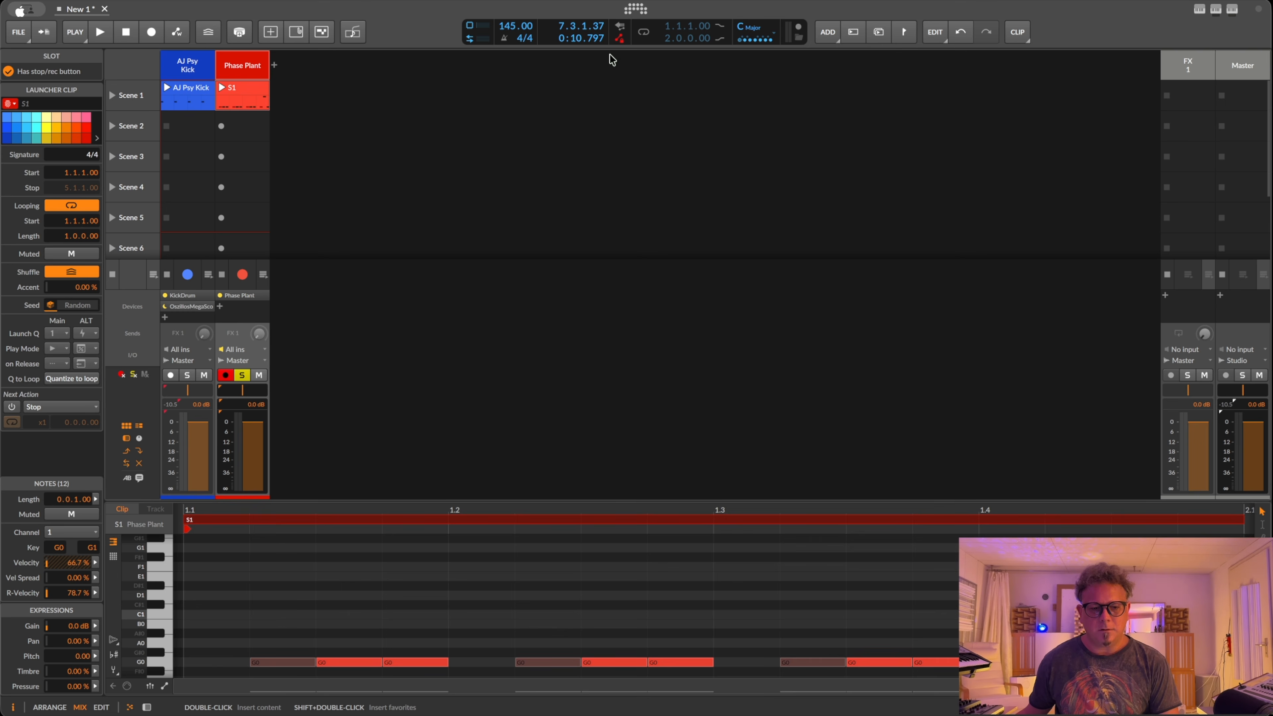
key(alt+3)
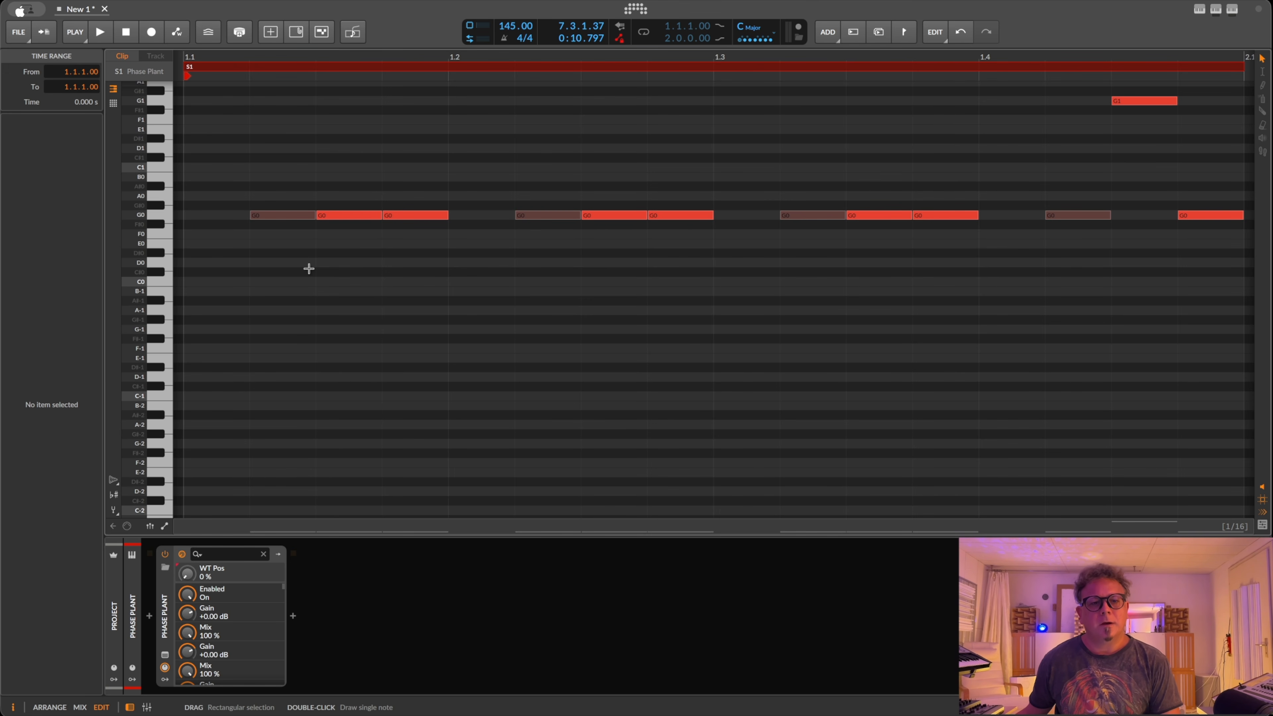
Examine the first G0 note of each beat in the S1 clip and compare its velocity with the other notes.
click(318, 286)
drag(314, 285, 183, 253)
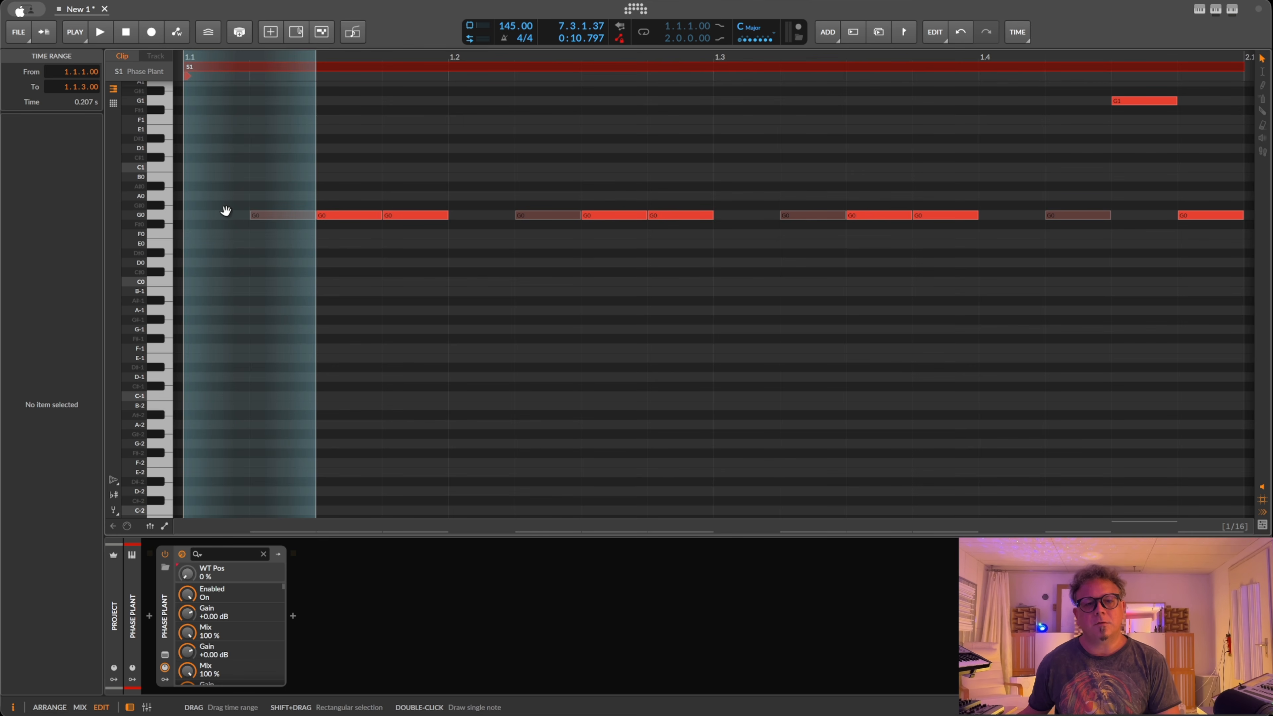
click(246, 180)
drag(247, 179, 301, 225)
drag(416, 169, 464, 231)
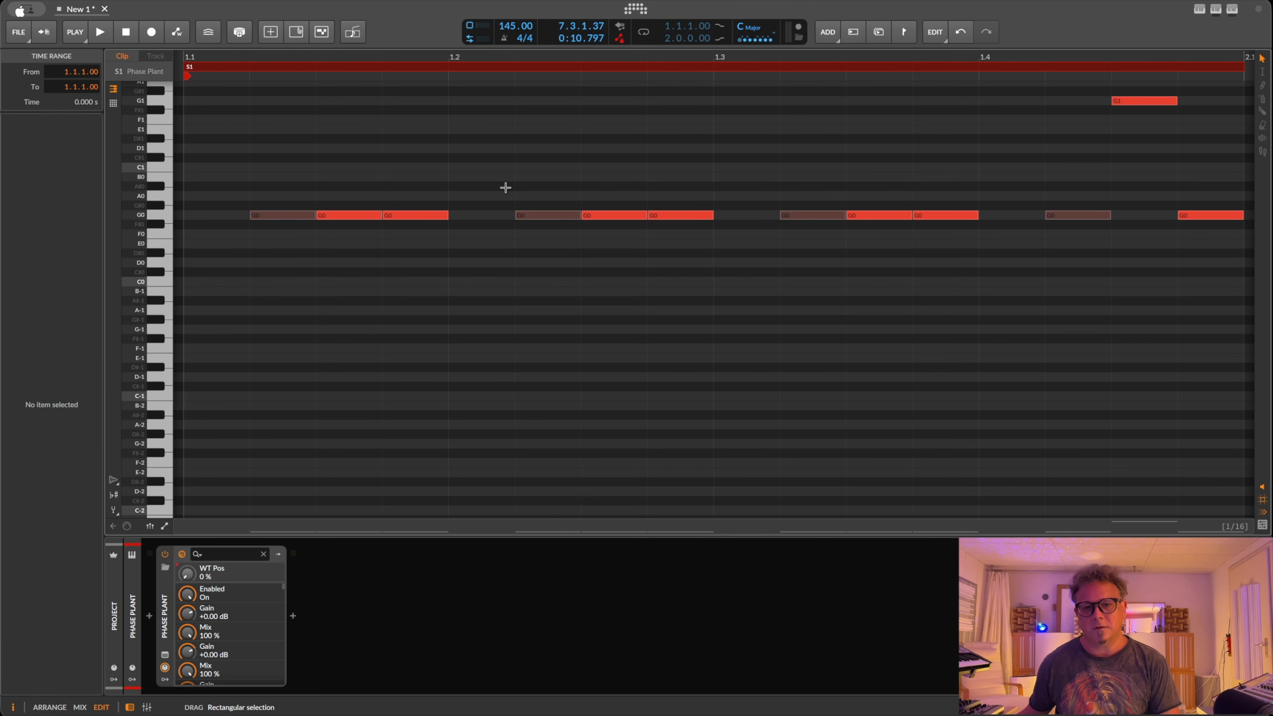
drag(505, 187, 537, 238)
click(776, 190)
drag(776, 191, 798, 231)
drag(1051, 205, 1058, 250)
click(532, 180)
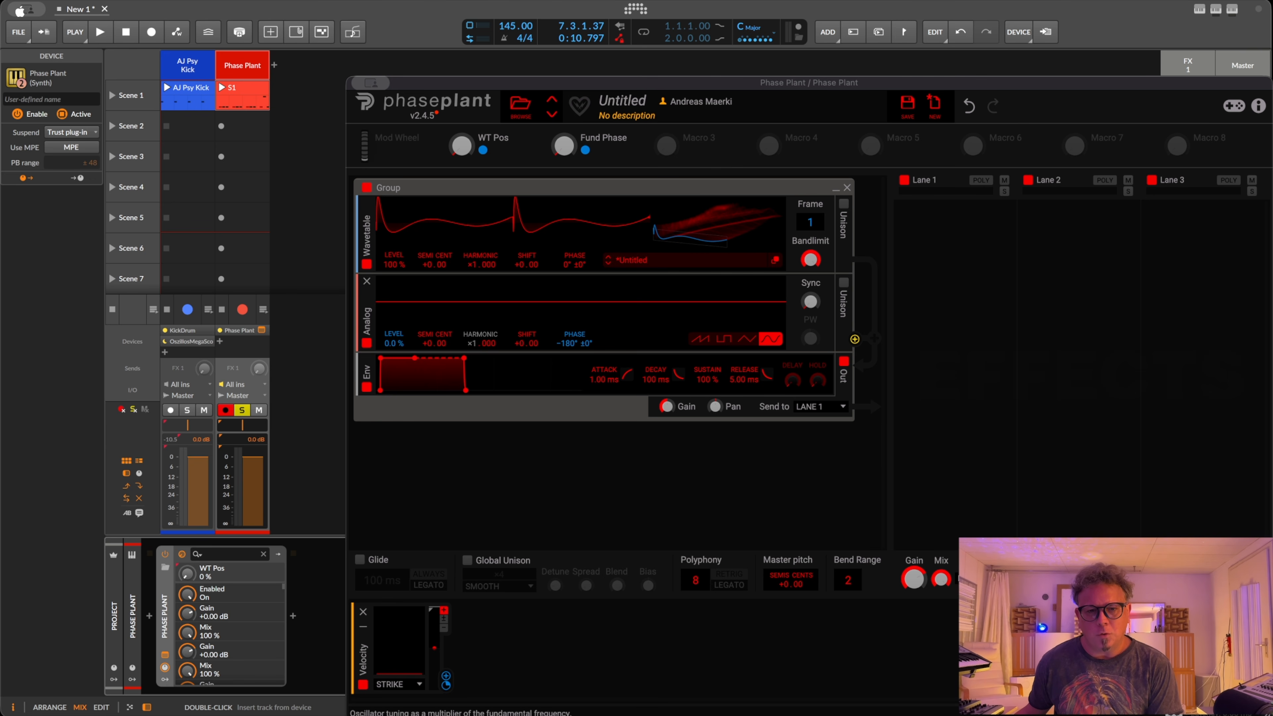
Add a Filter effect after Phase Plant's Analog generator and a Curve modulator beside the Velocity modulator.
click(855, 339)
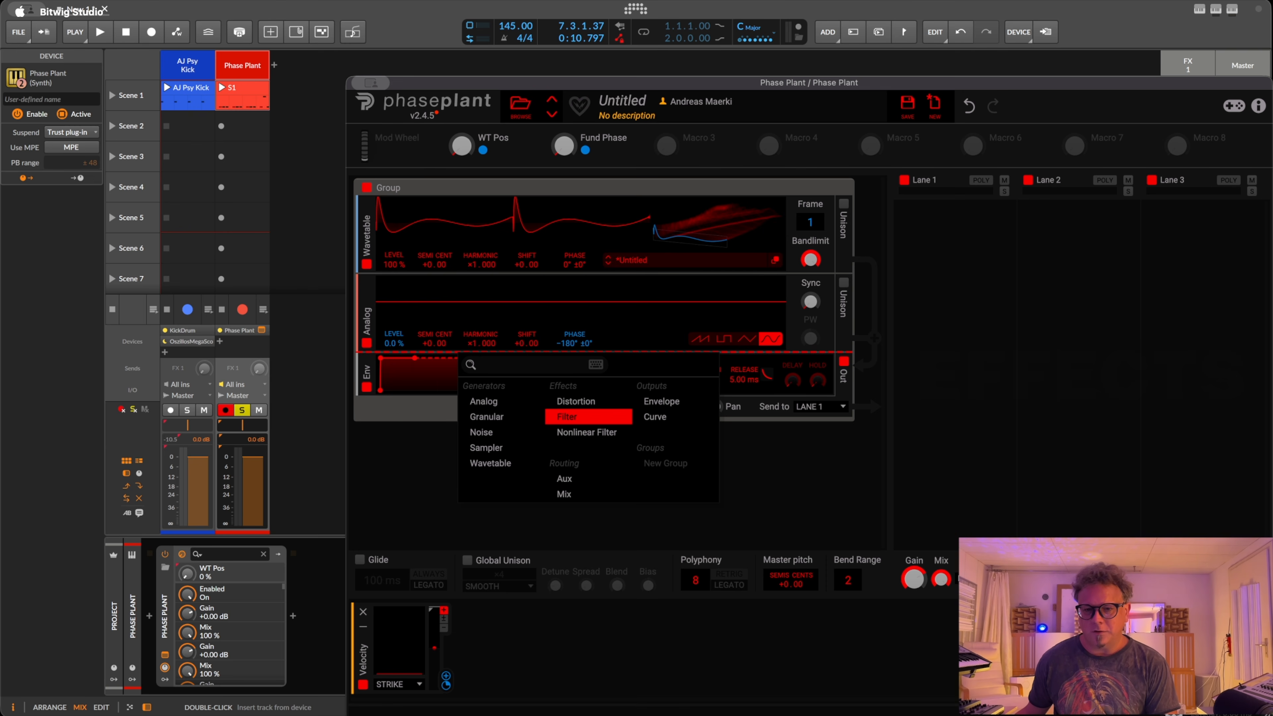
click(576, 417)
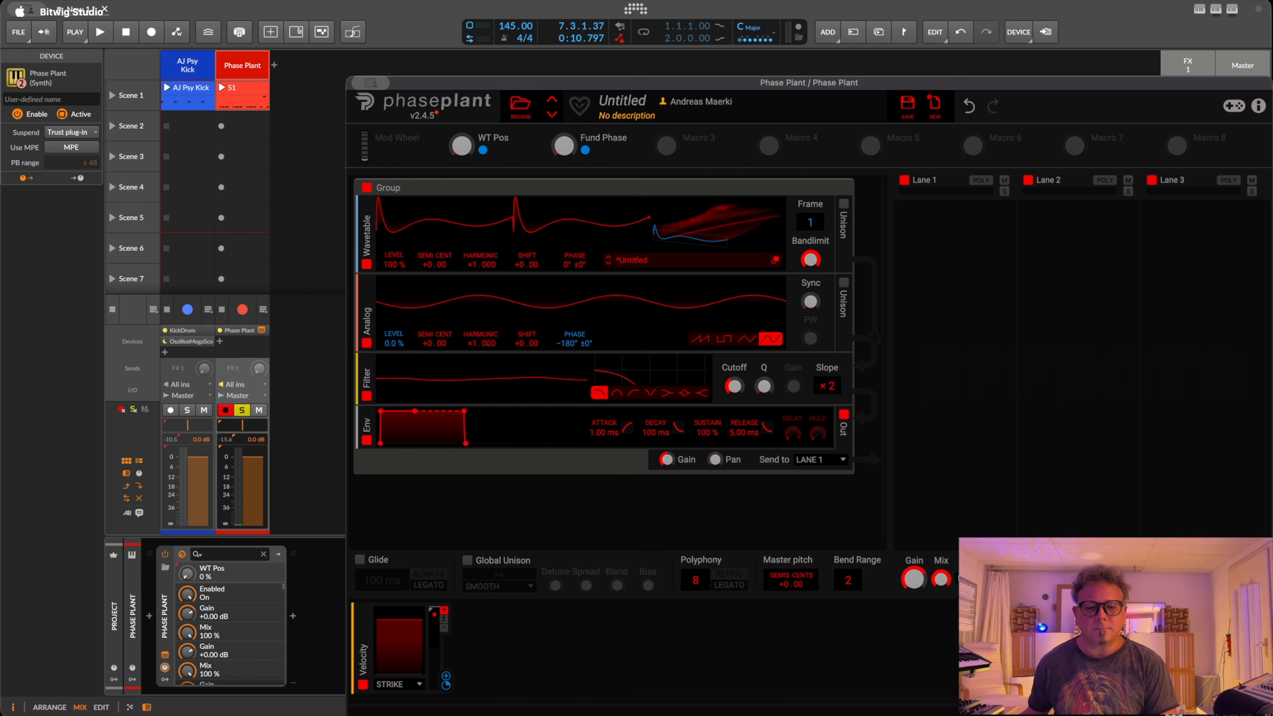
click(546, 647)
click(574, 617)
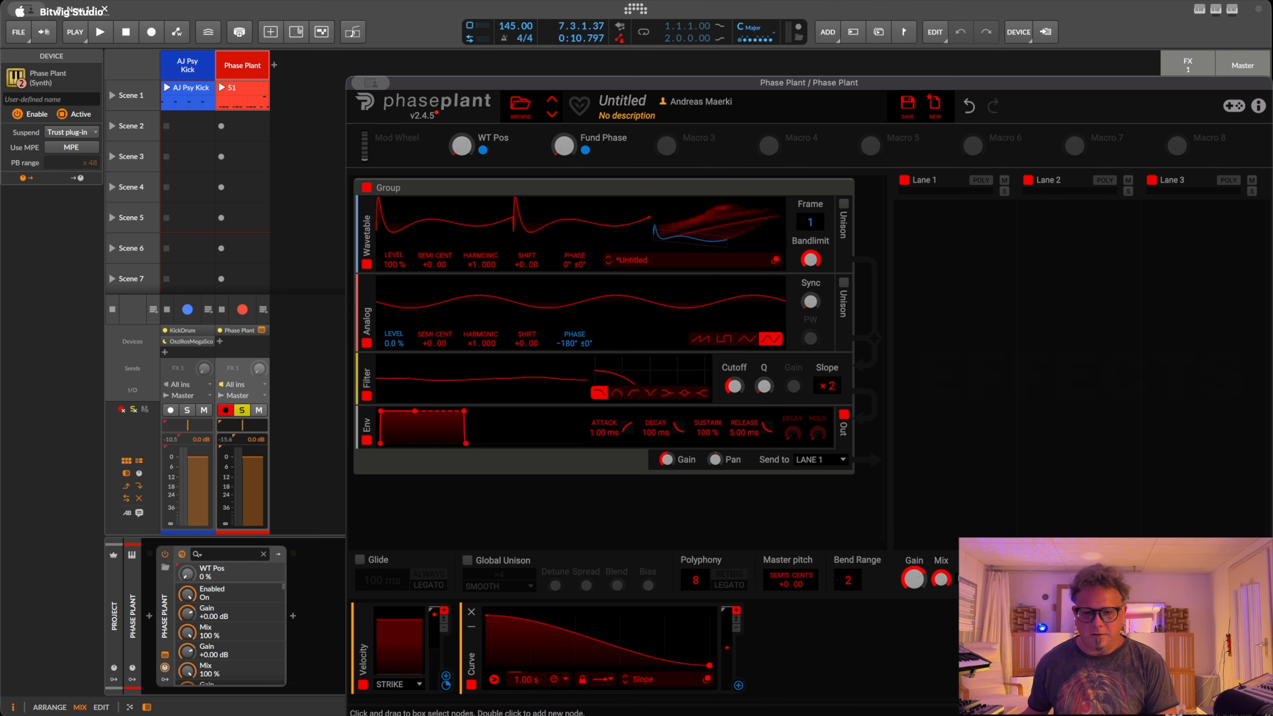
Shape the Curve modulator as a decay from 100% through a new node at about 35 ms and 80%, bending both segments.
click(706, 680)
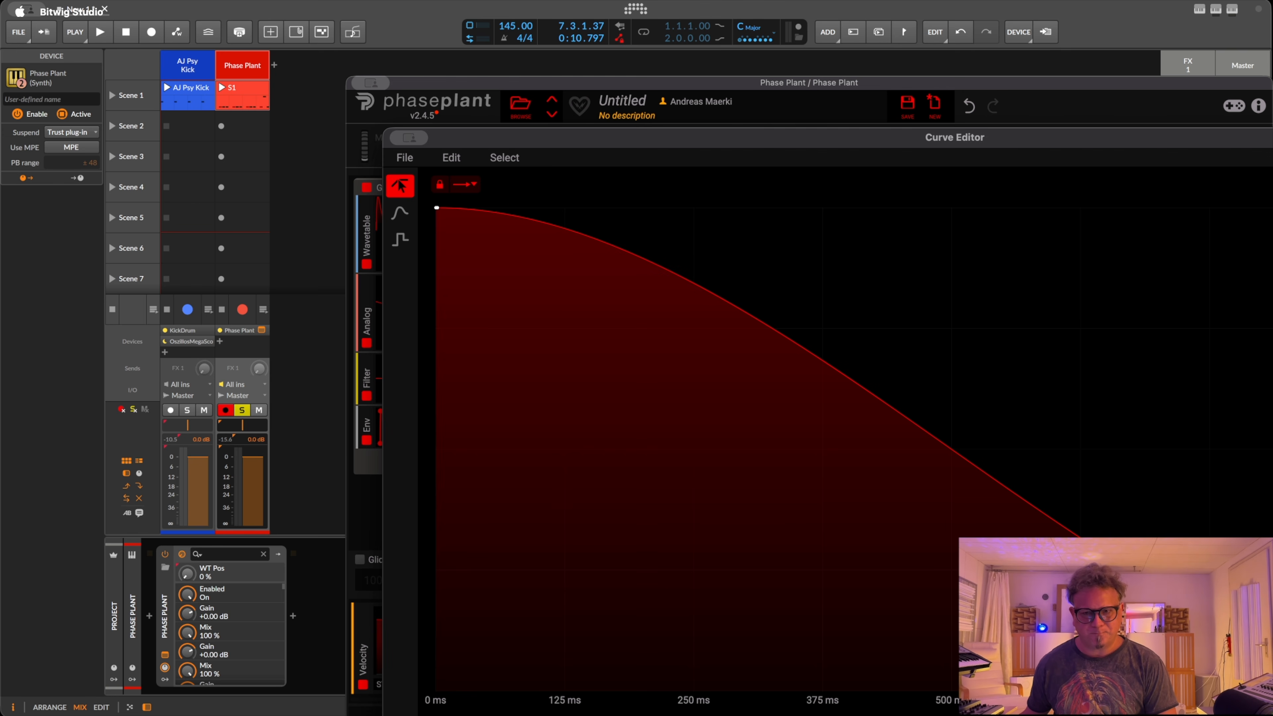
drag(954, 138, 688, 101)
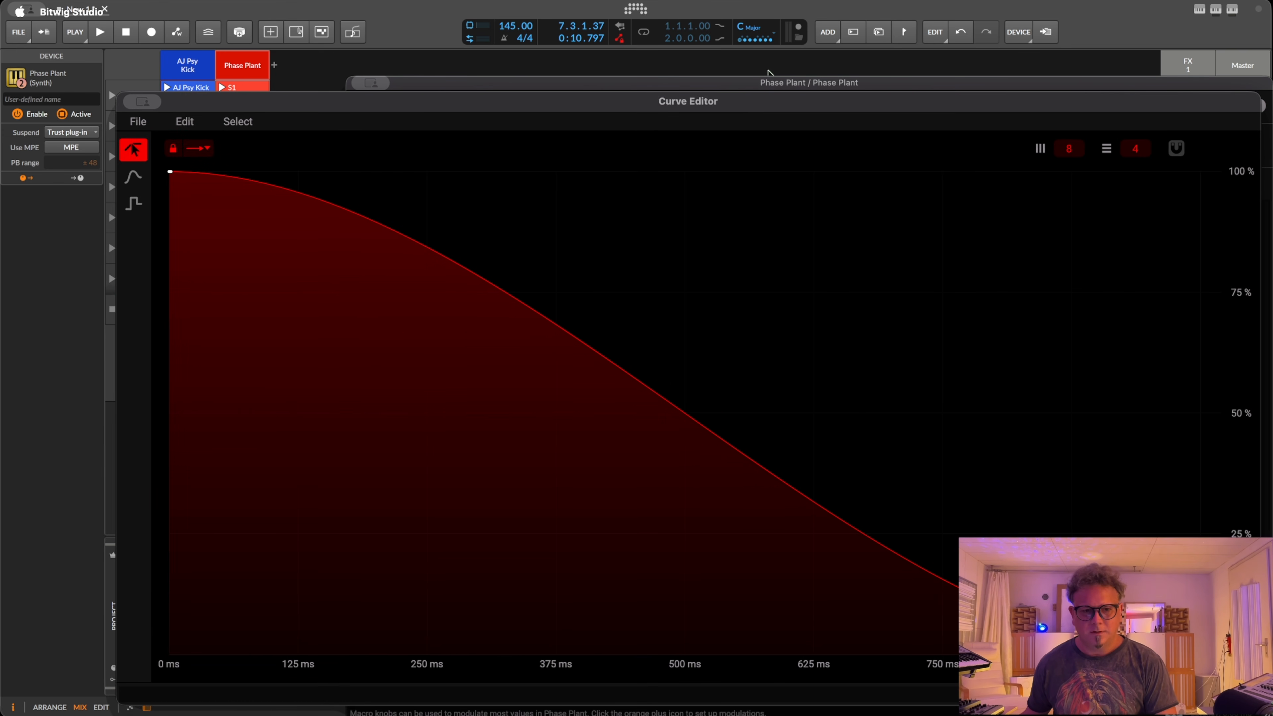
double_click(223, 269)
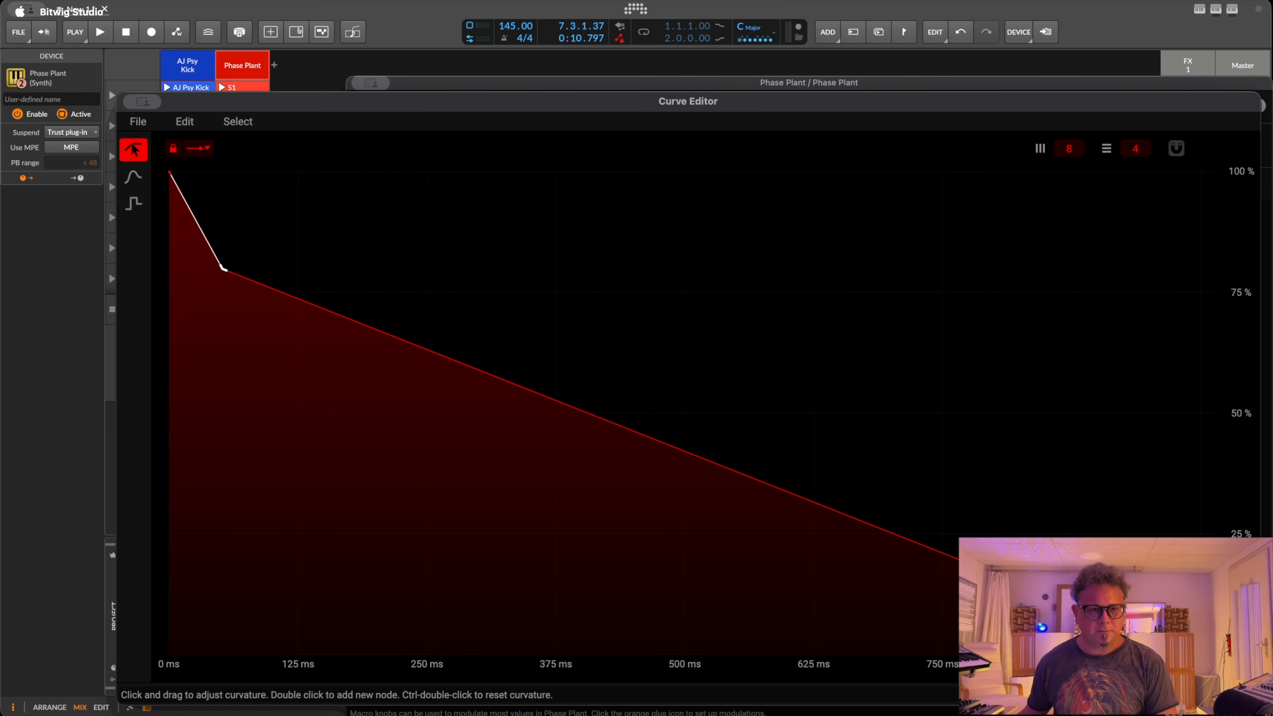
drag(197, 223, 197, 210)
drag(557, 401, 556, 492)
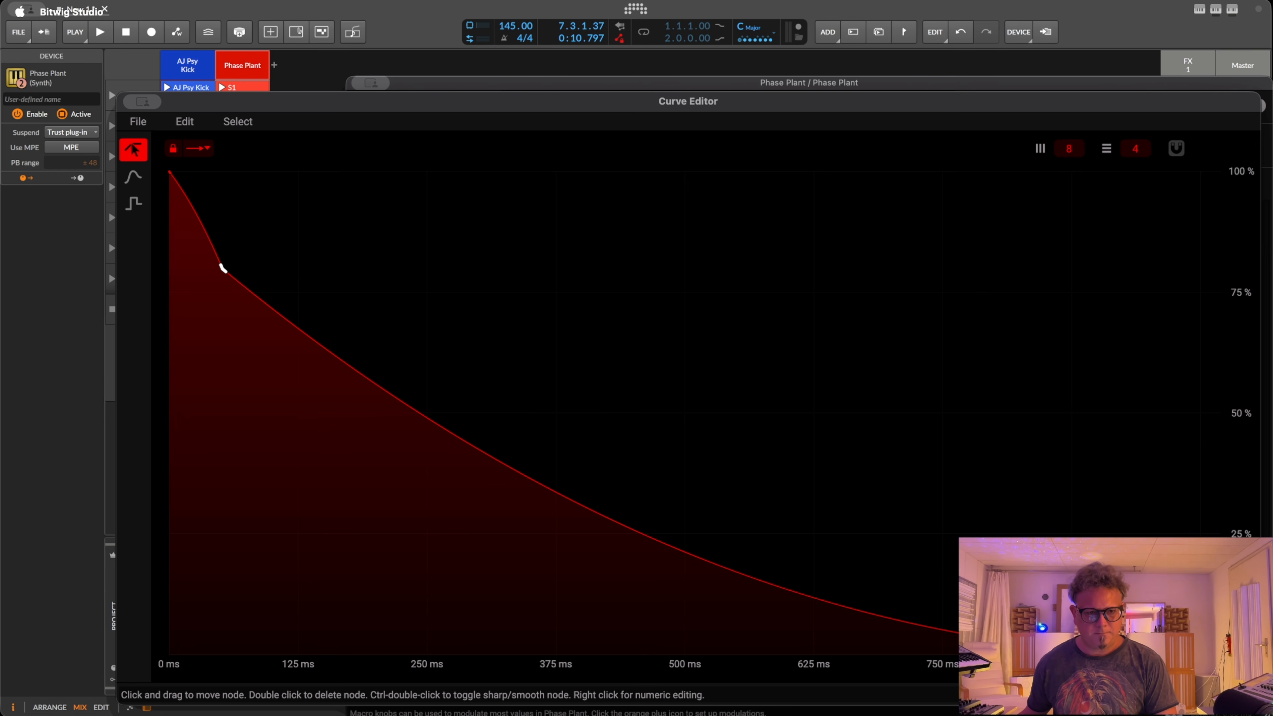
drag(223, 268, 205, 265)
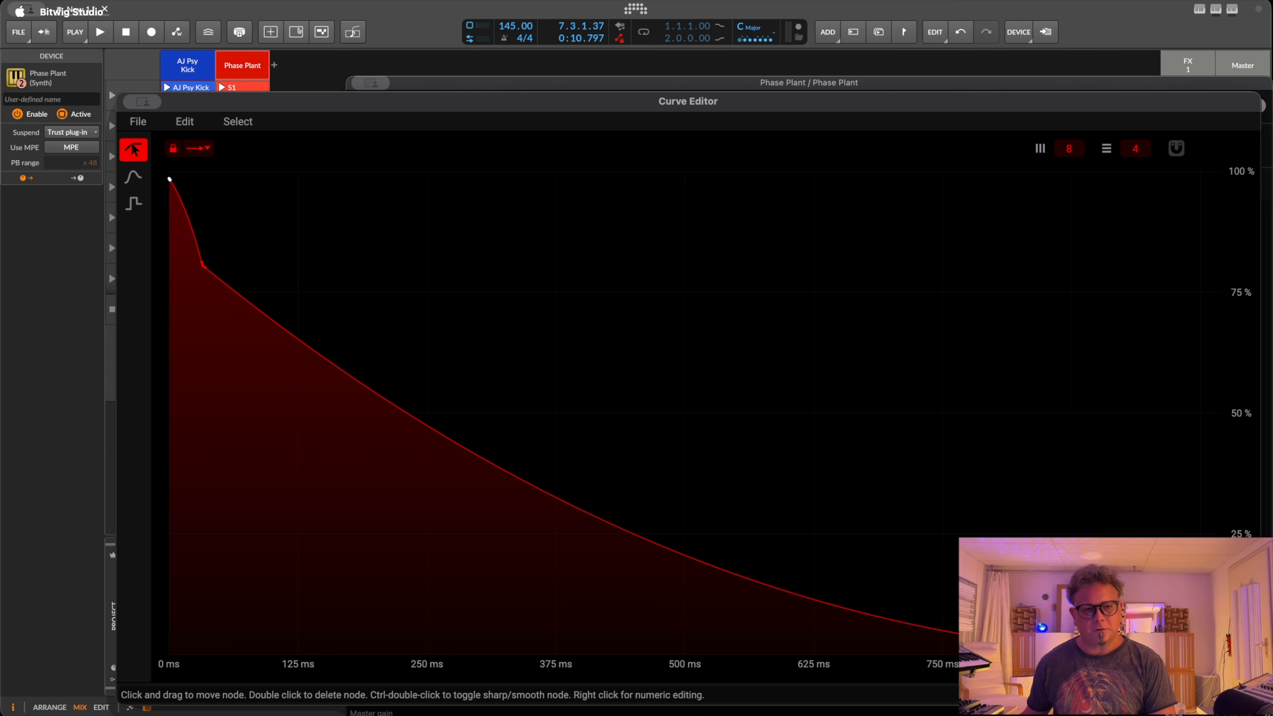
drag(170, 179, 169, 244)
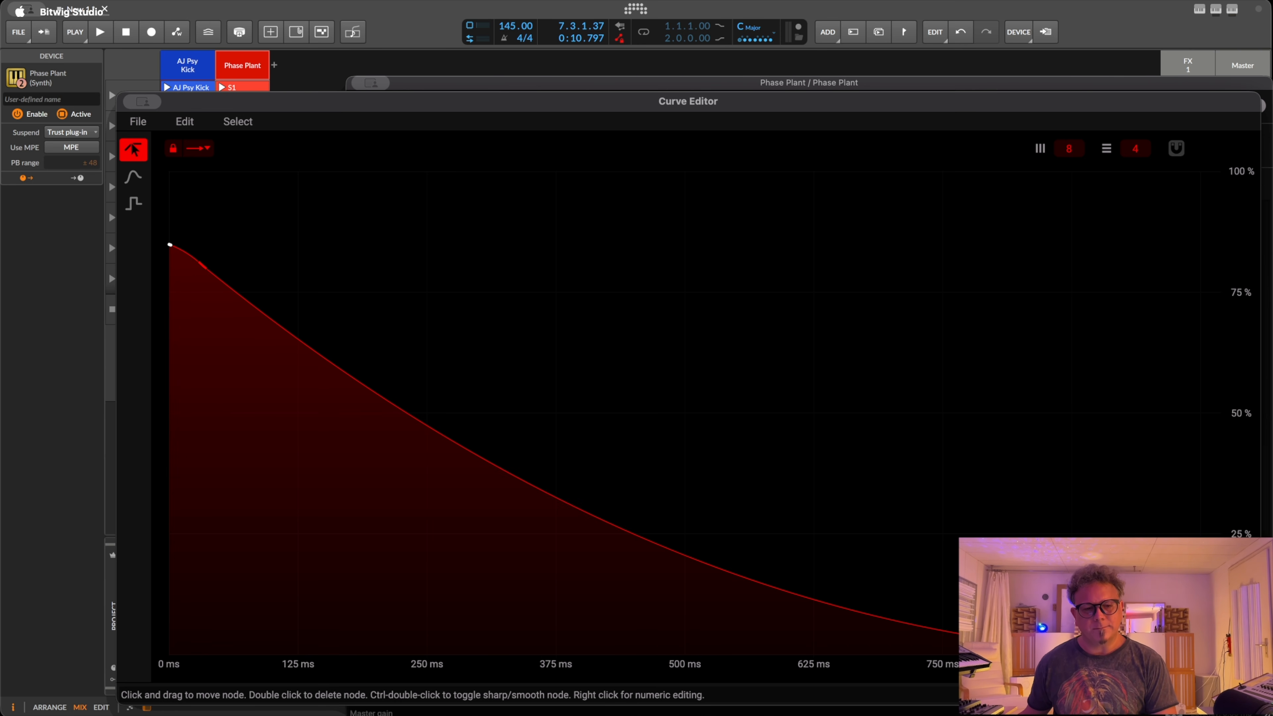
drag(169, 245, 169, 173)
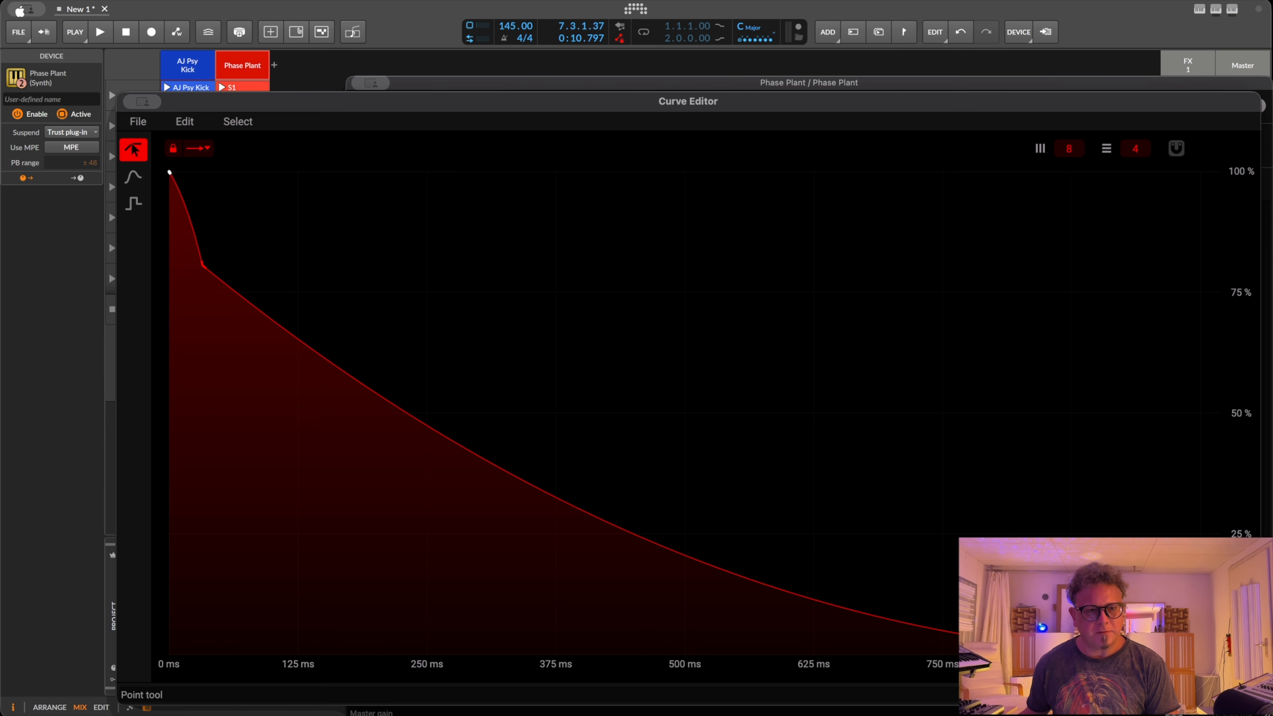
Sync the Curve modulator's rate to 1/16 and assign the modulator to the Filter's Cutoff.
key(Escape)
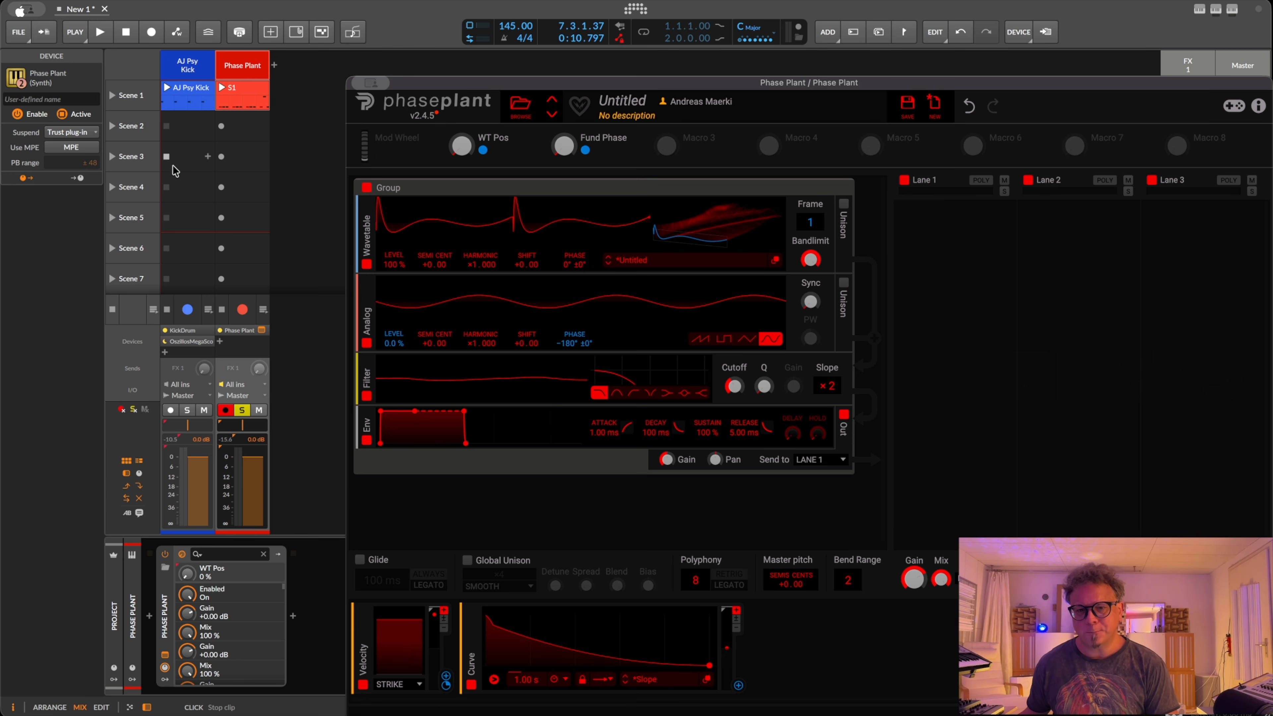
click(559, 679)
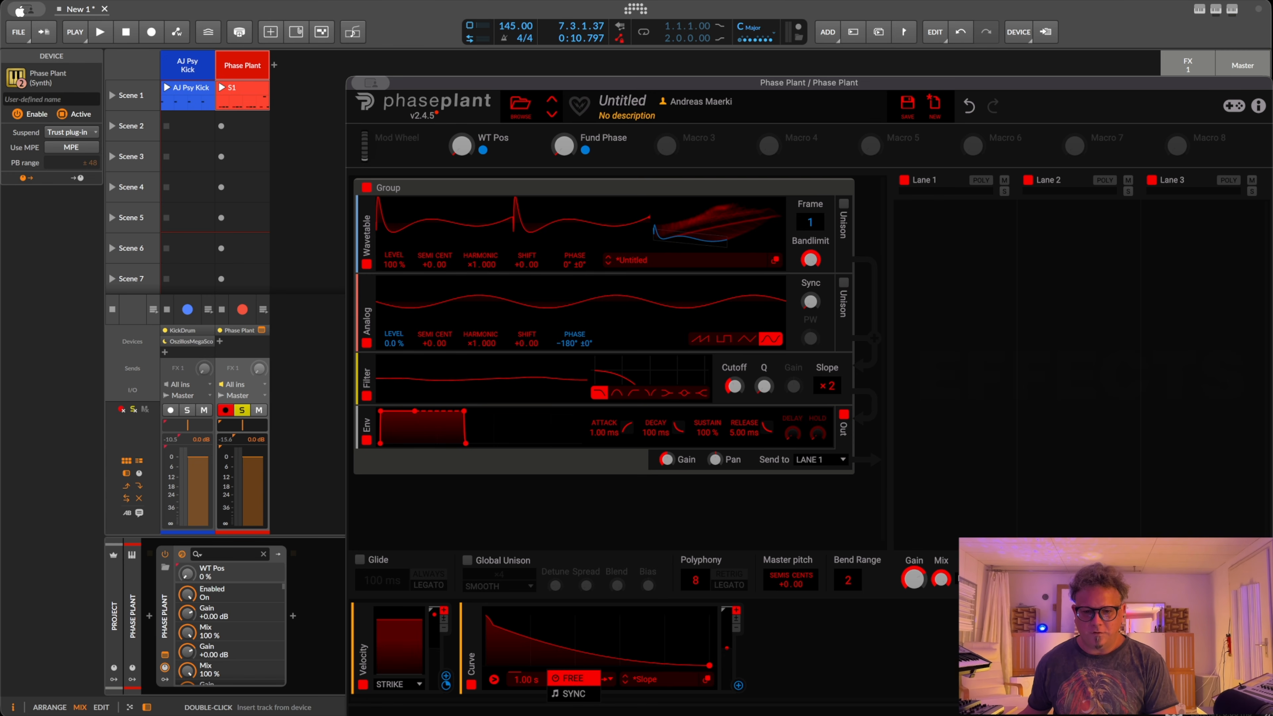
click(574, 693)
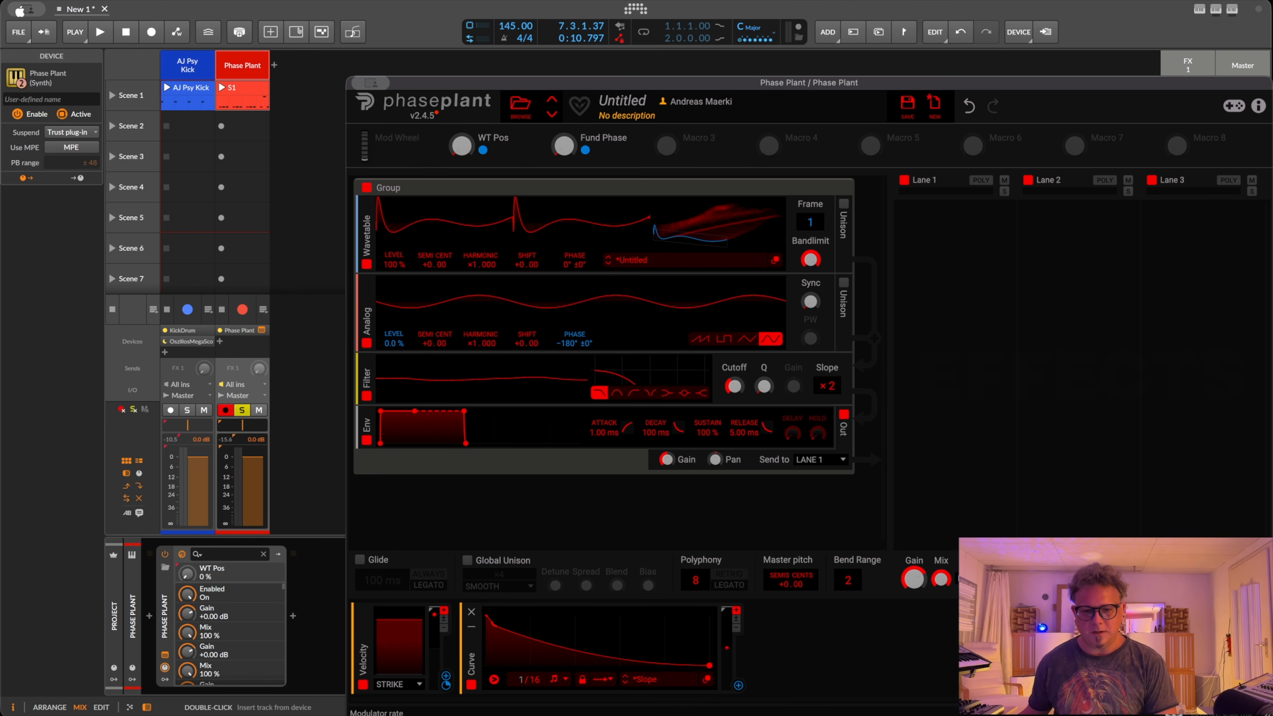
drag(738, 685, 734, 380)
Play the clips and raise the WT Pos macro to 48%.
key(space)
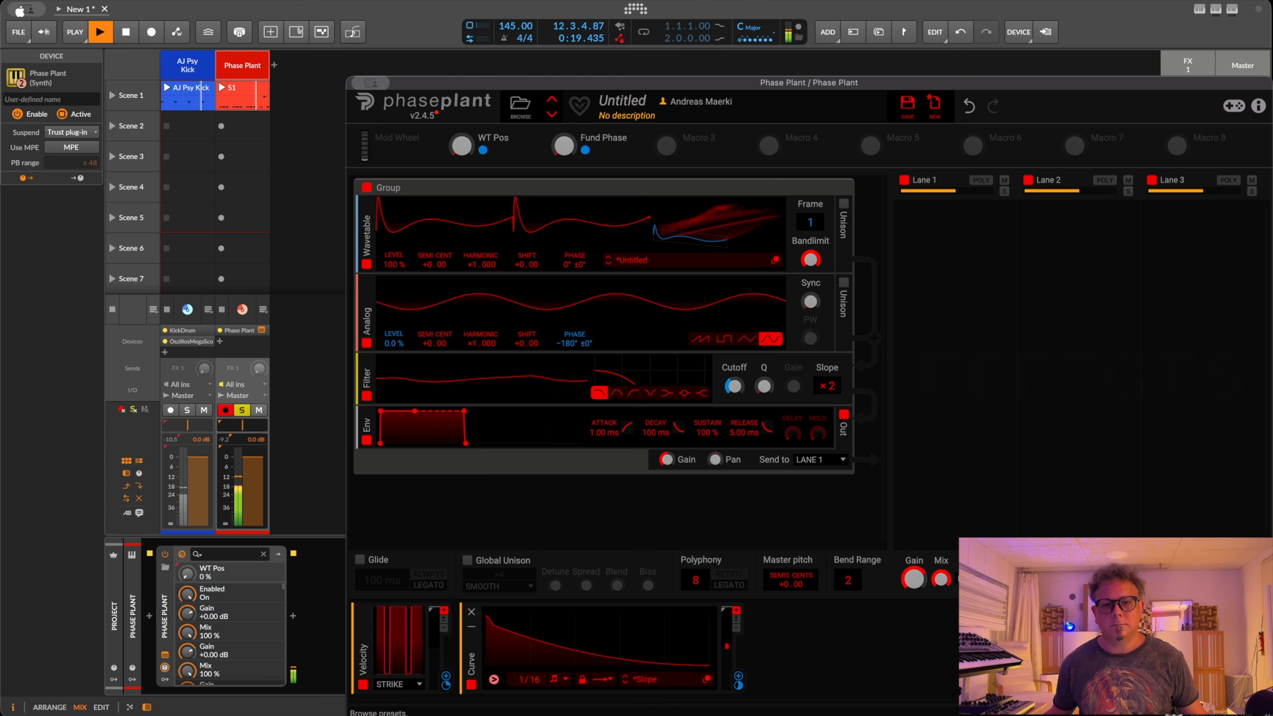
drag(461, 145, 462, 104)
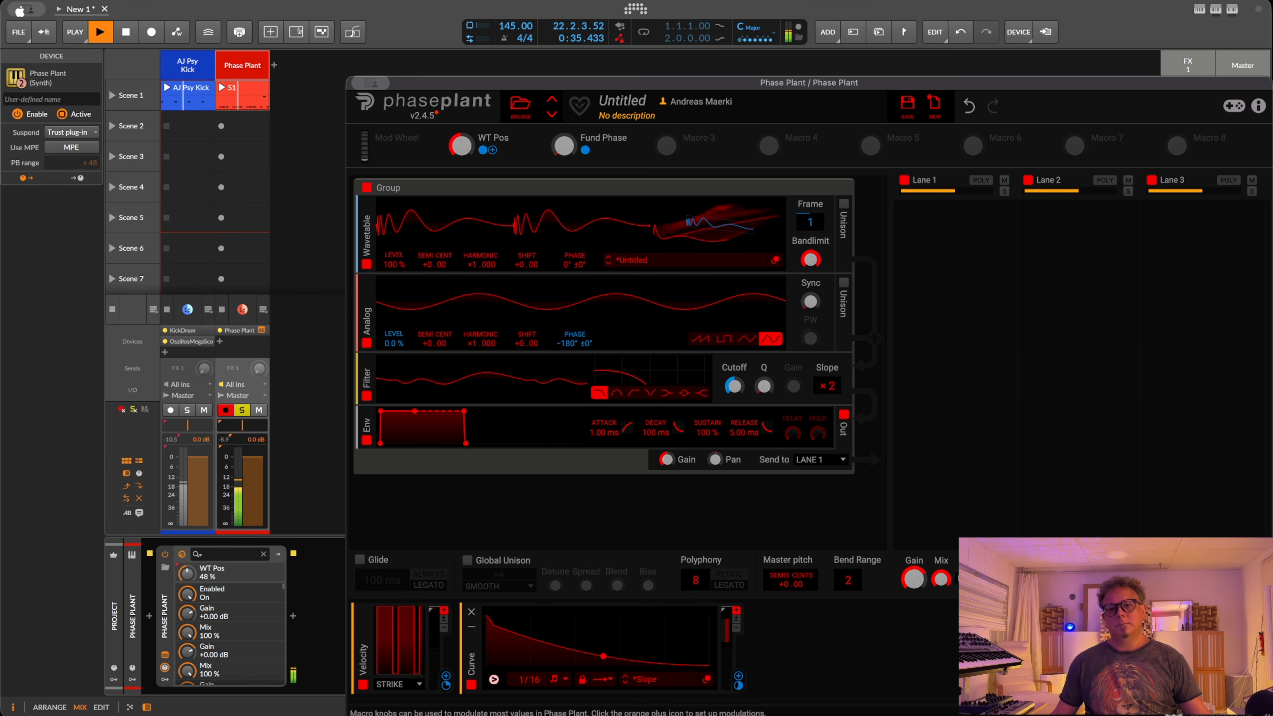
key(space)
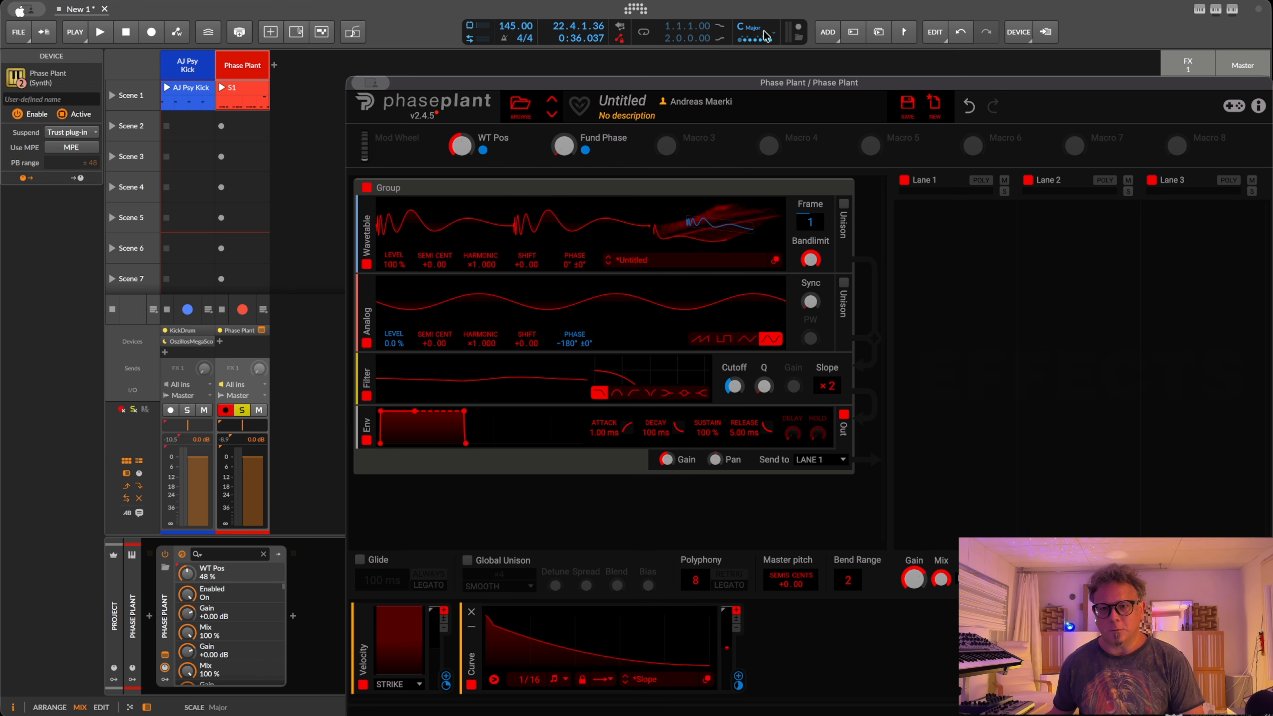
Set the amplitude envelope's attack to 0.00 ms and release to 2.18 ms, auditioning the clip.
drag(756, 57, 840, 49)
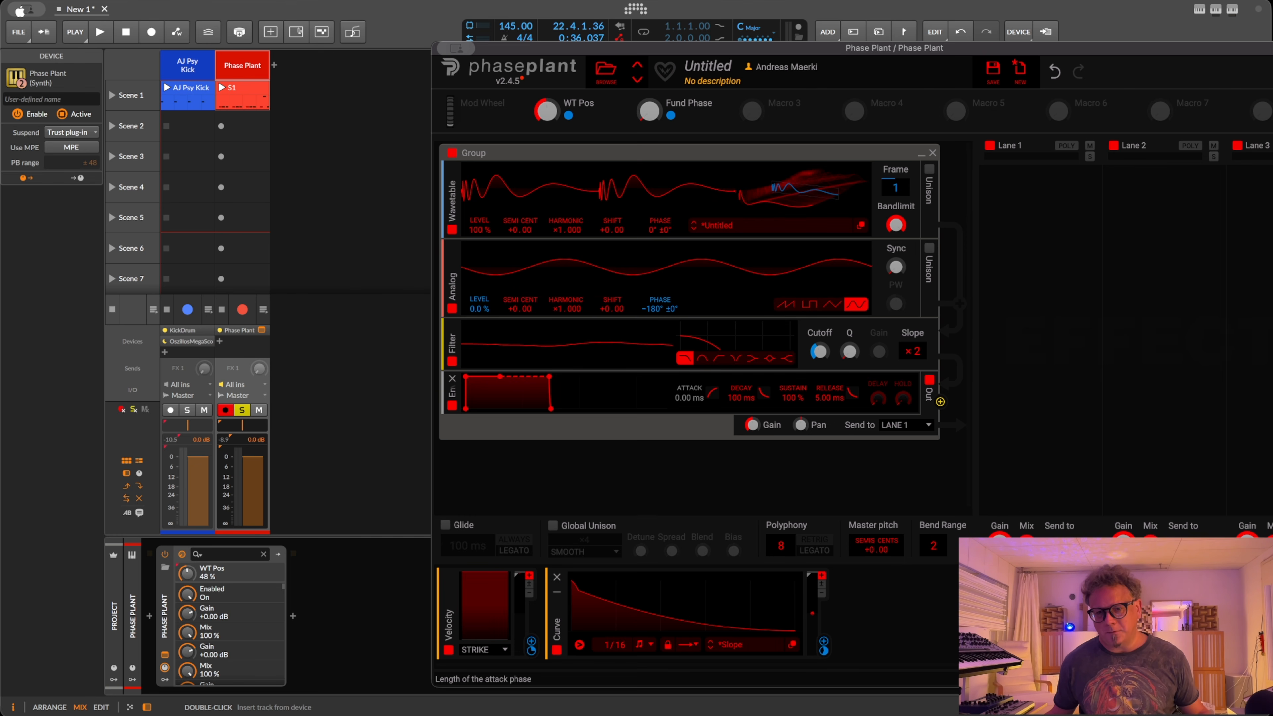
key(space)
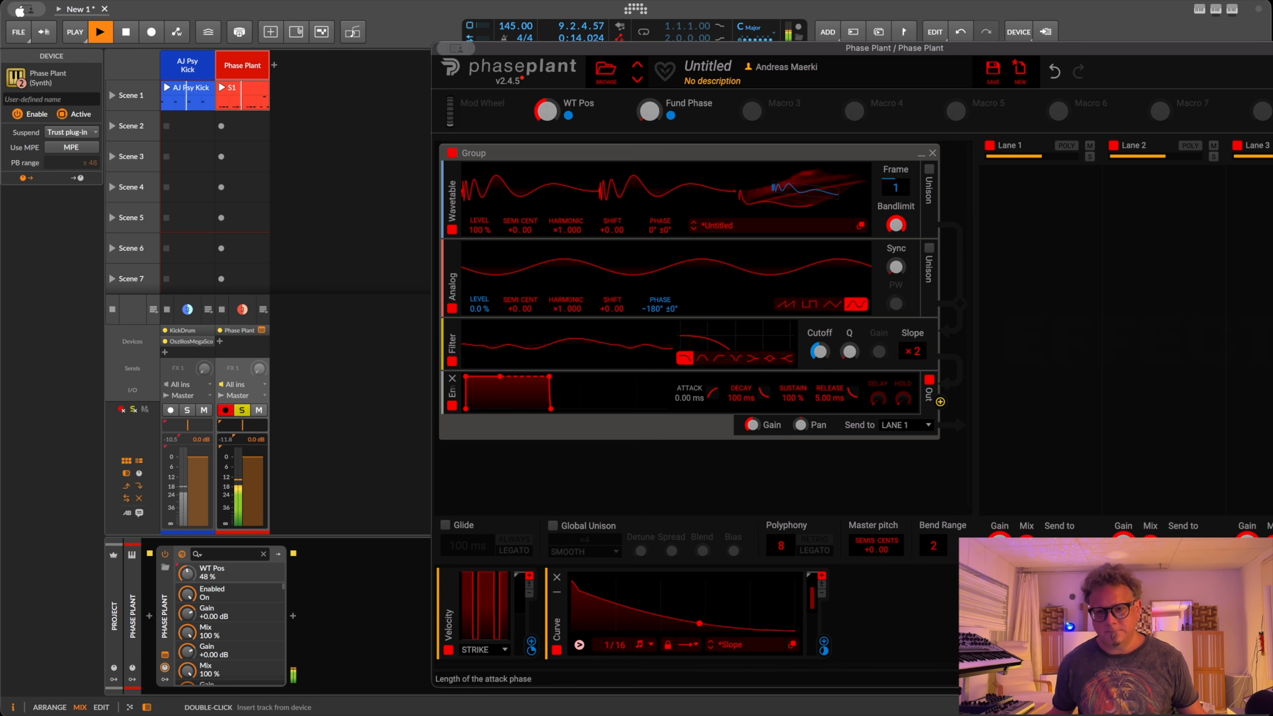
key(space)
drag(829, 397, 829, 410)
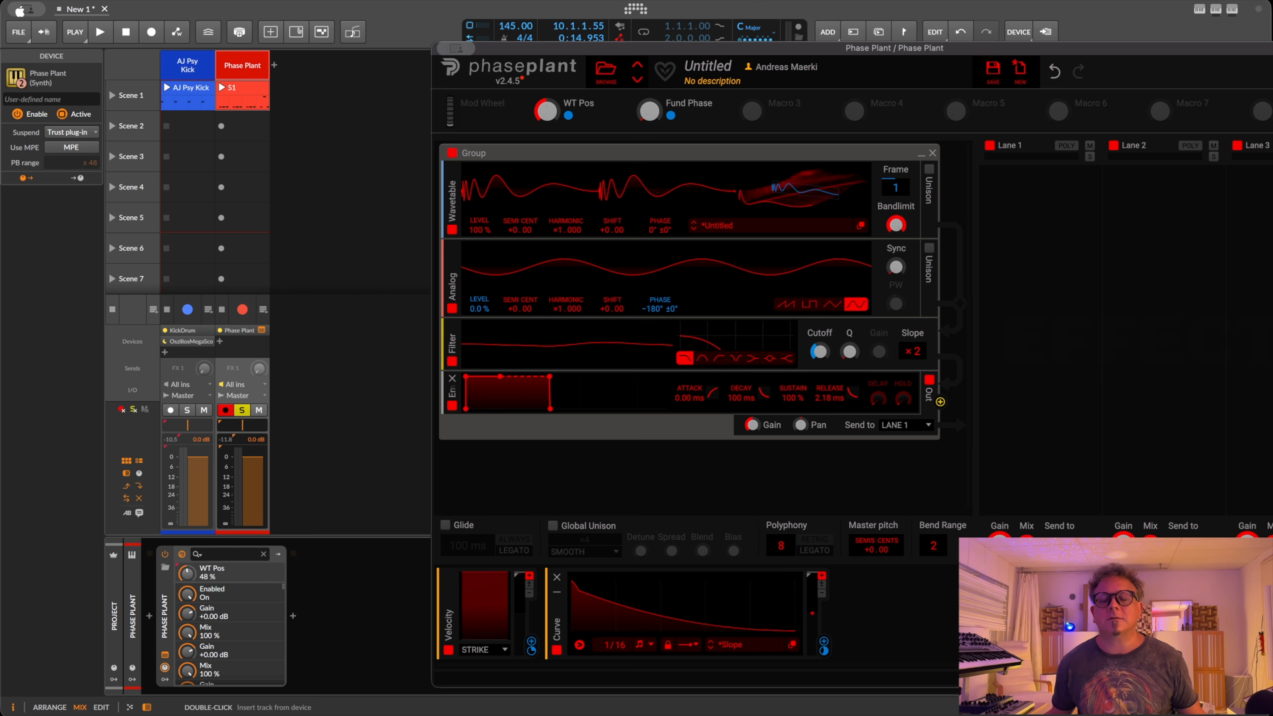
key(space)
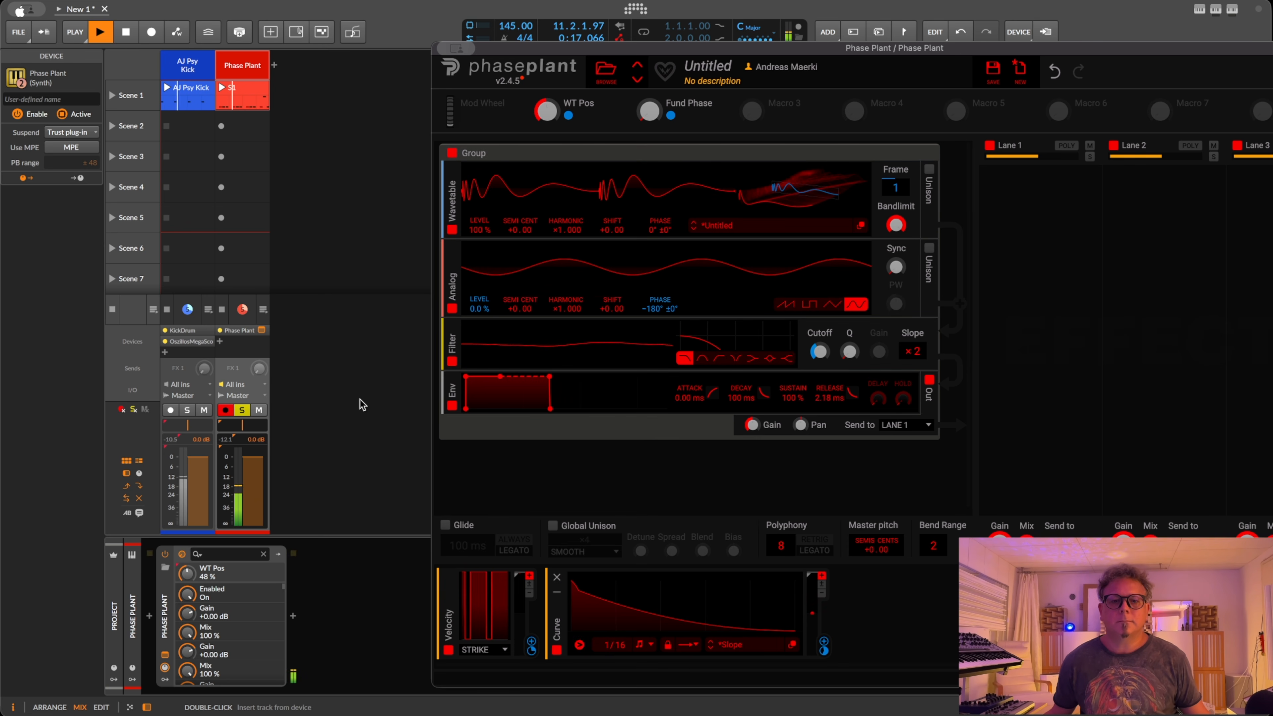
key(space)
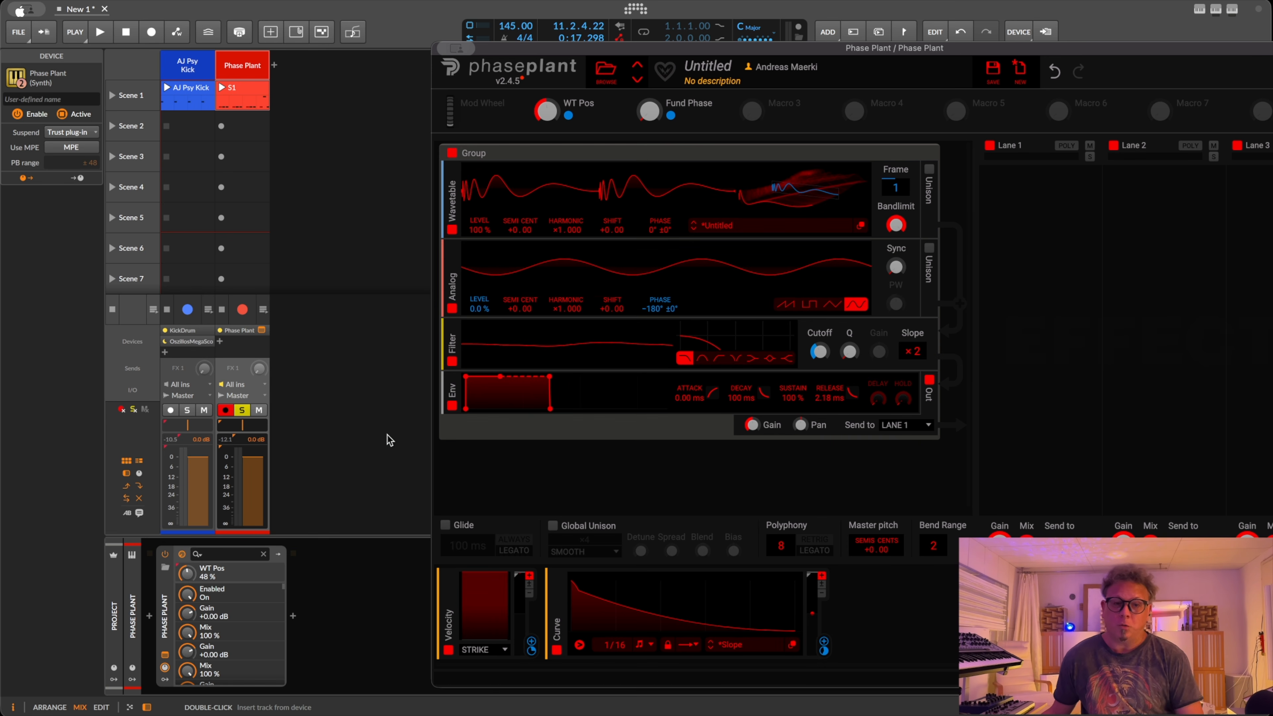
Add the Tool device, which carries the sidechain volume curve, after Phase Plant in the device chain.
double_click(362, 617)
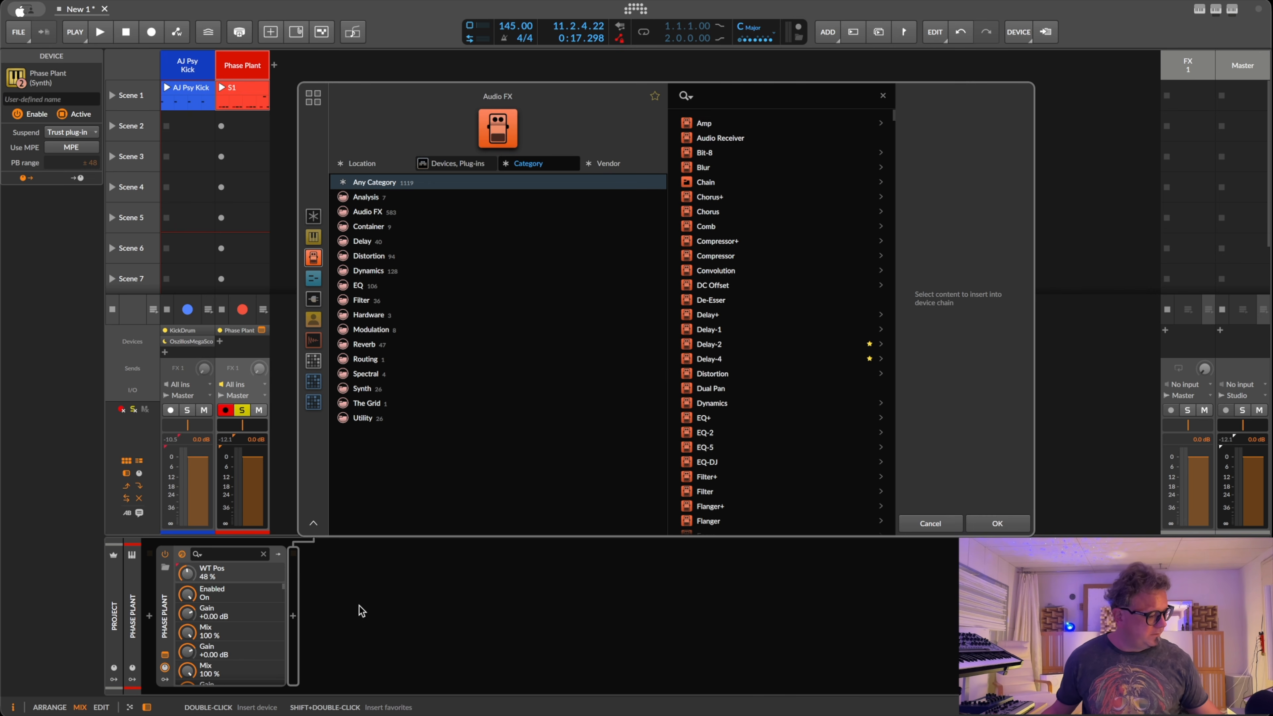
text(too)
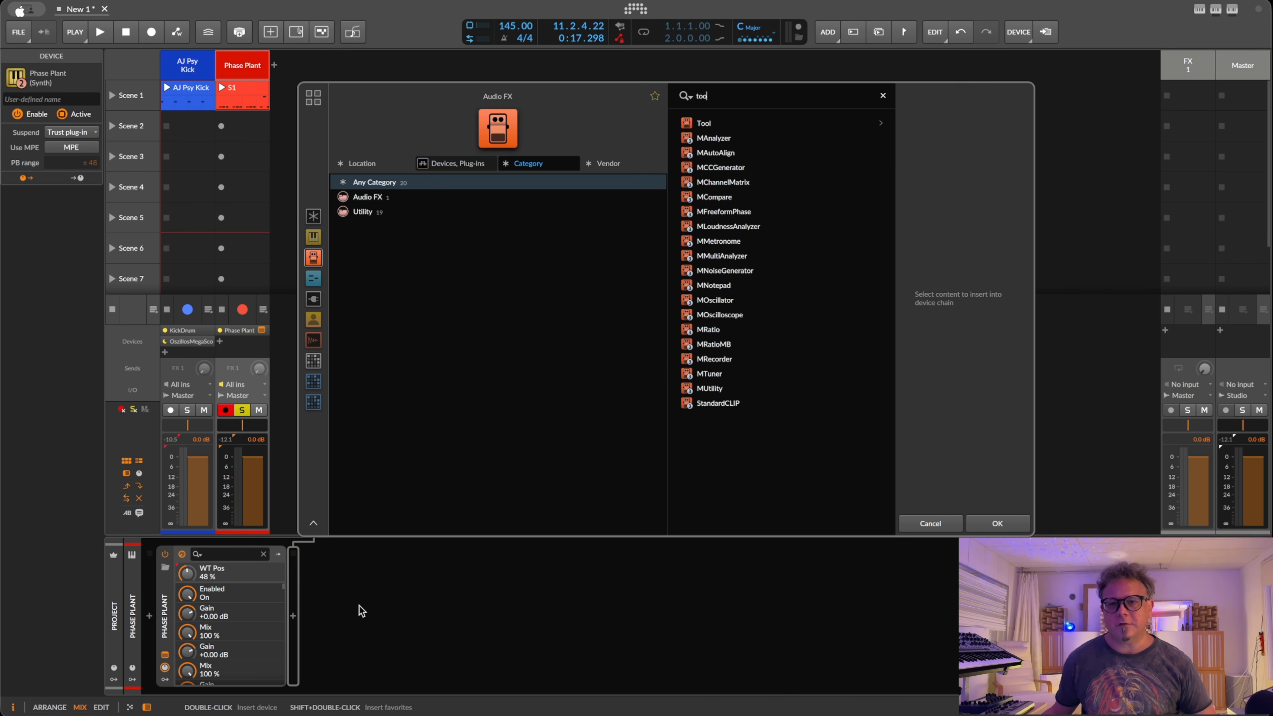
key(Down)
key(Return)
key(Return)
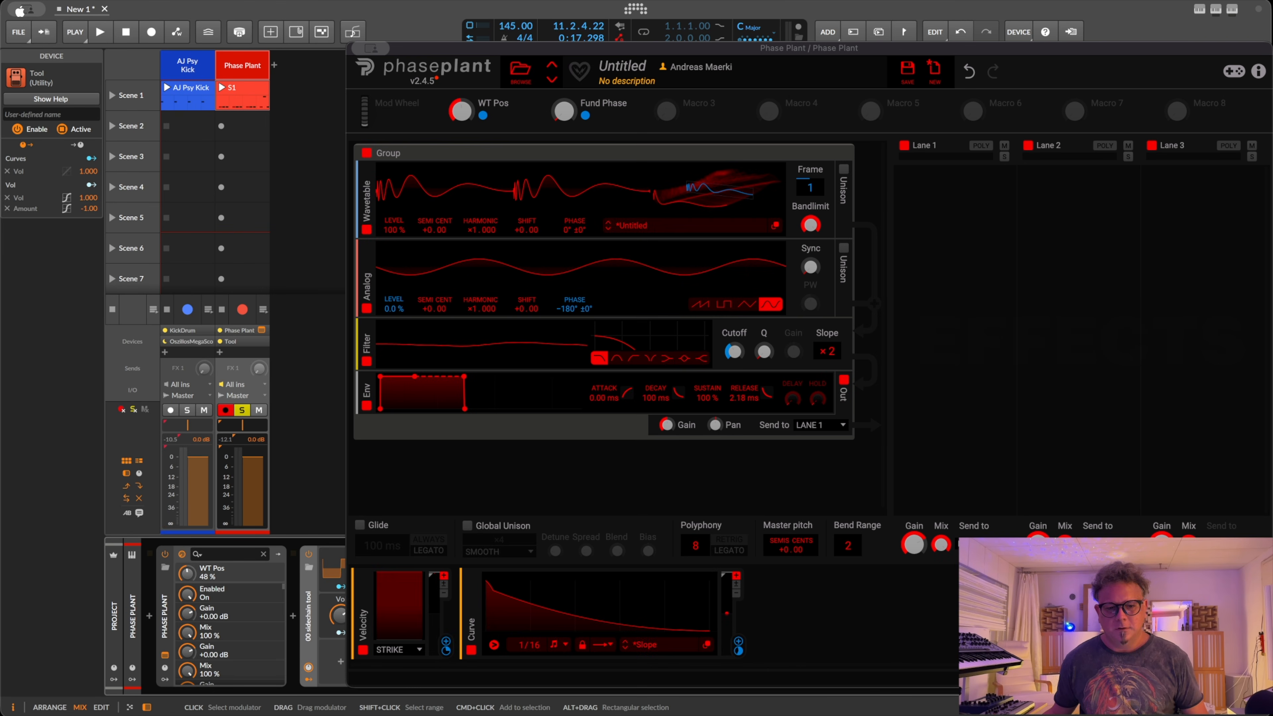
Insert EQ+ between Phase Plant and the sidechain Tool and remove its default Low-cut band.
click(293, 615)
text(eq)
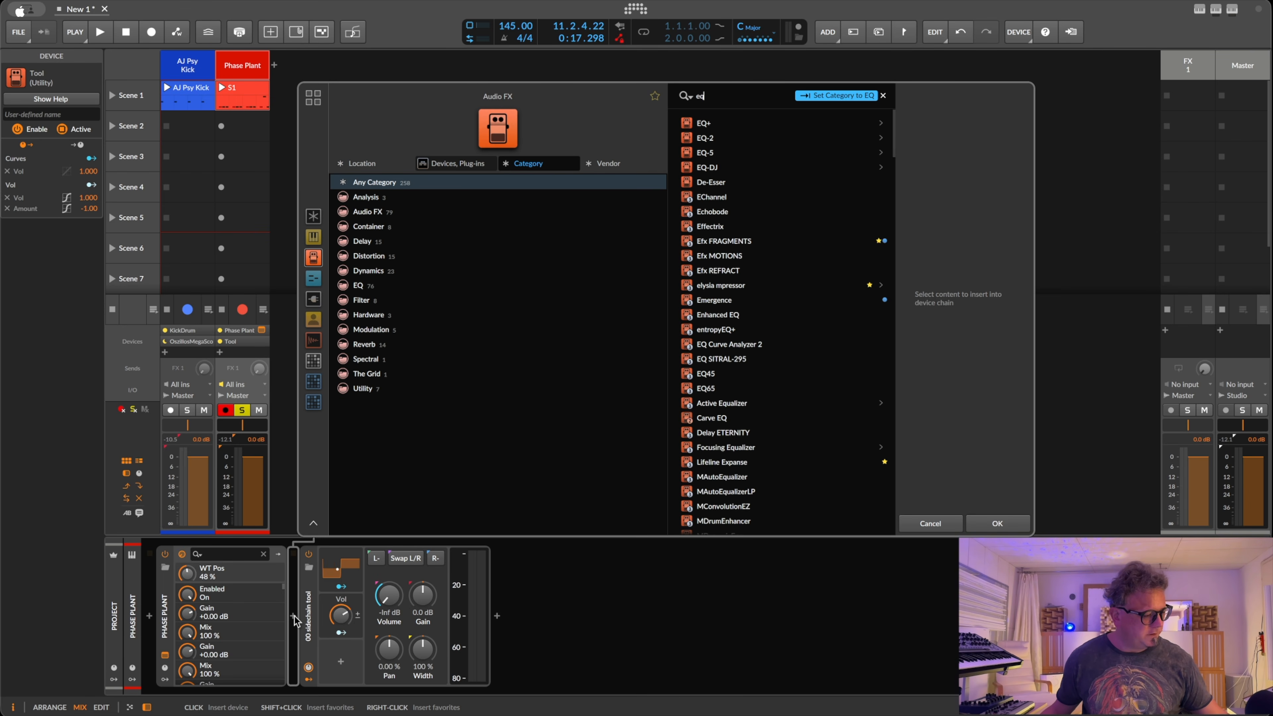
key(Down)
key(Return)
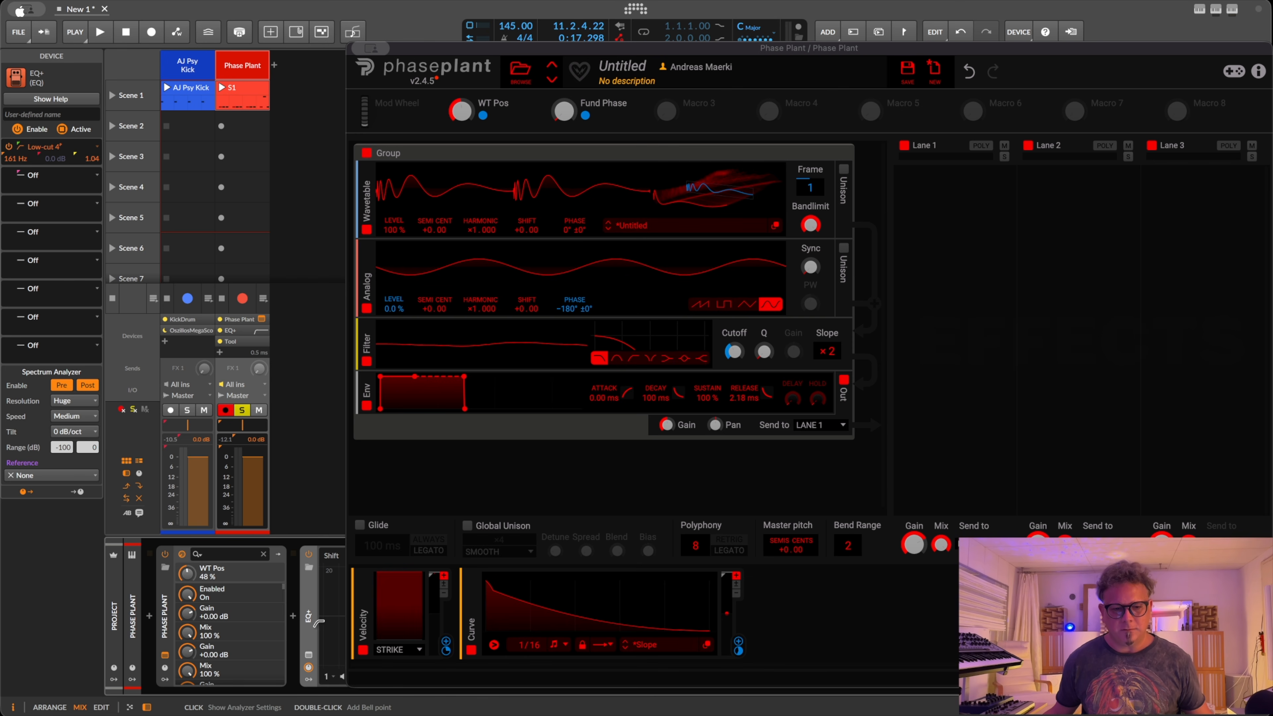
click(476, 44)
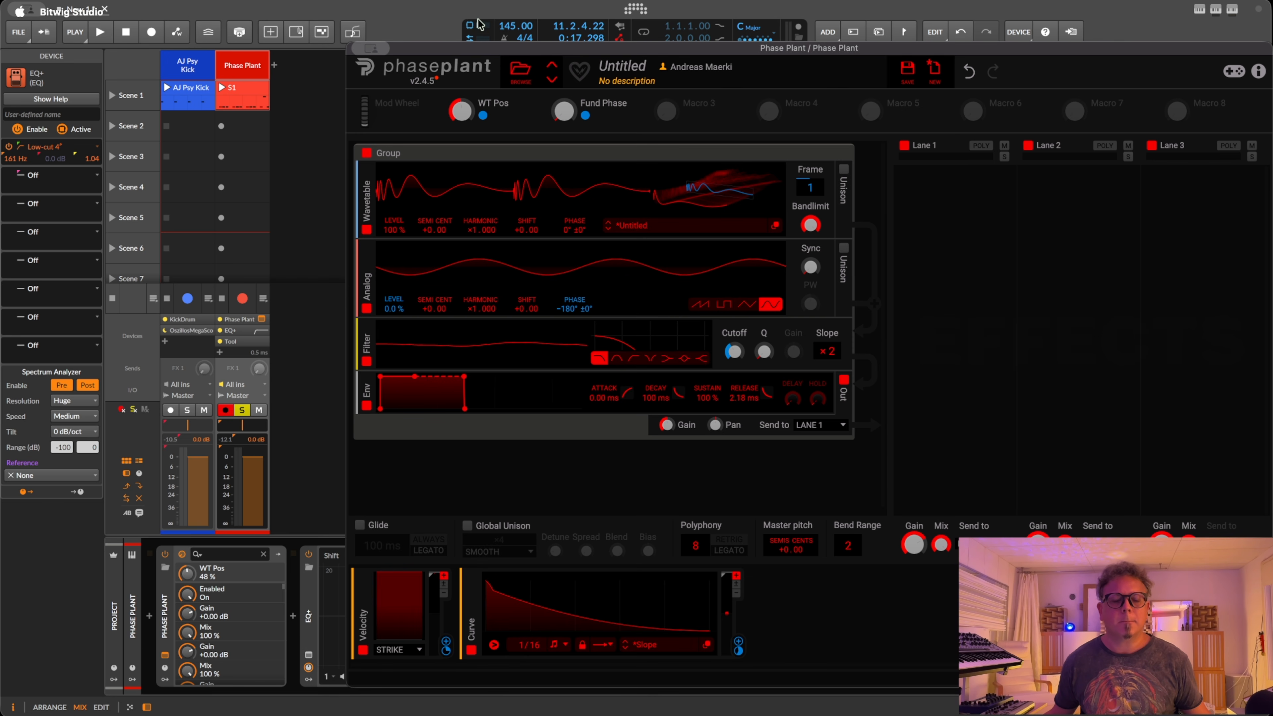
key(super+w)
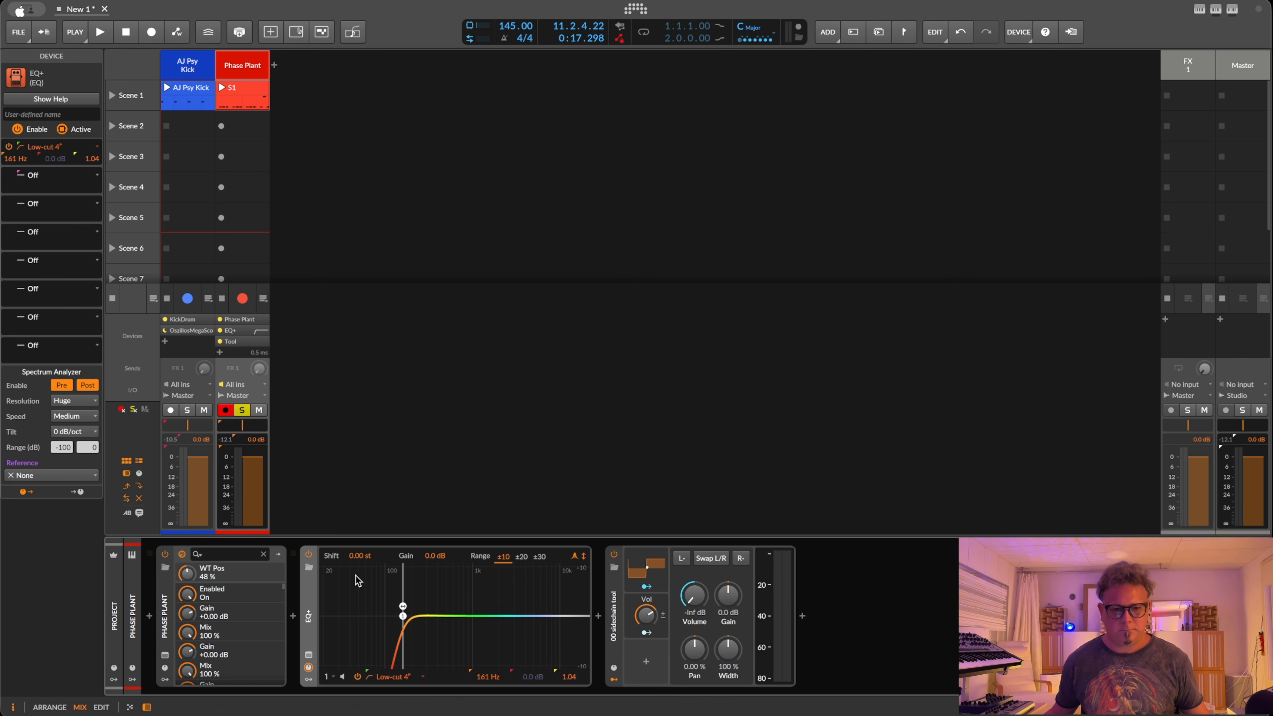
double_click(402, 609)
Play the soloed bass from the start to examine its spectrum in EQ+ and reset the track's peak meter.
key(space)
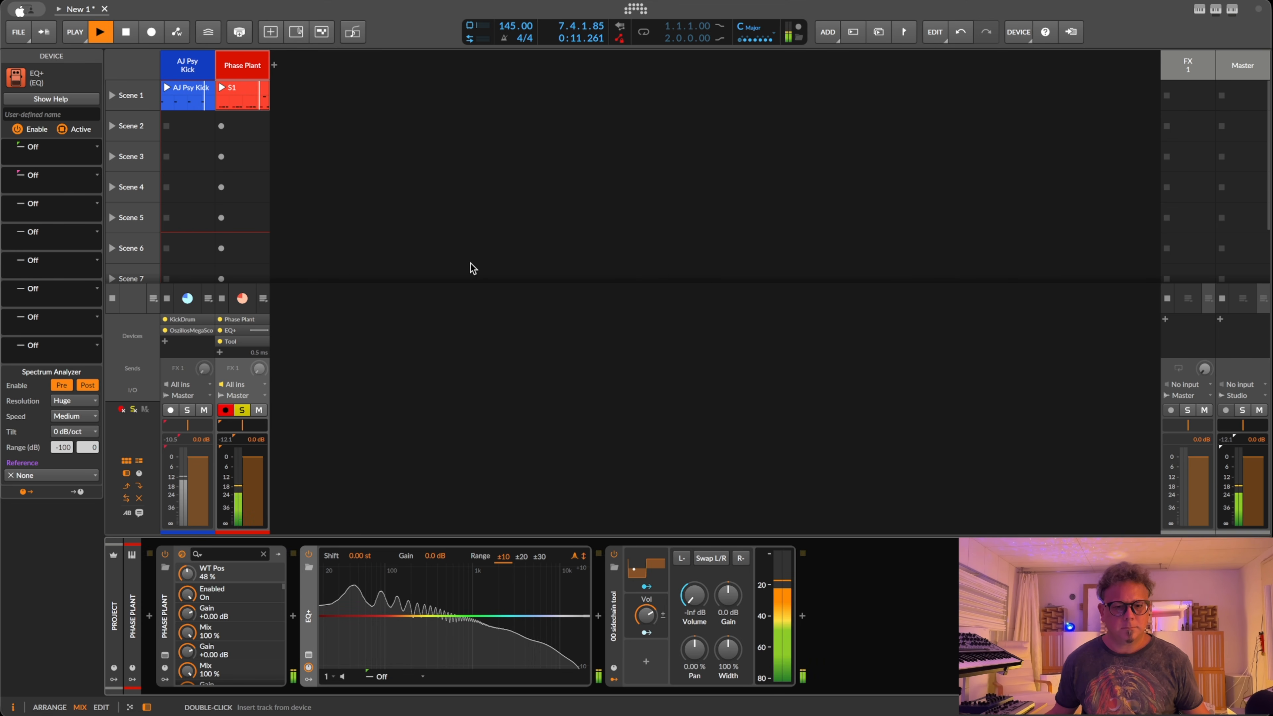
key(Home)
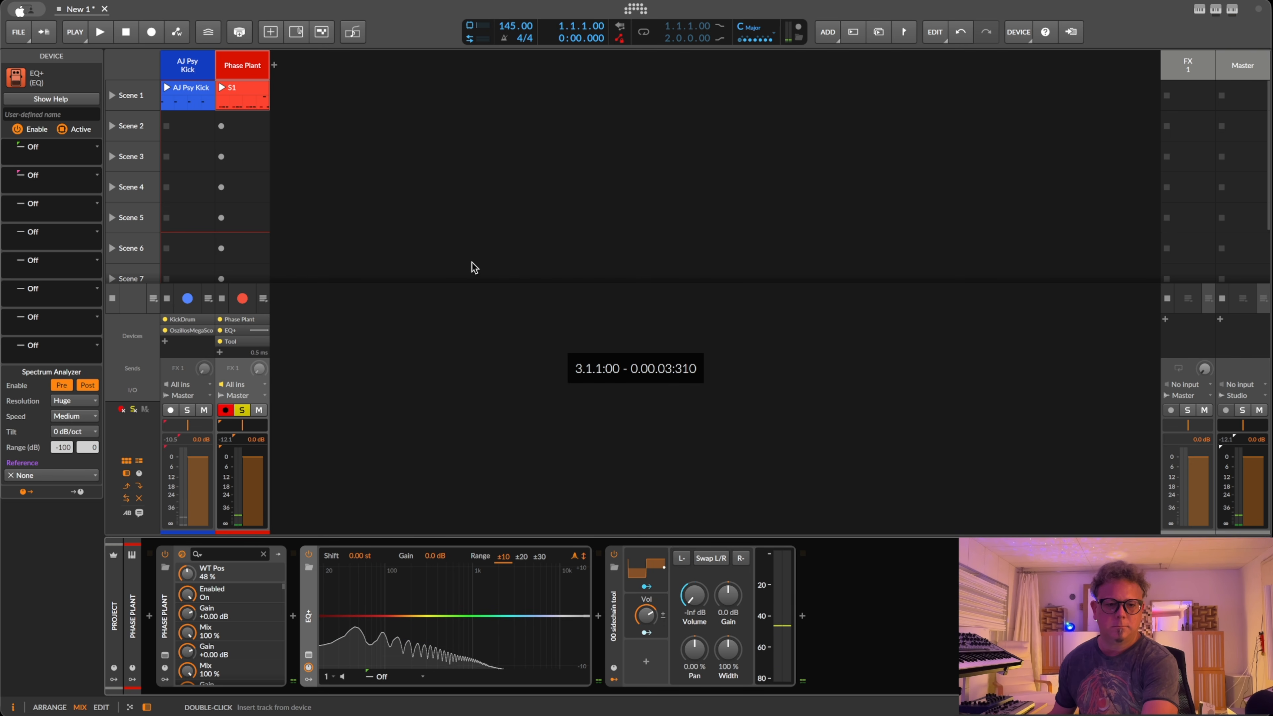
key(space)
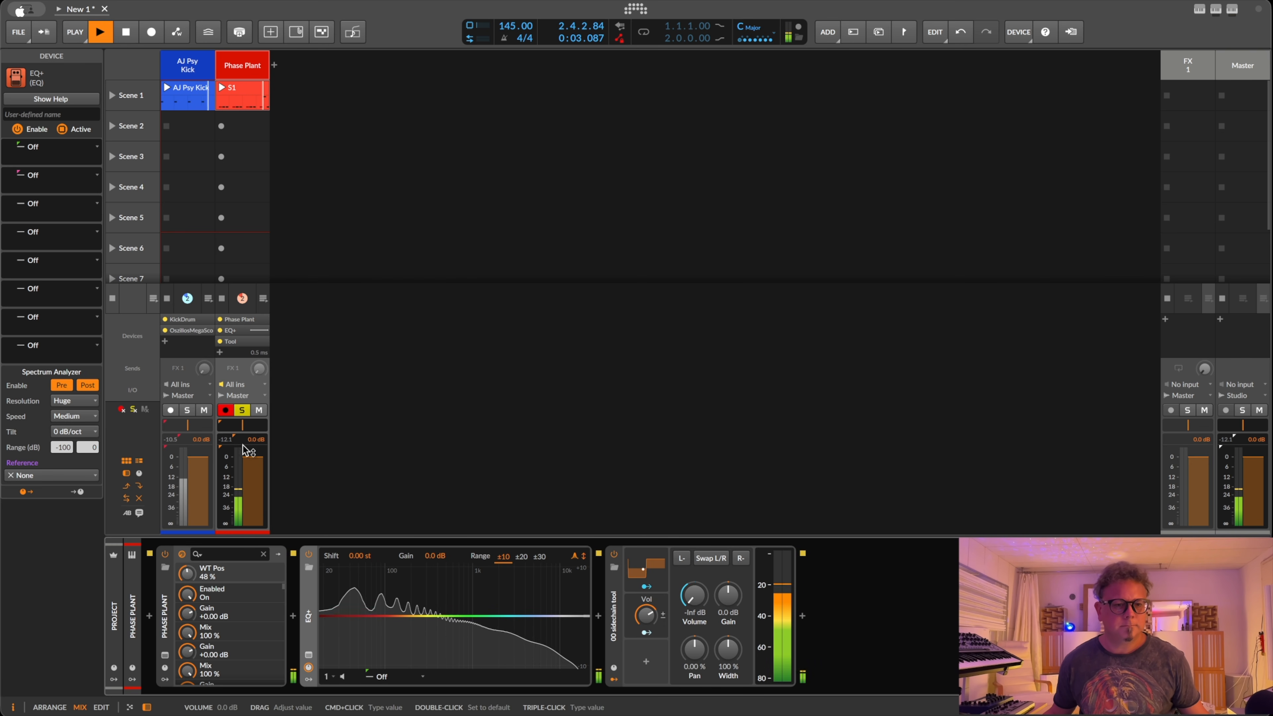
key(space)
click(227, 439)
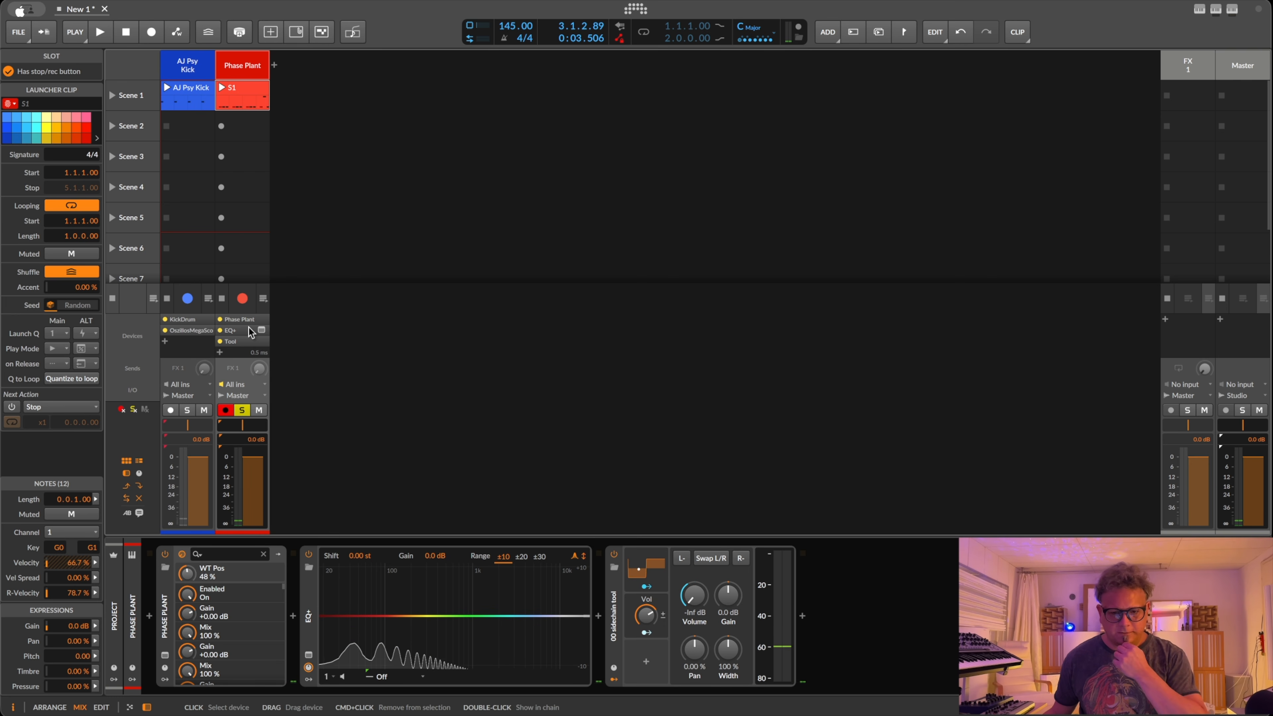
Unsolo the Phase Plant track, play it together with the kick and reopen the Phase Plant editor.
click(242, 411)
key(space)
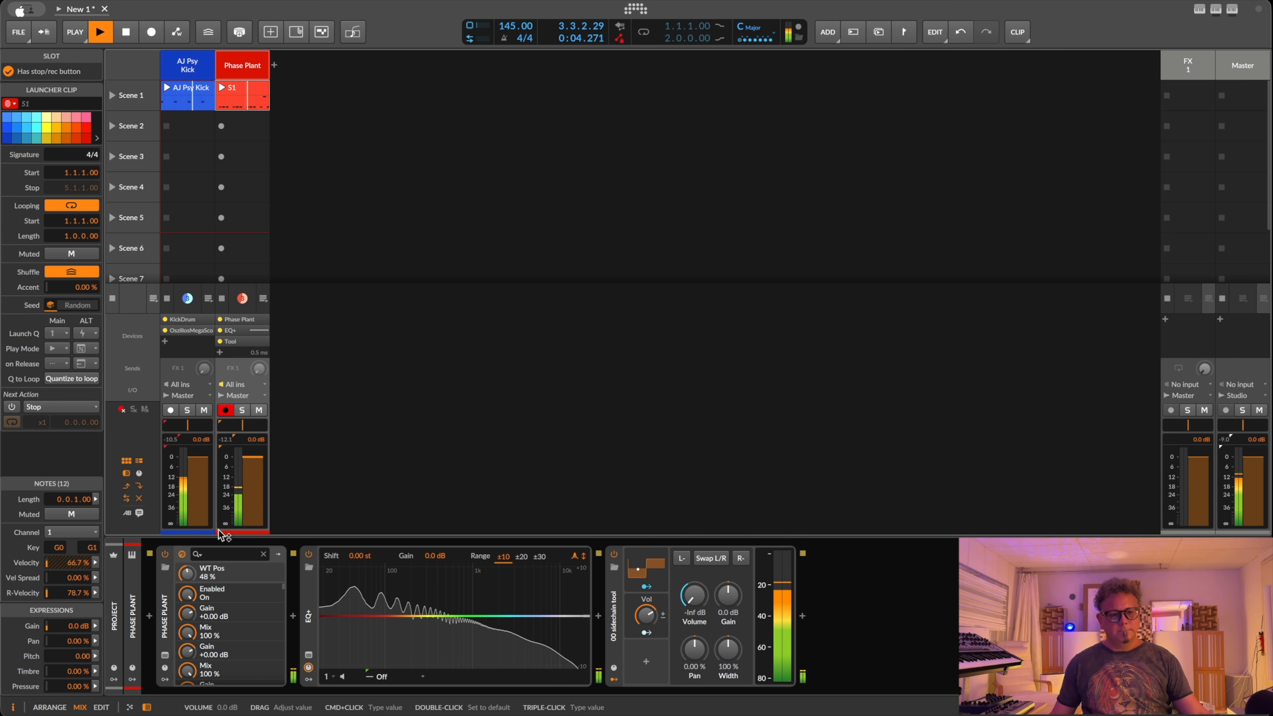
click(165, 654)
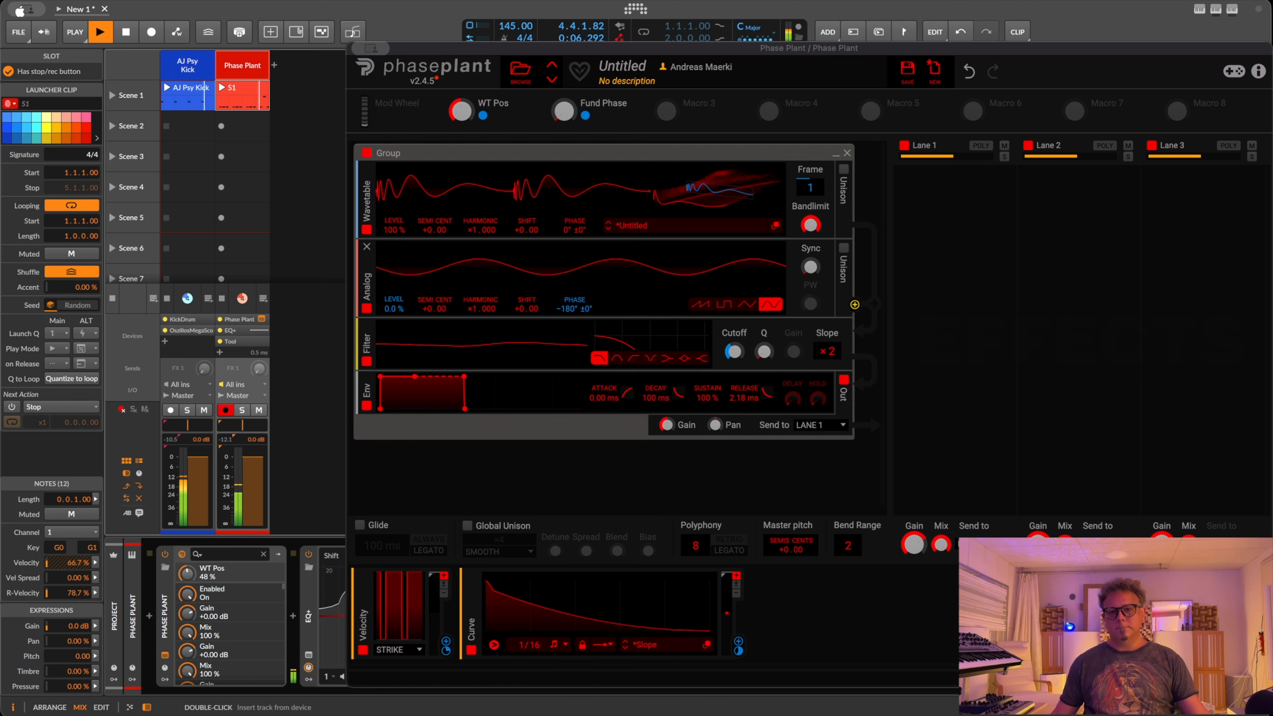
Rebend the Curve modulator's long second segment into a slightly straighter decay during playback, then close the Curve Editor.
click(576, 615)
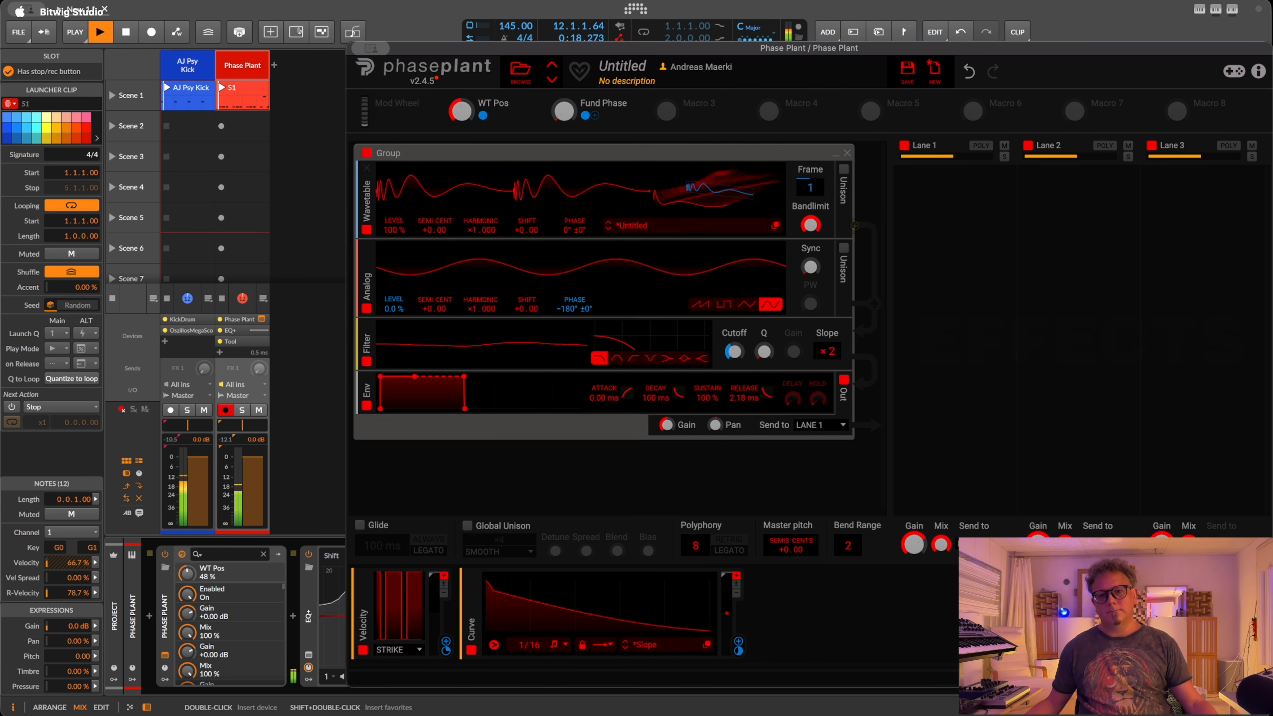
mouse_move(763, 352)
drag(764, 352, 763, 351)
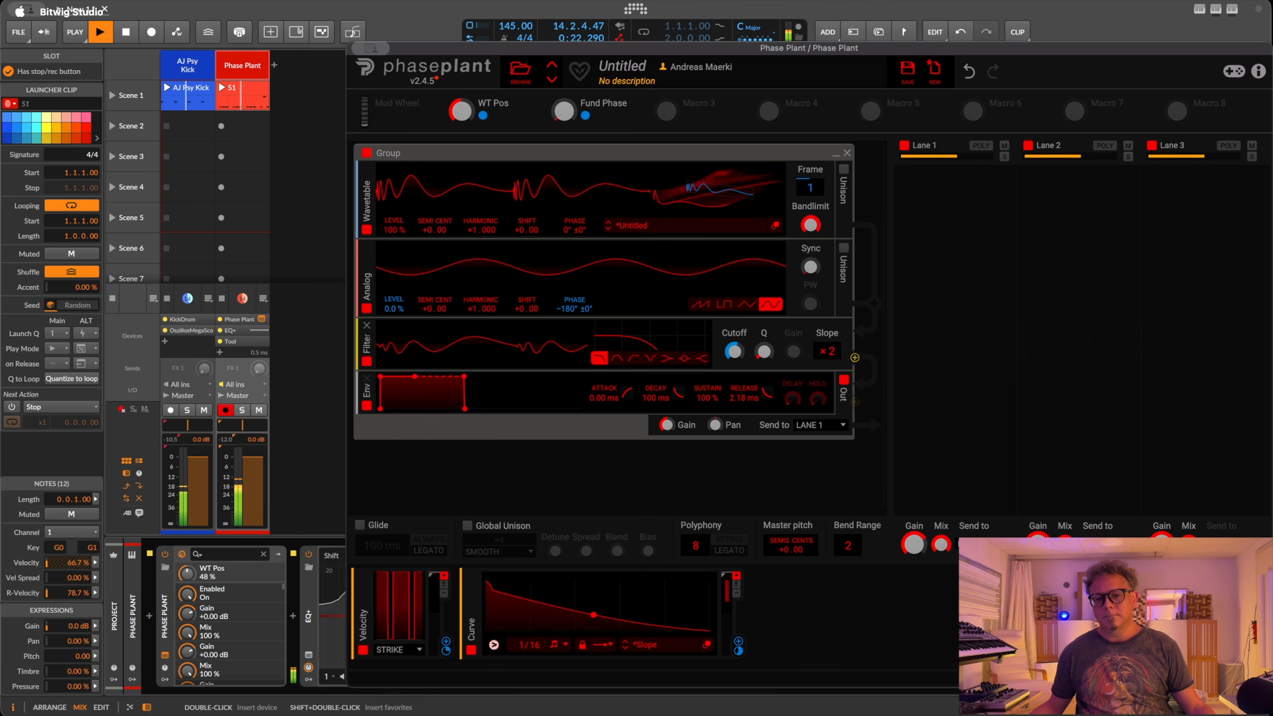
drag(597, 615, 597, 617)
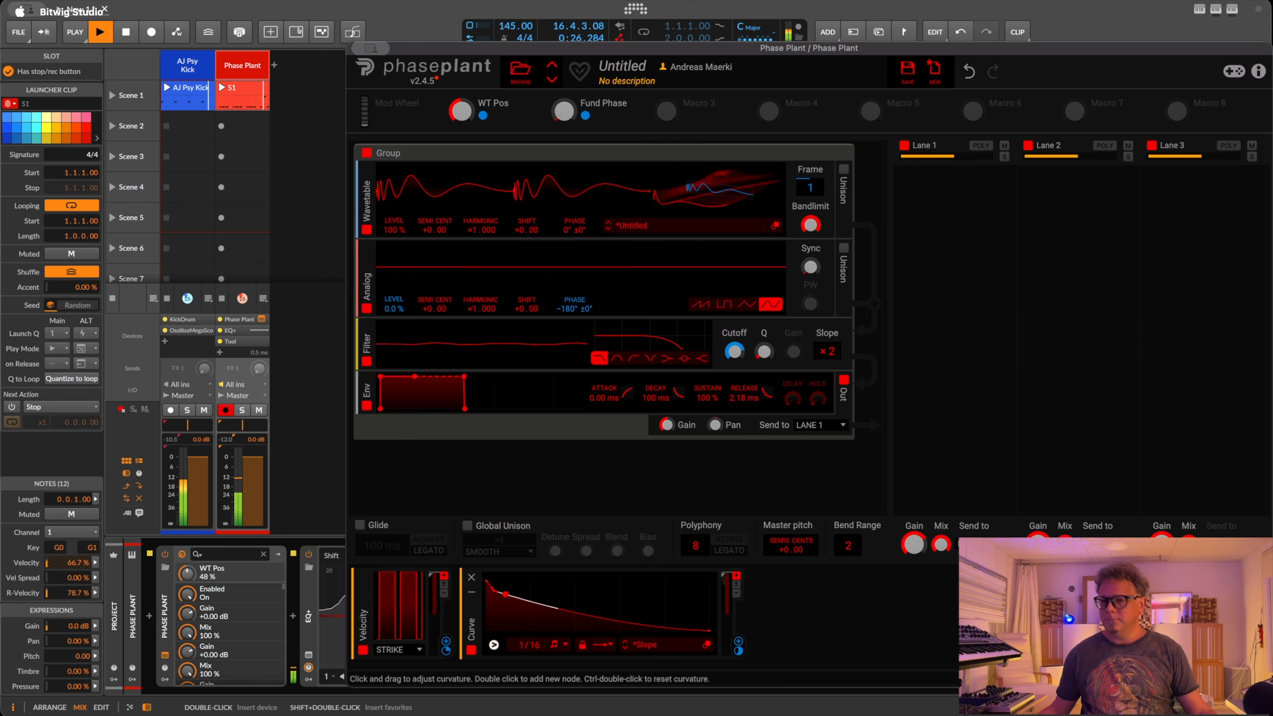
drag(692, 631, 692, 635)
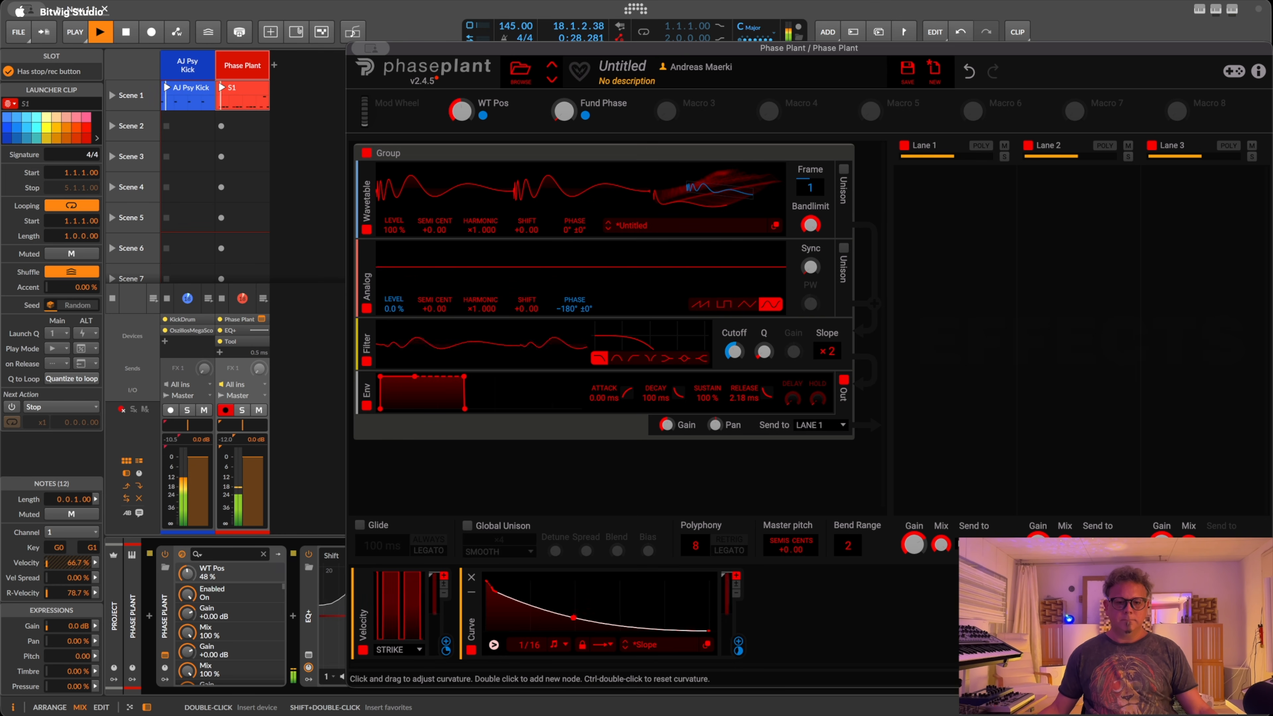
click(692, 635)
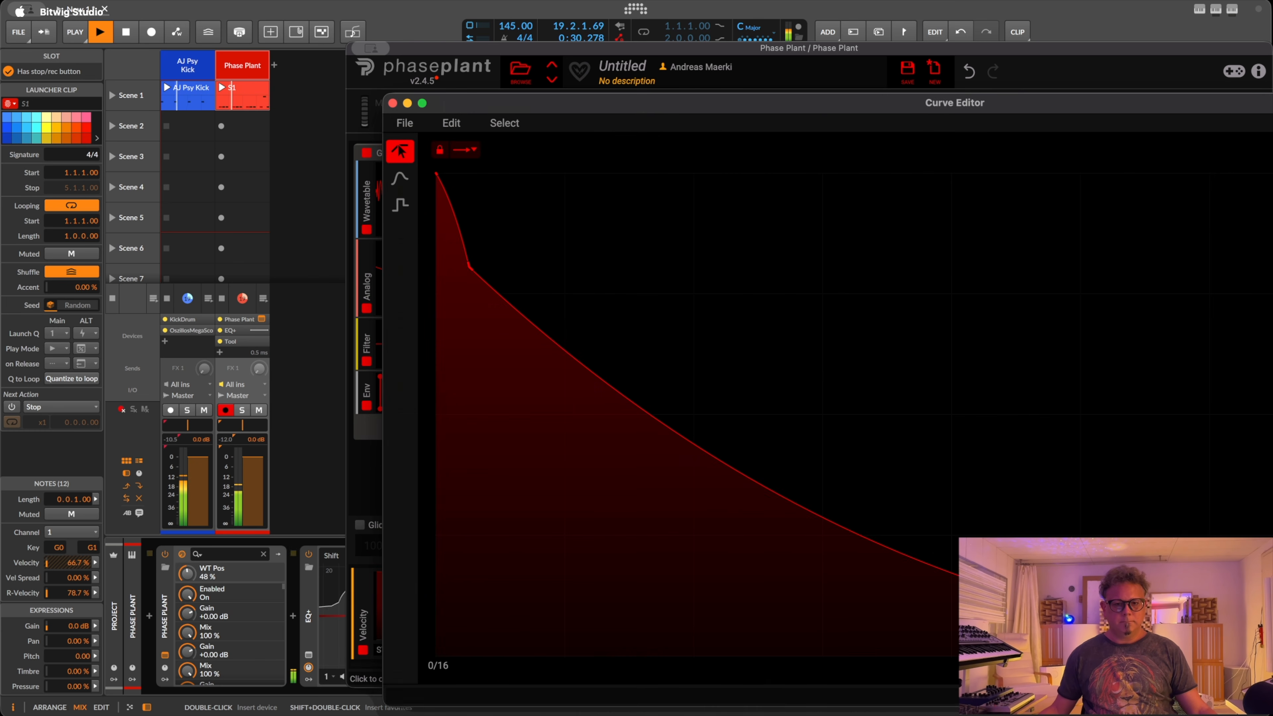
drag(702, 449, 702, 415)
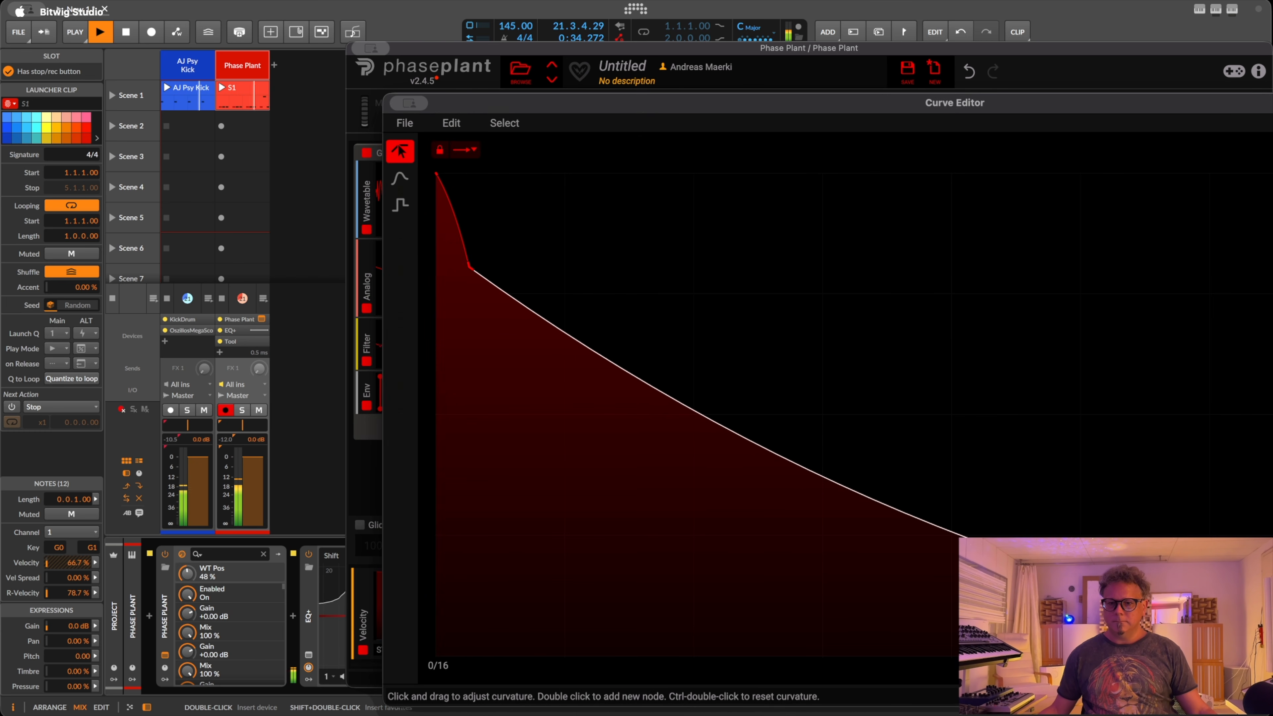
key(space)
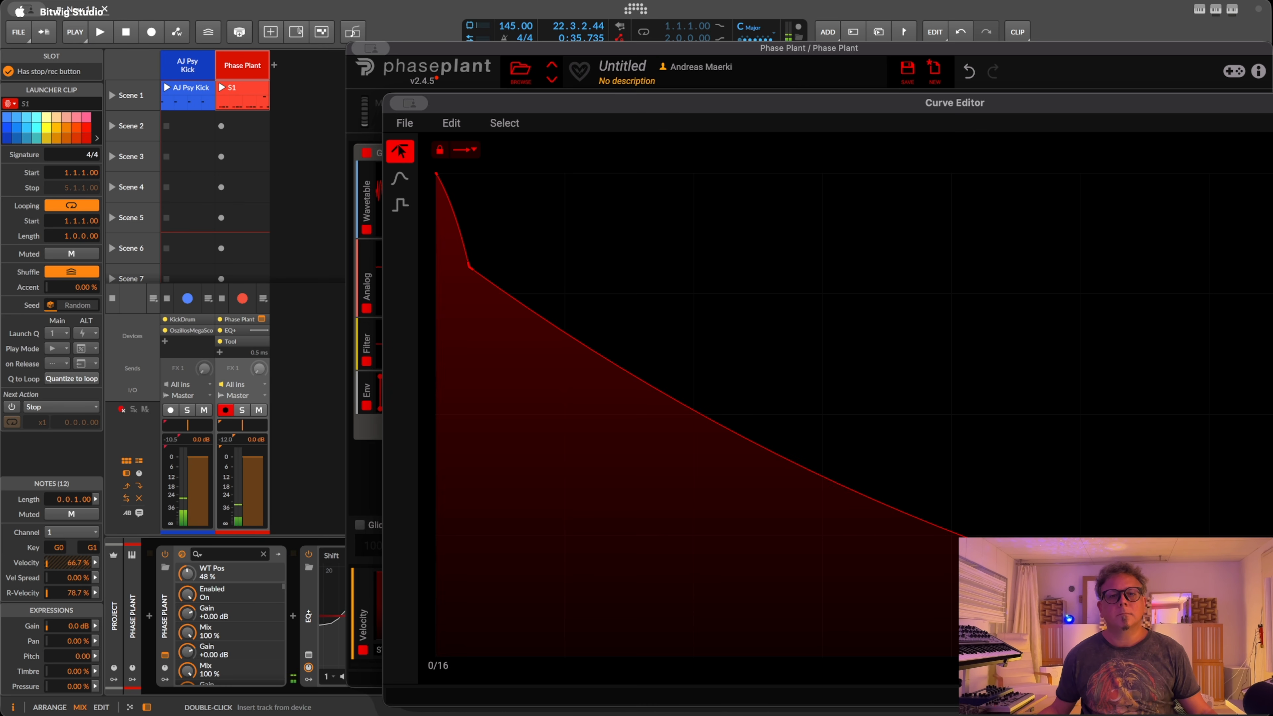
drag(472, 103, 228, 73)
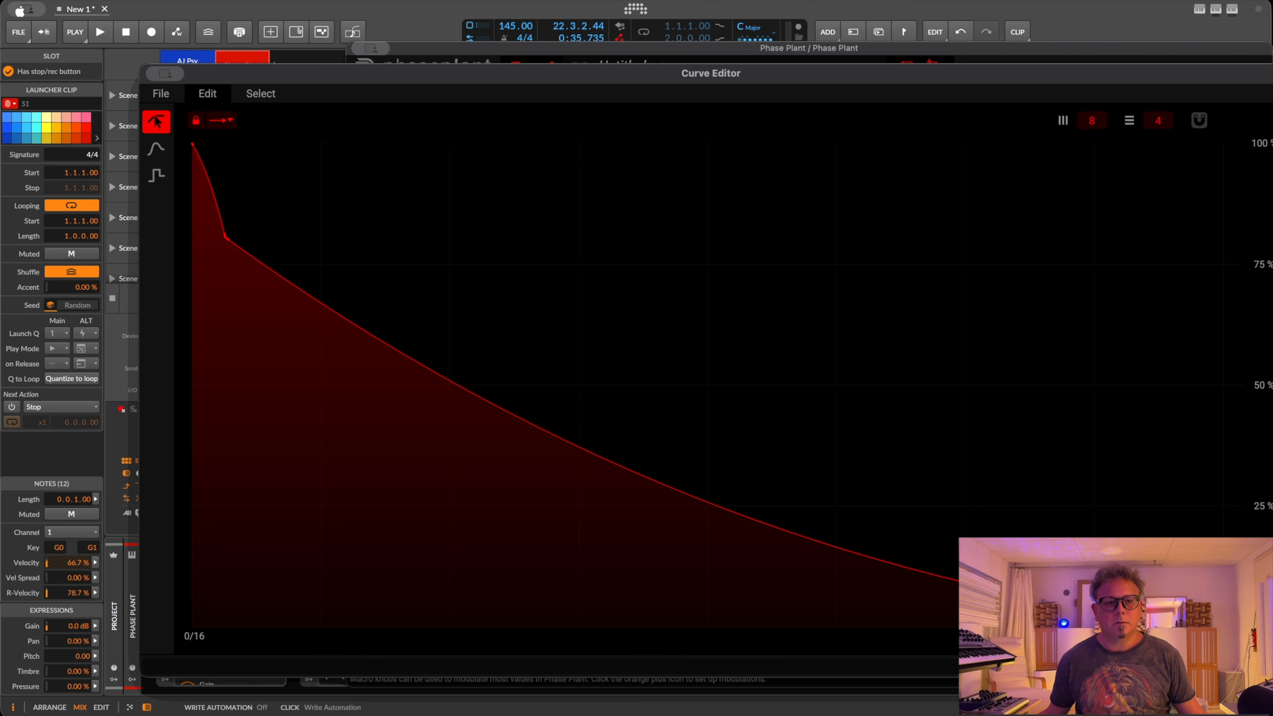
click(152, 73)
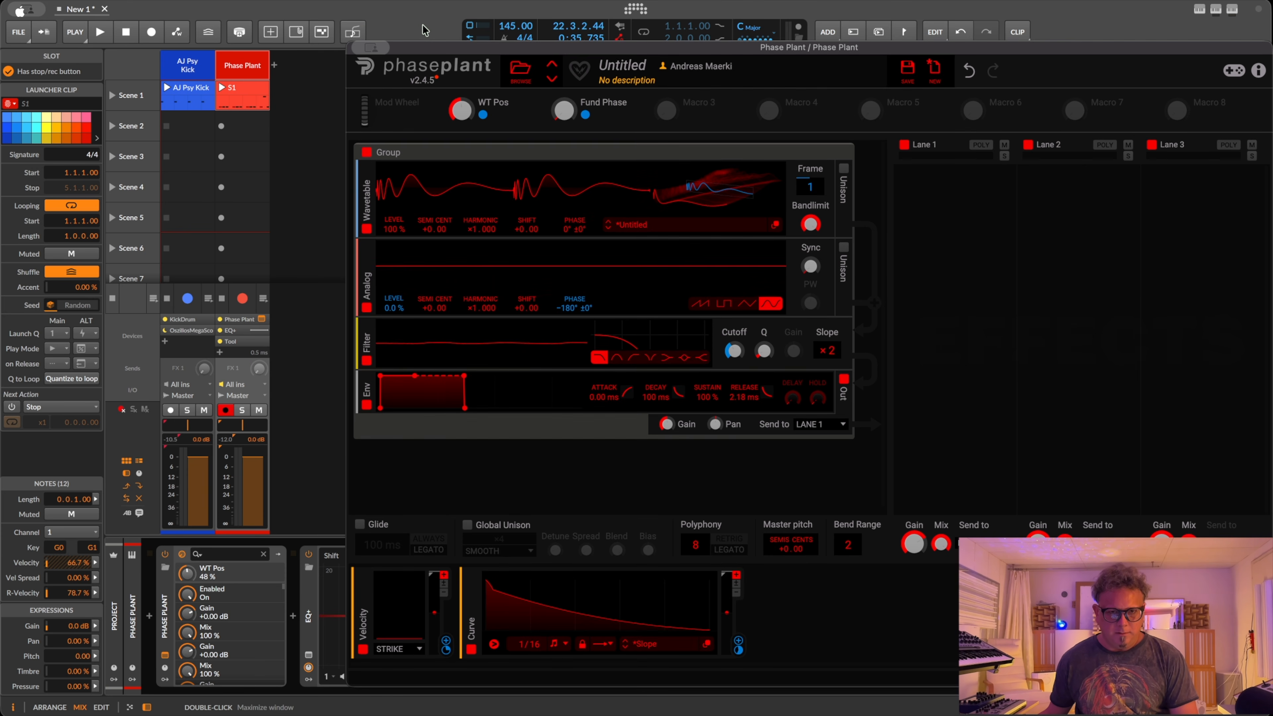
Close the Phase Plant editor and insert the Over distortion device between EQ+ and the sidechain Tool.
key(super+w)
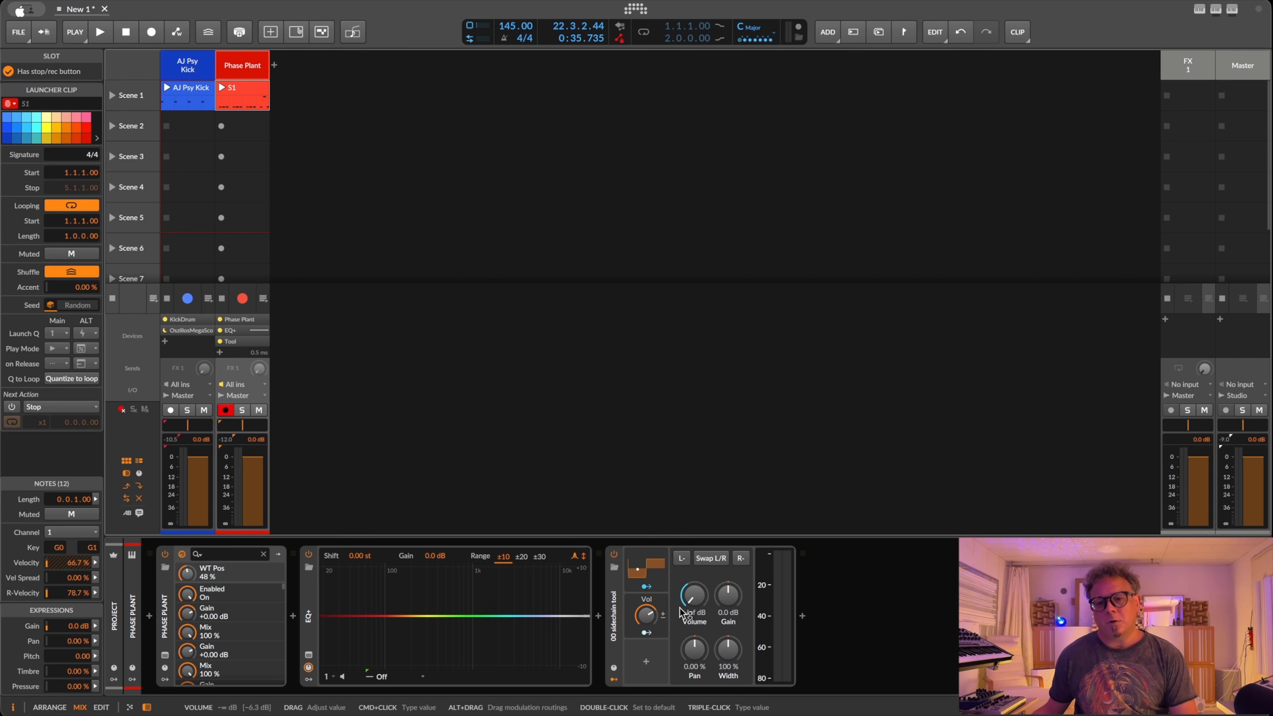
click(599, 617)
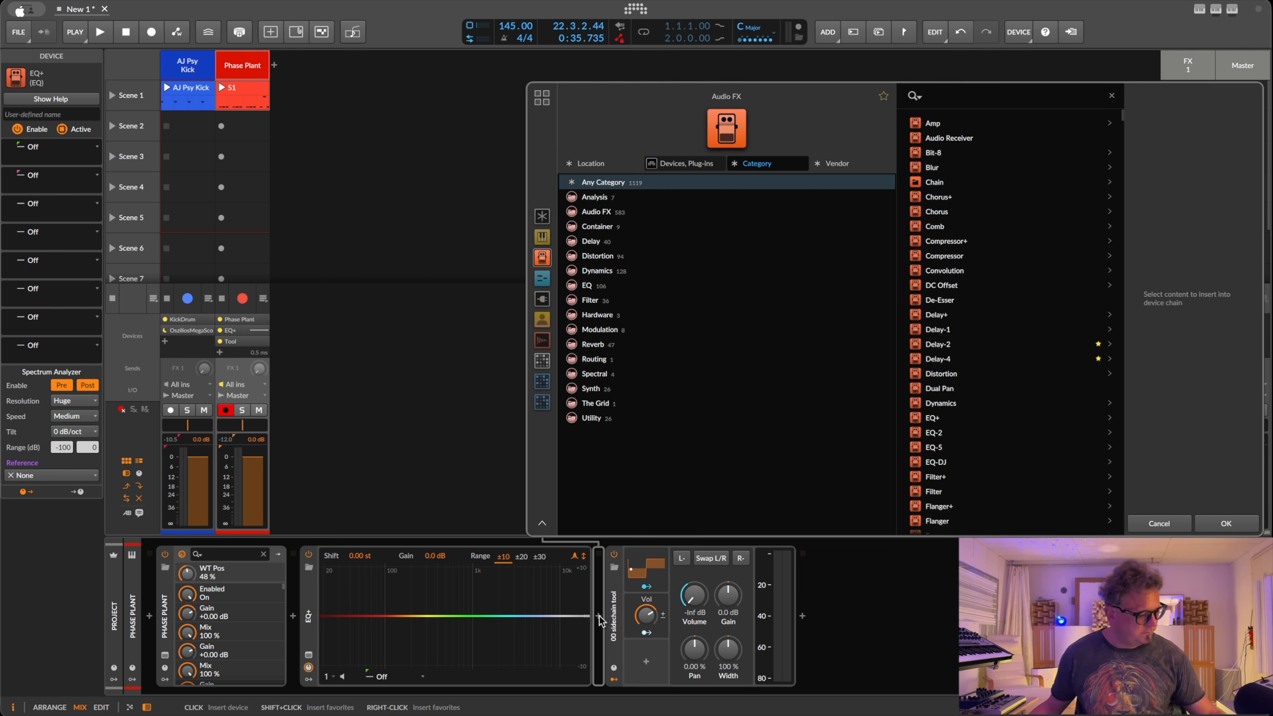
text(over)
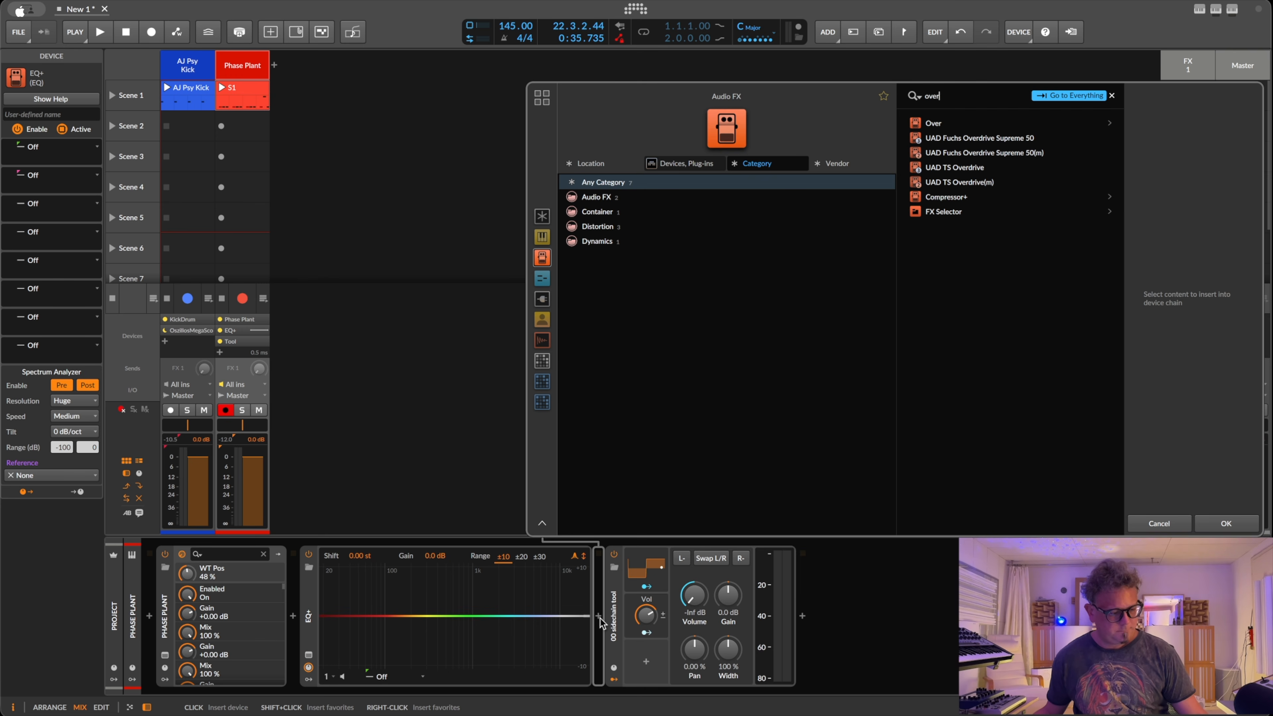
key(Down)
key(Return)
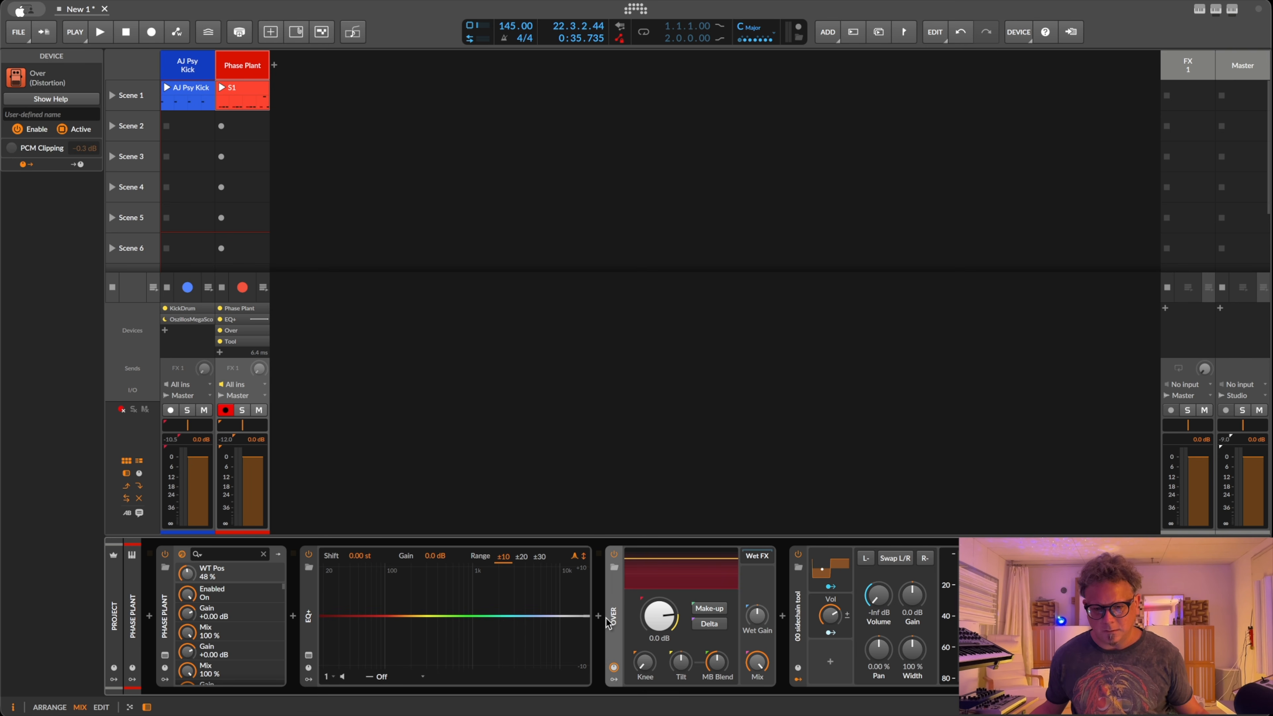
Solo the Phase Plant track and, during playback, set Over's threshold to -13.5 dB and its knee to 15.4 %.
click(617, 616)
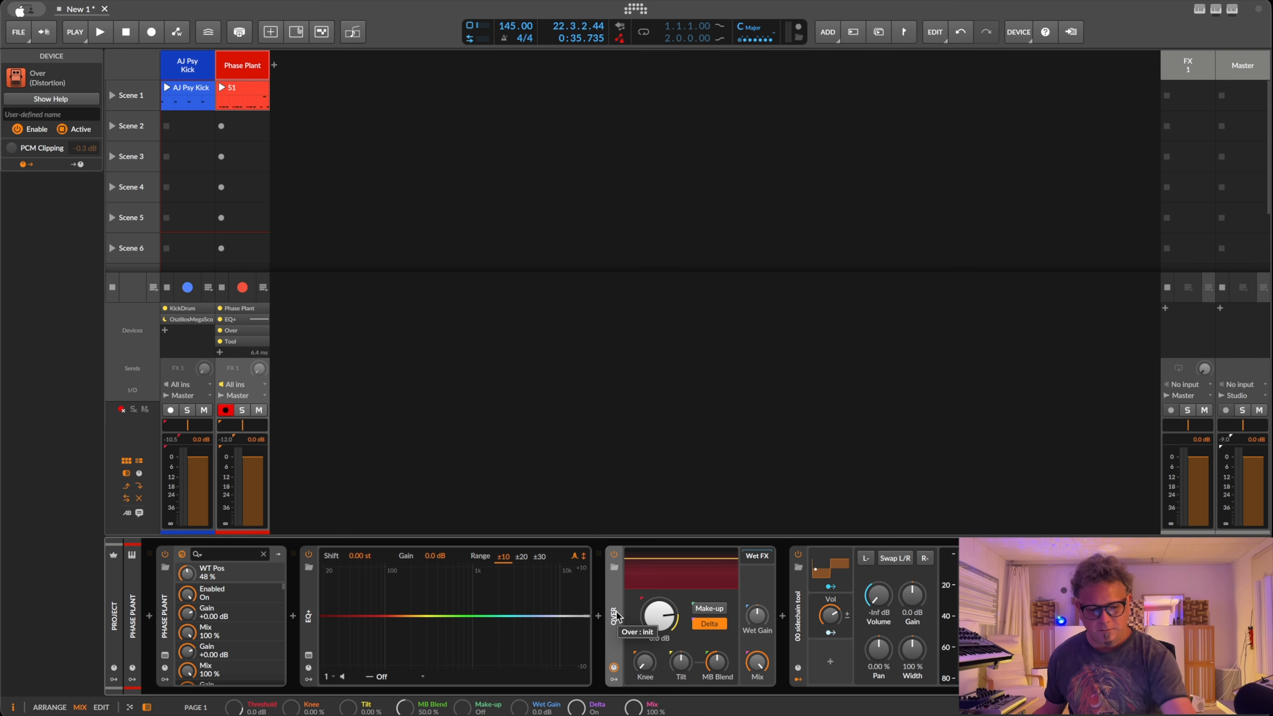
key(s)
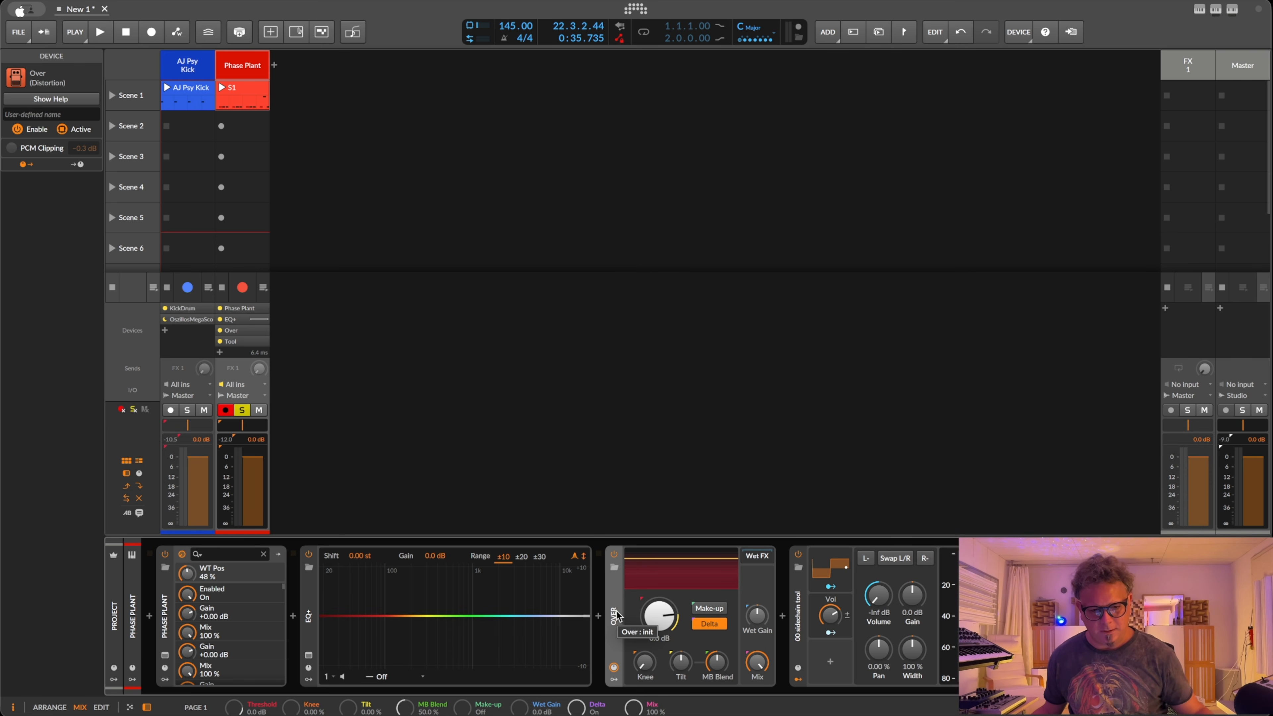
key(space)
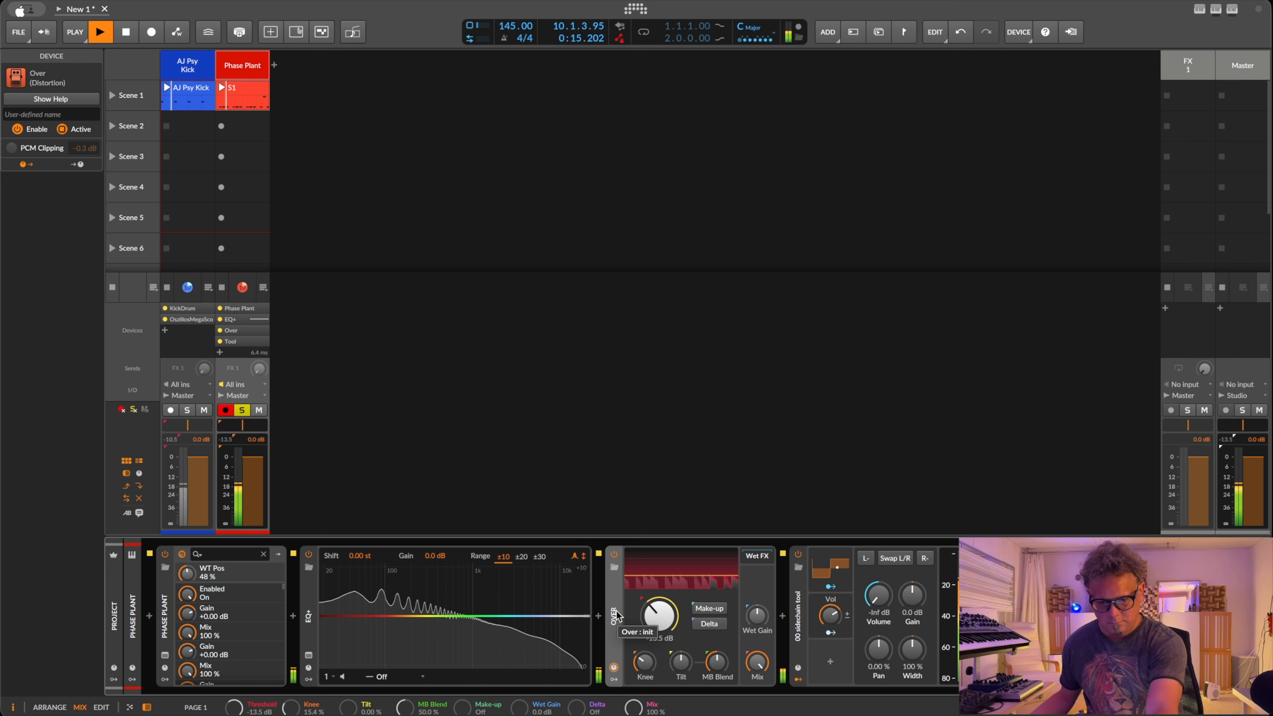
Bypass and re-enable Over during playback to compare the clipped and unclipped bass, then stop playback.
click(613, 554)
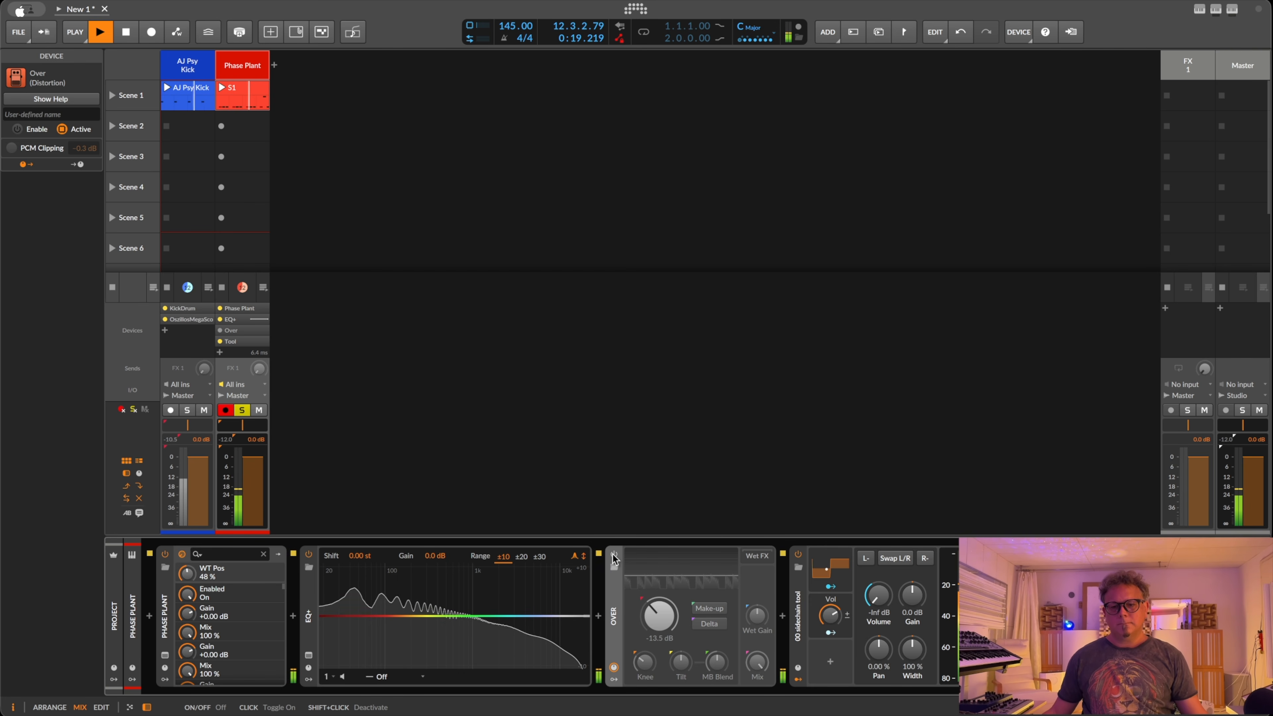
click(613, 555)
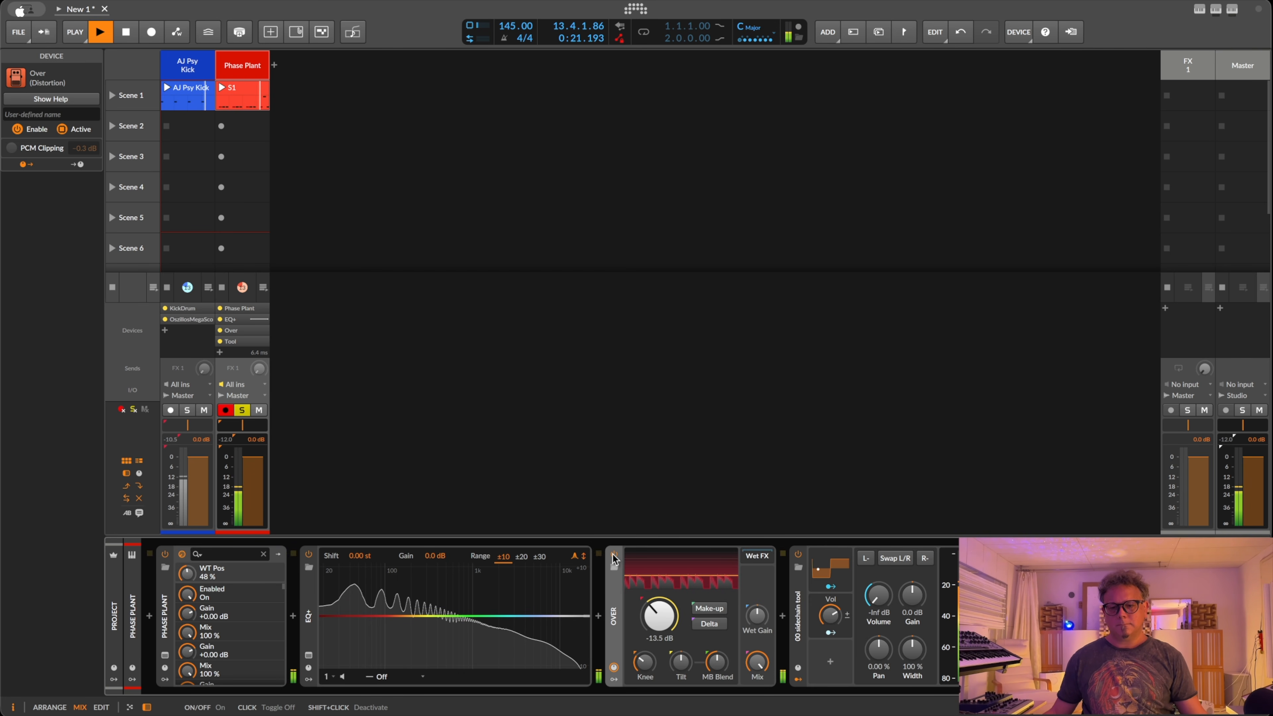
key(space)
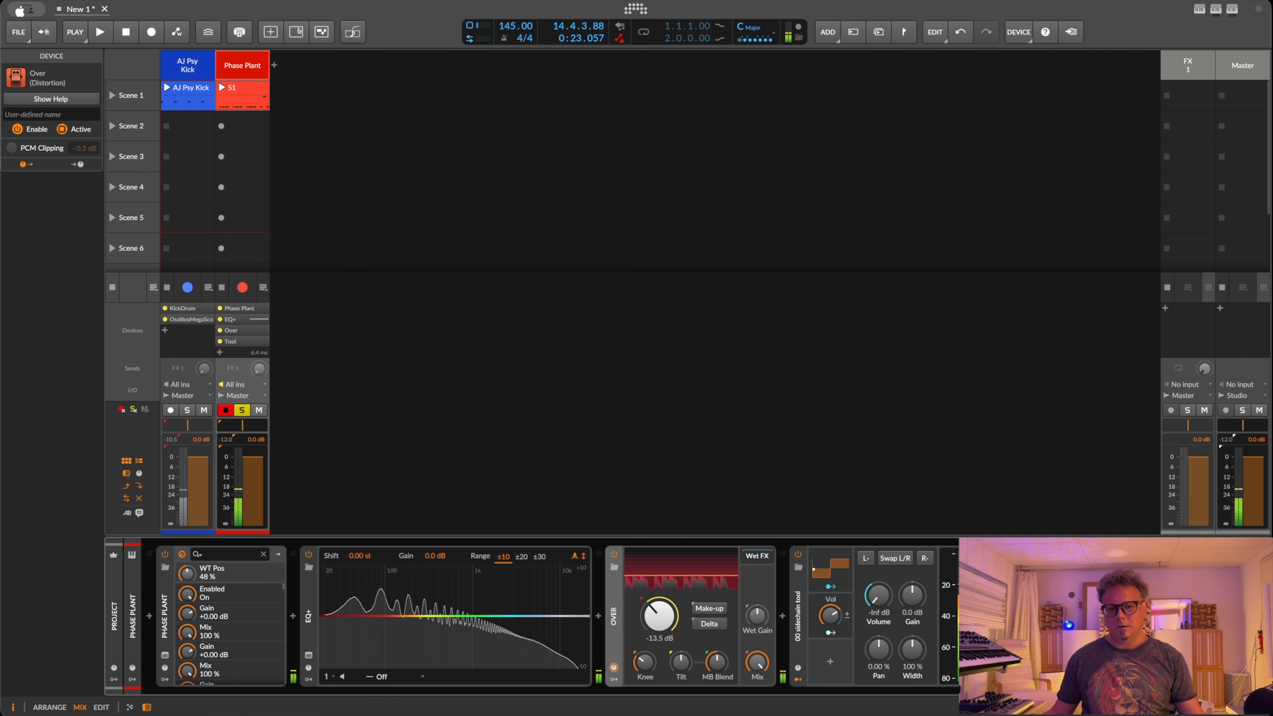
Replay the soloed bass to check its peak level, then unsolo the track and play it together with the kick.
click(551, 463)
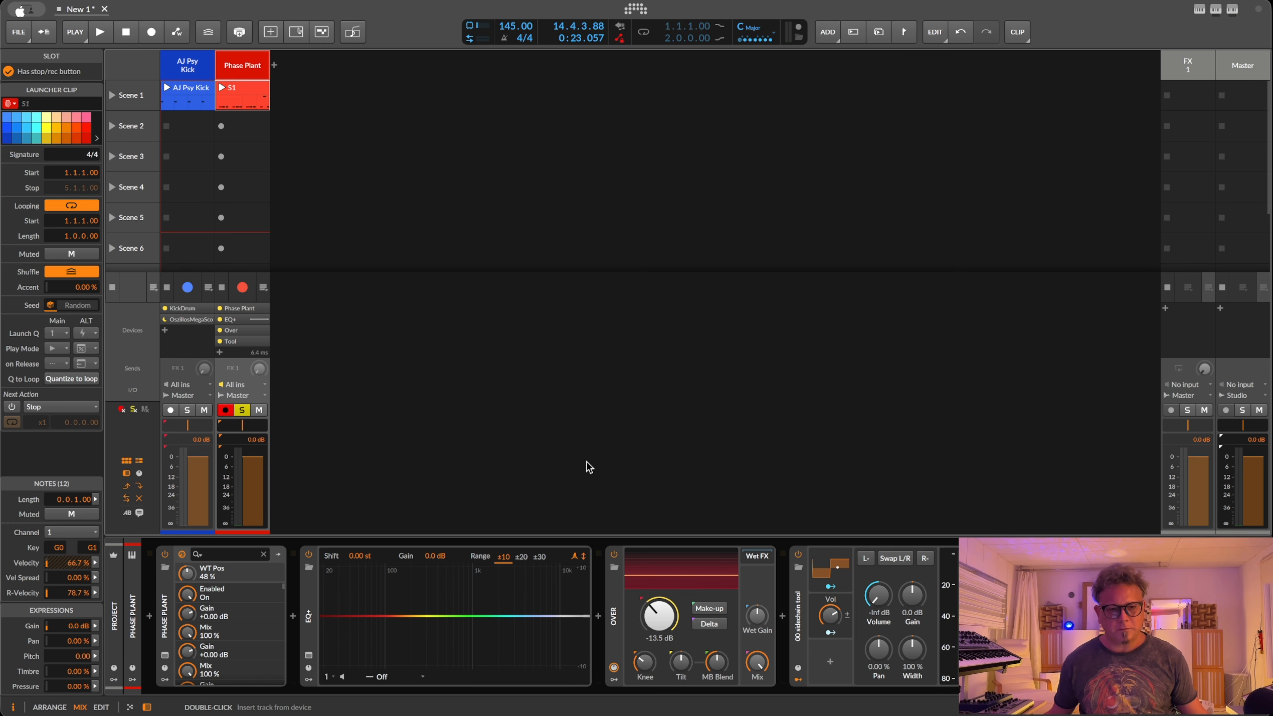
key(space)
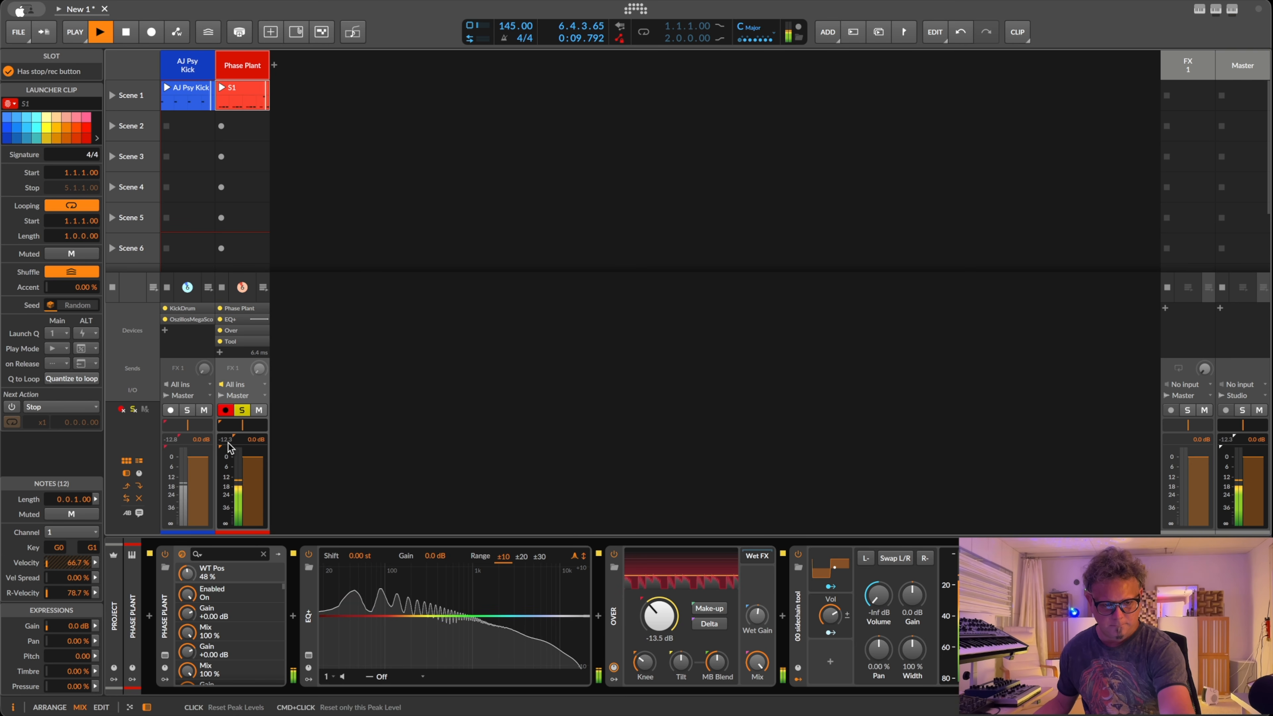
key(space)
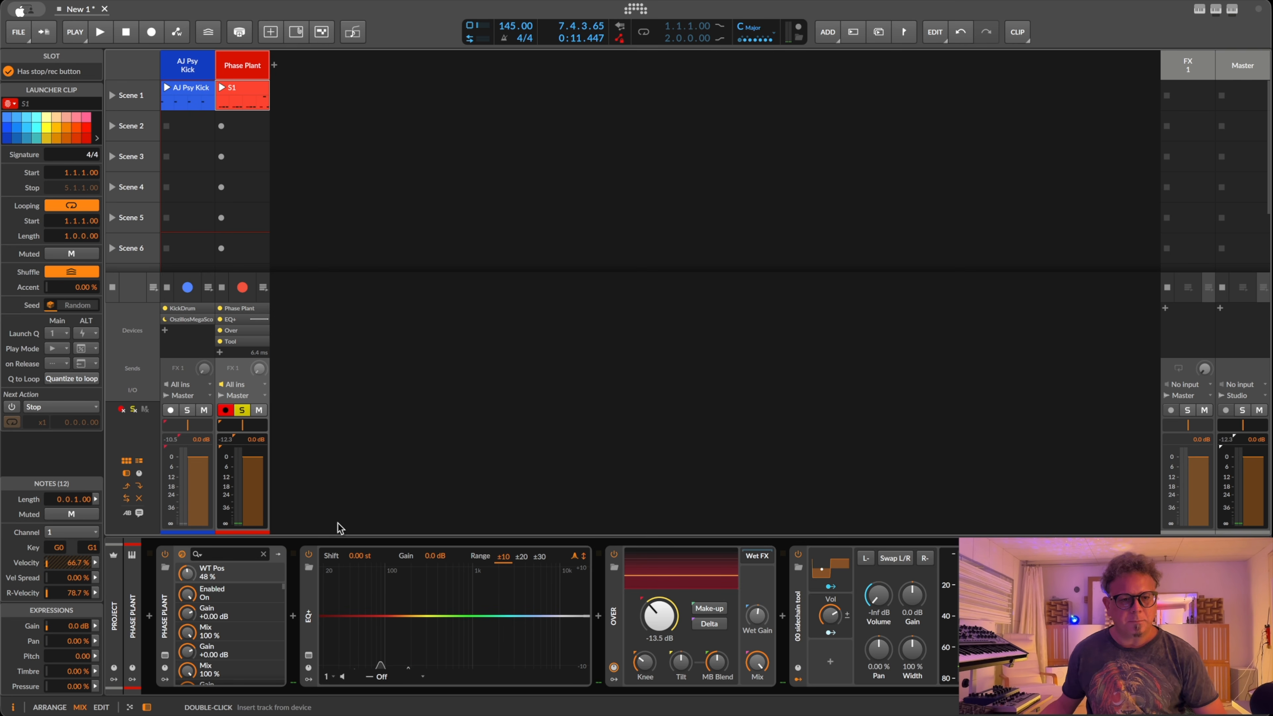
click(242, 411)
key(space)
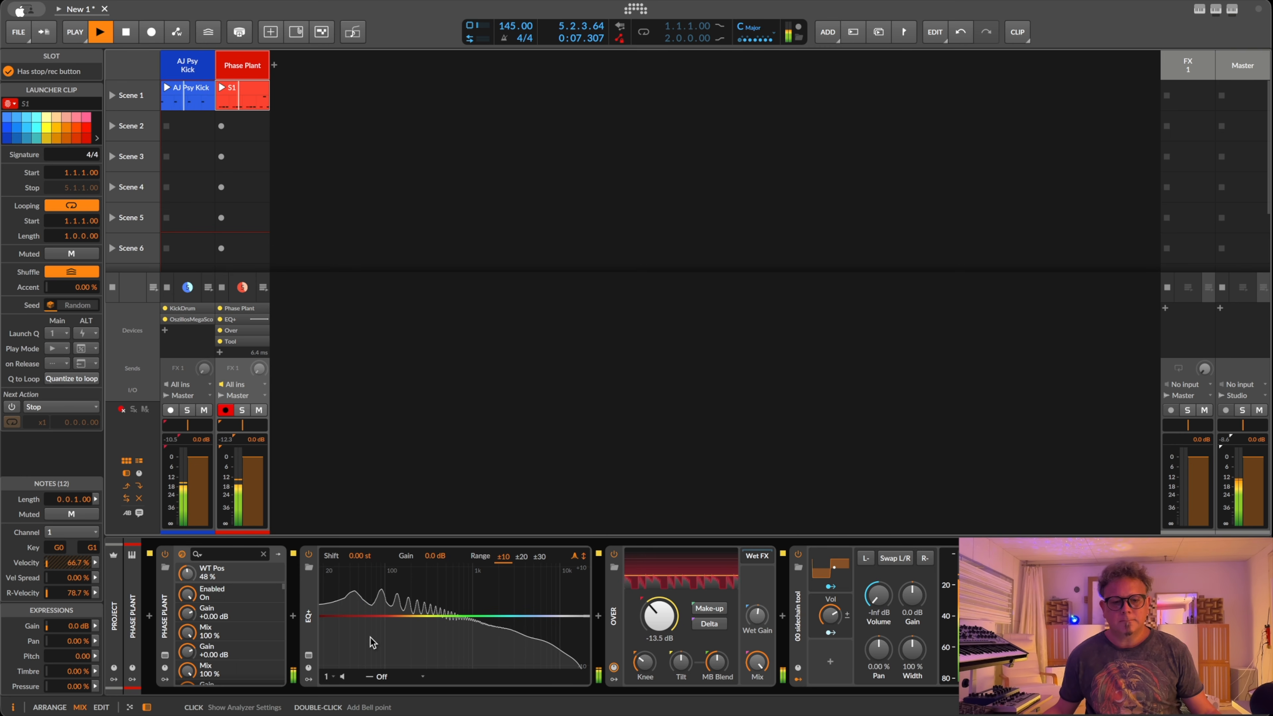
Add a narrow bell cut to EQ+ at about 139 Hz, -2.1 dB, with a Q of 4.29.
key(space)
double_click(400, 626)
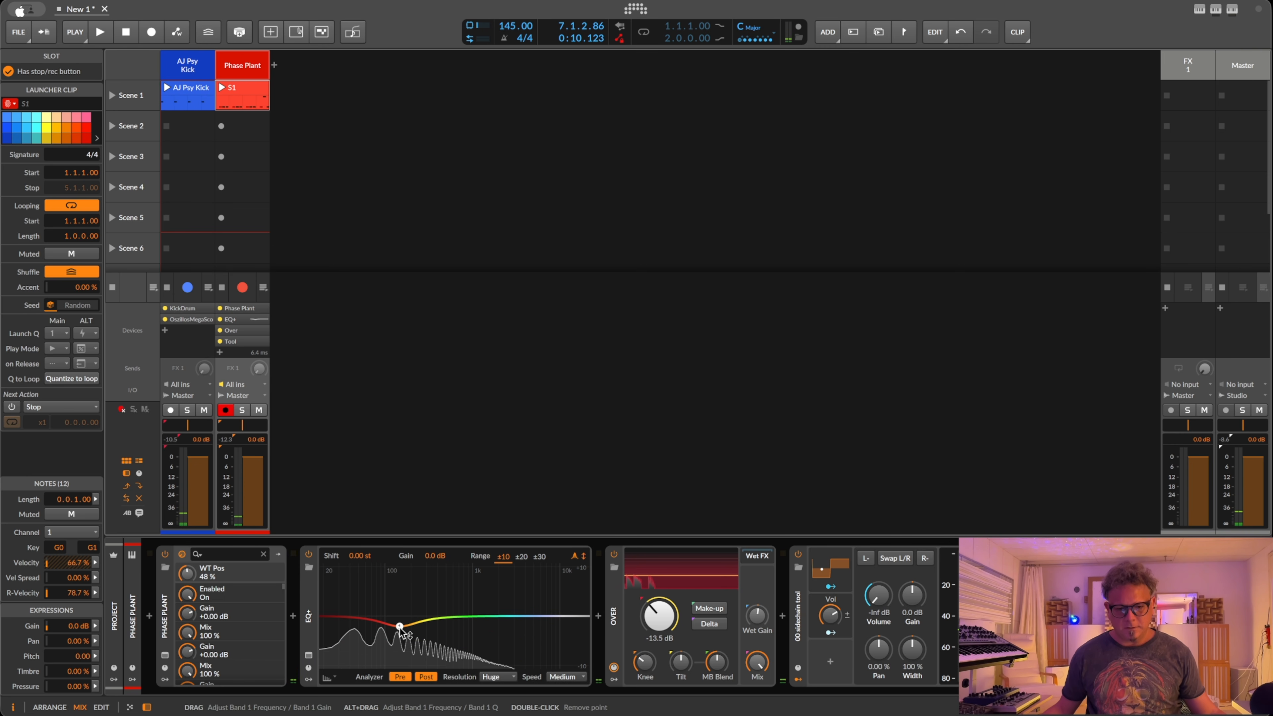
drag(399, 586, 397, 573)
key(space)
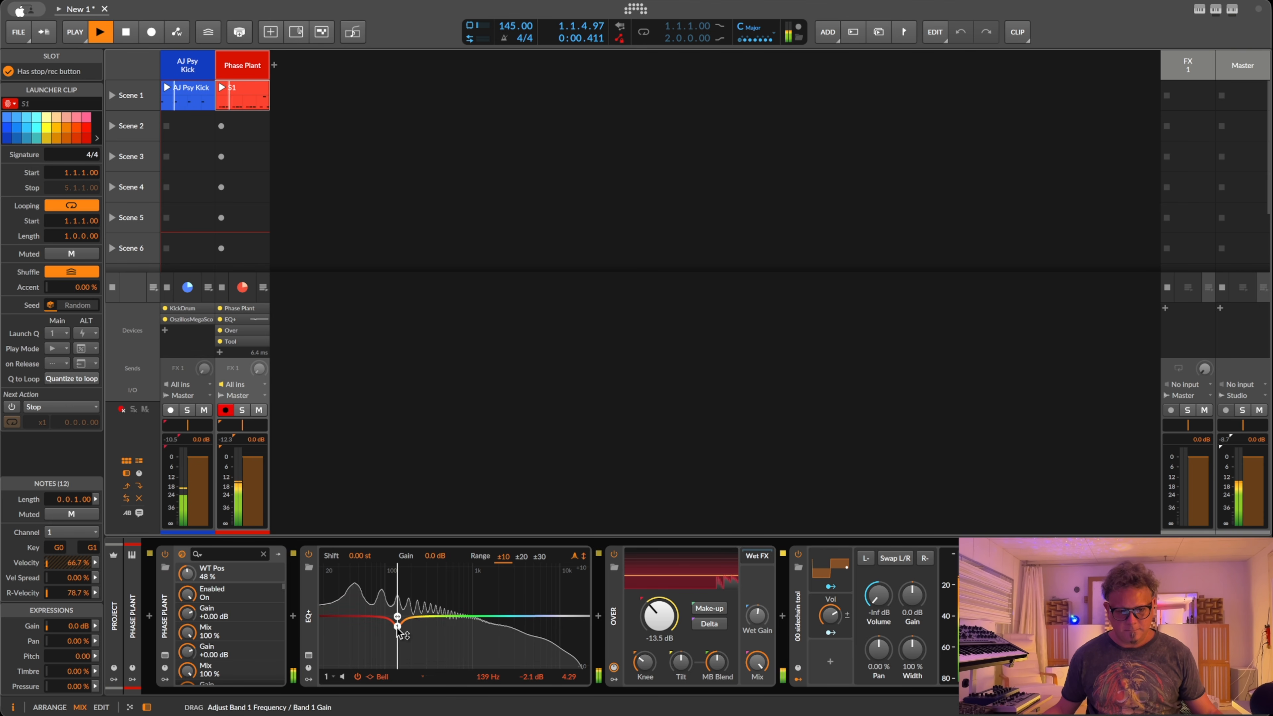
Add two more bell cuts to EQ+, one in the low mids and one at about 1.01 kHz and -3.5 dB.
drag(396, 626, 472, 634)
key(space)
double_click(439, 622)
key(space)
double_click(472, 627)
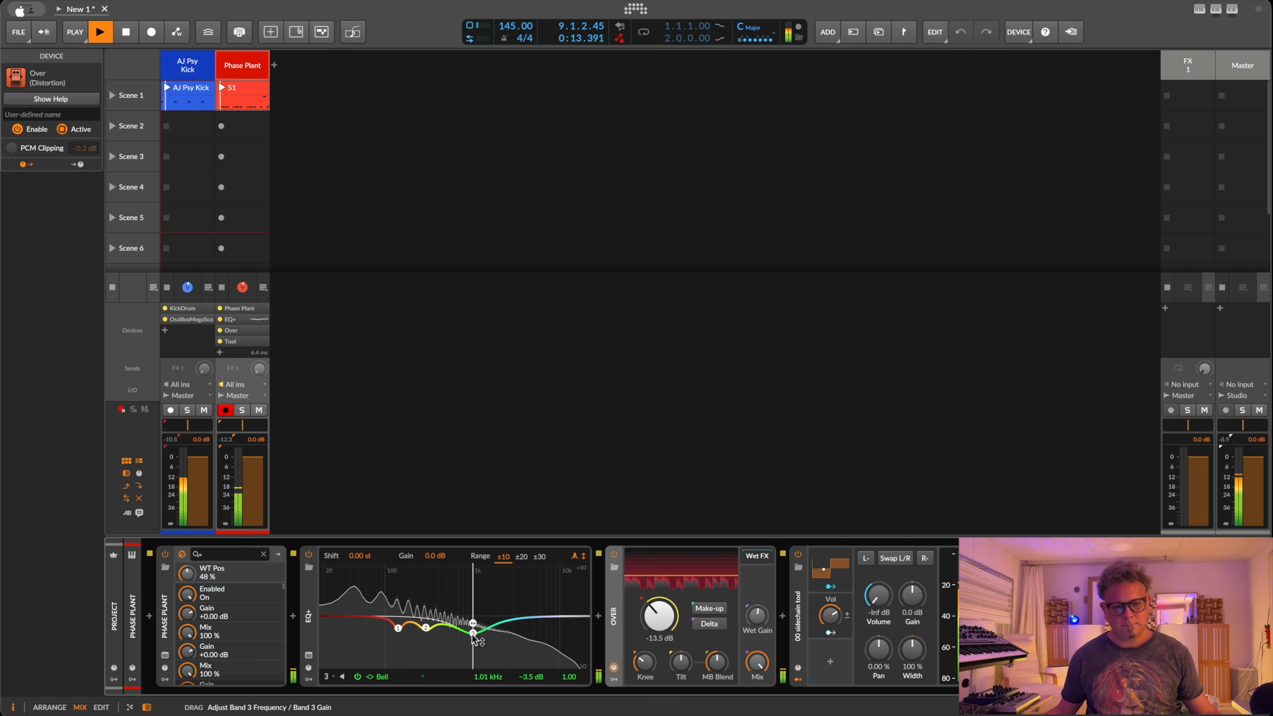
Add a high-cut band to EQ+ and refine the two upper bell cuts to 1.05 kHz at -2.8 dB and 294 Hz at -2.4 dB.
click(584, 630)
drag(584, 630, 474, 609)
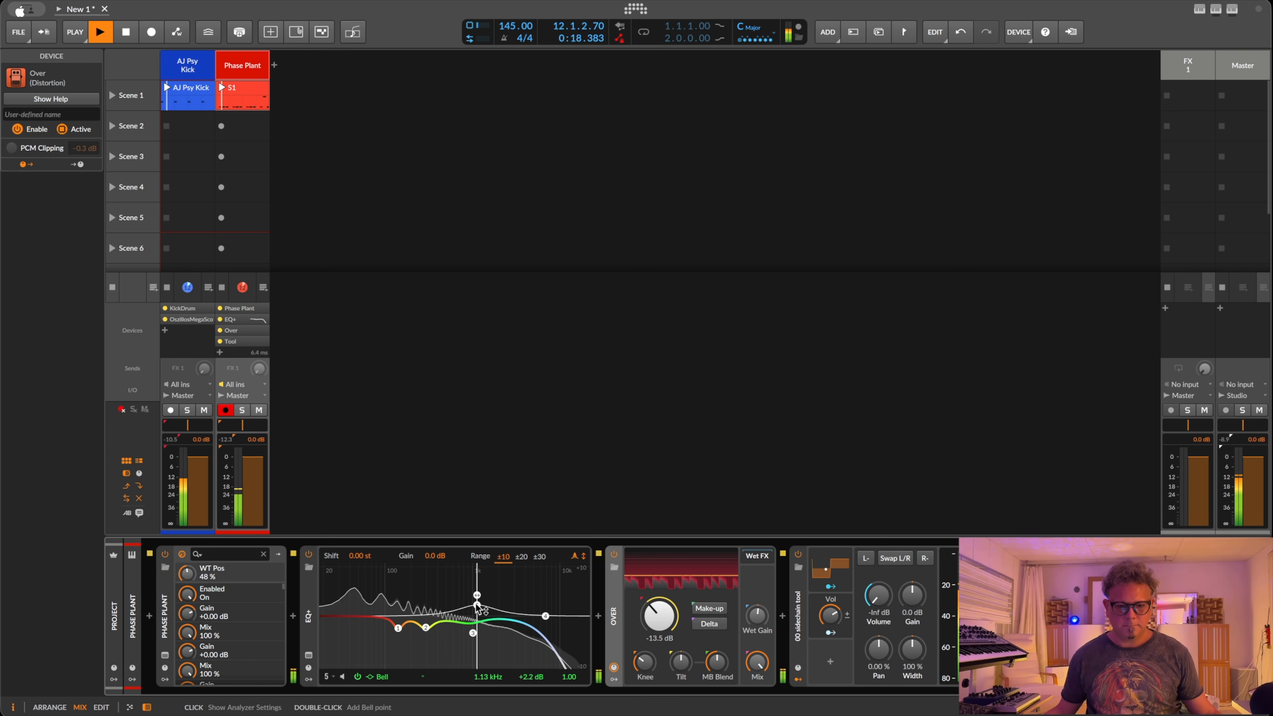
double_click(475, 609)
click(473, 633)
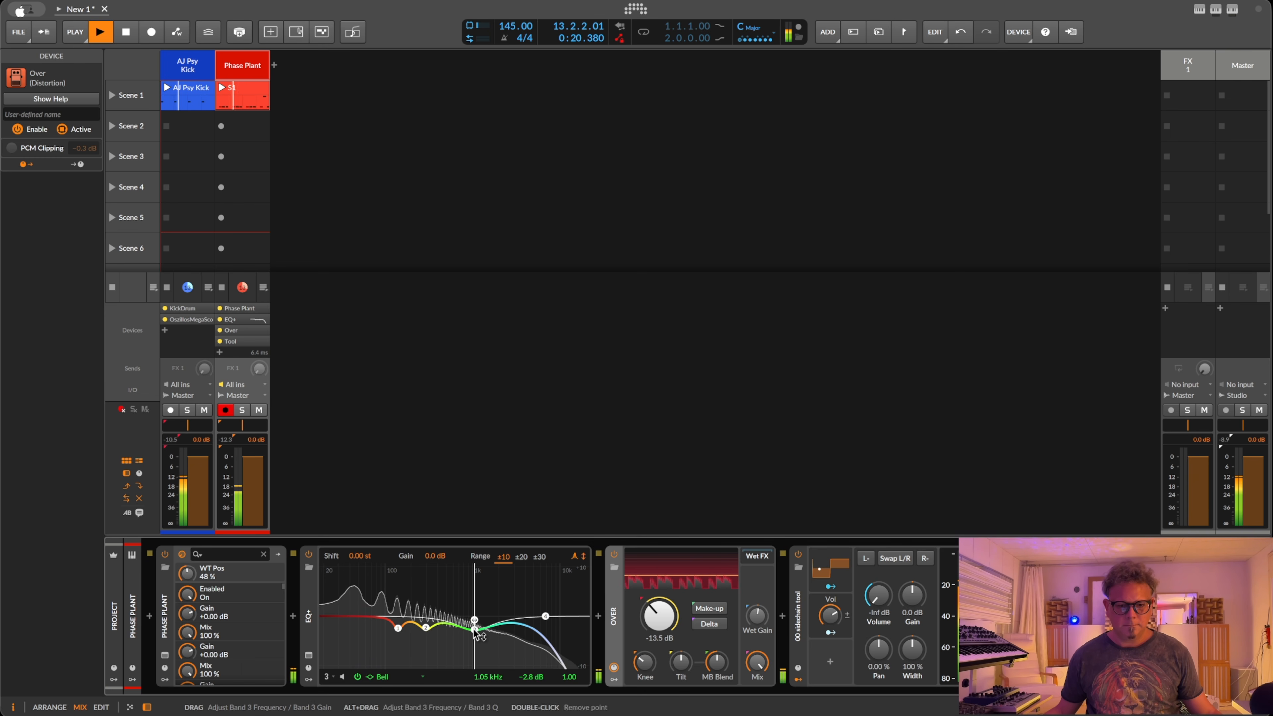
click(426, 629)
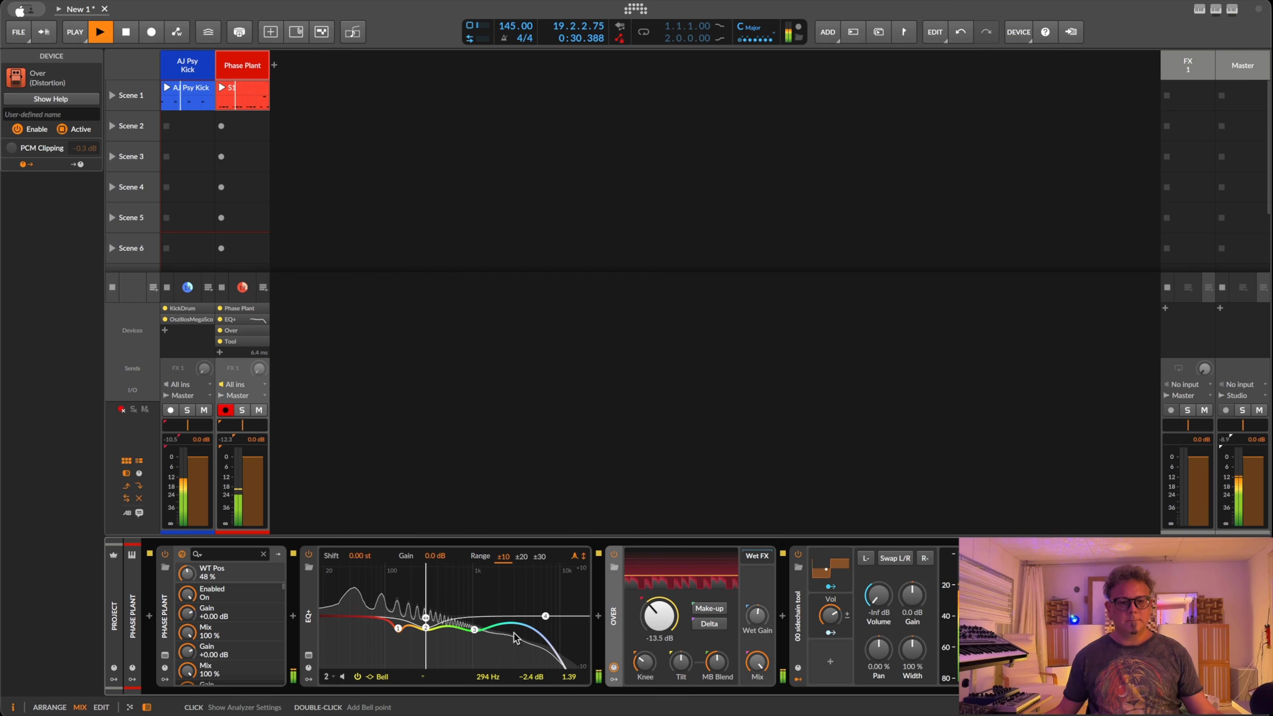
Bypass and re-enable EQ+ to compare the sound, then try the sidechain Tool's Vol control at 61.3 % and undo it.
click(309, 554)
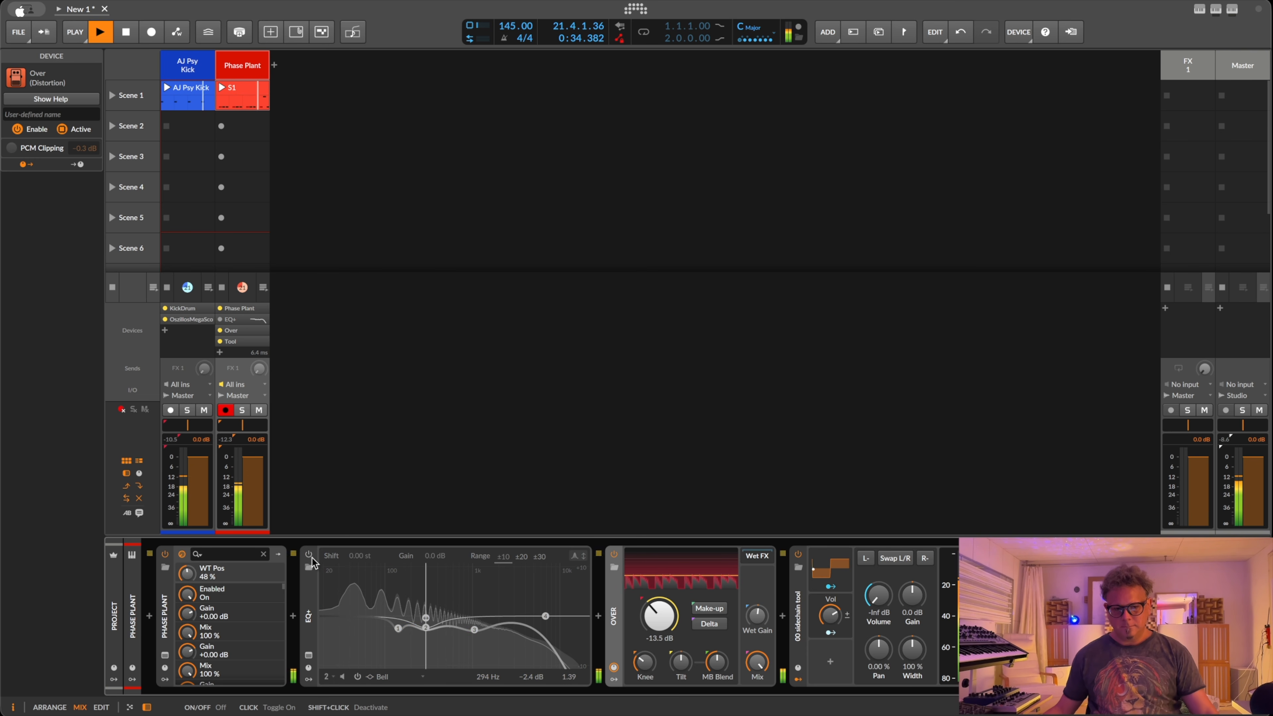
click(309, 554)
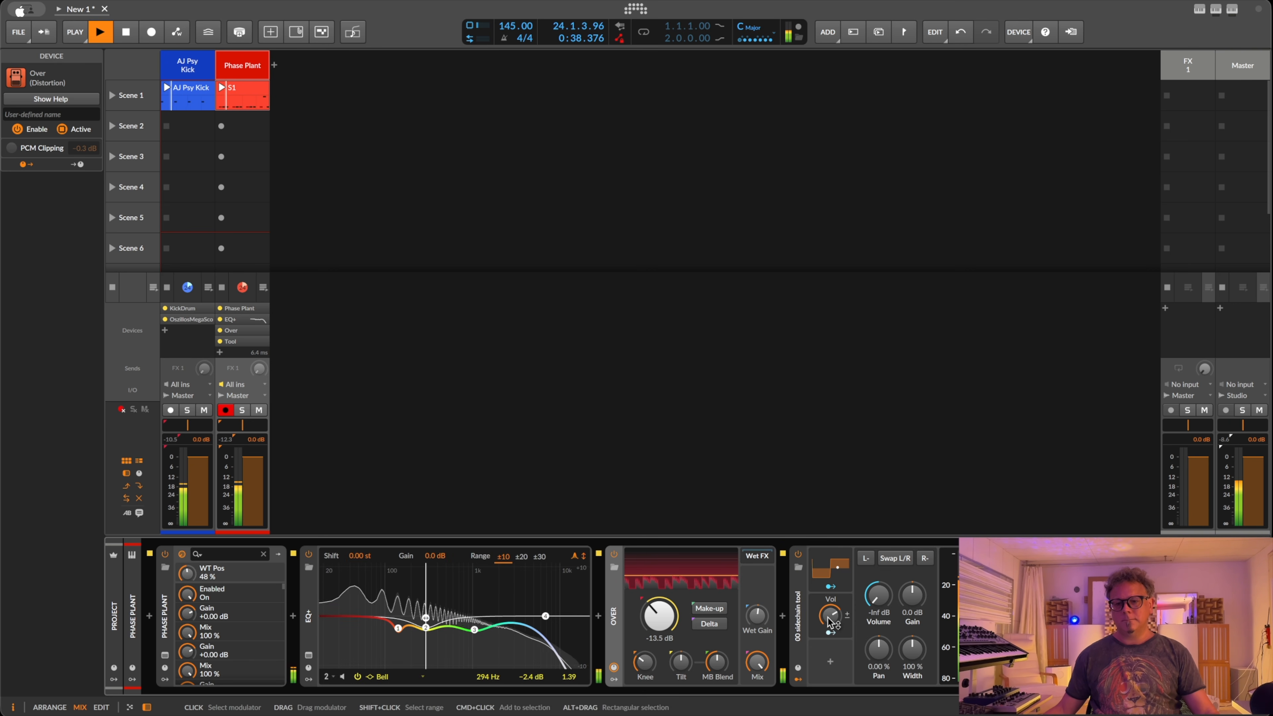
drag(831, 615, 830, 614)
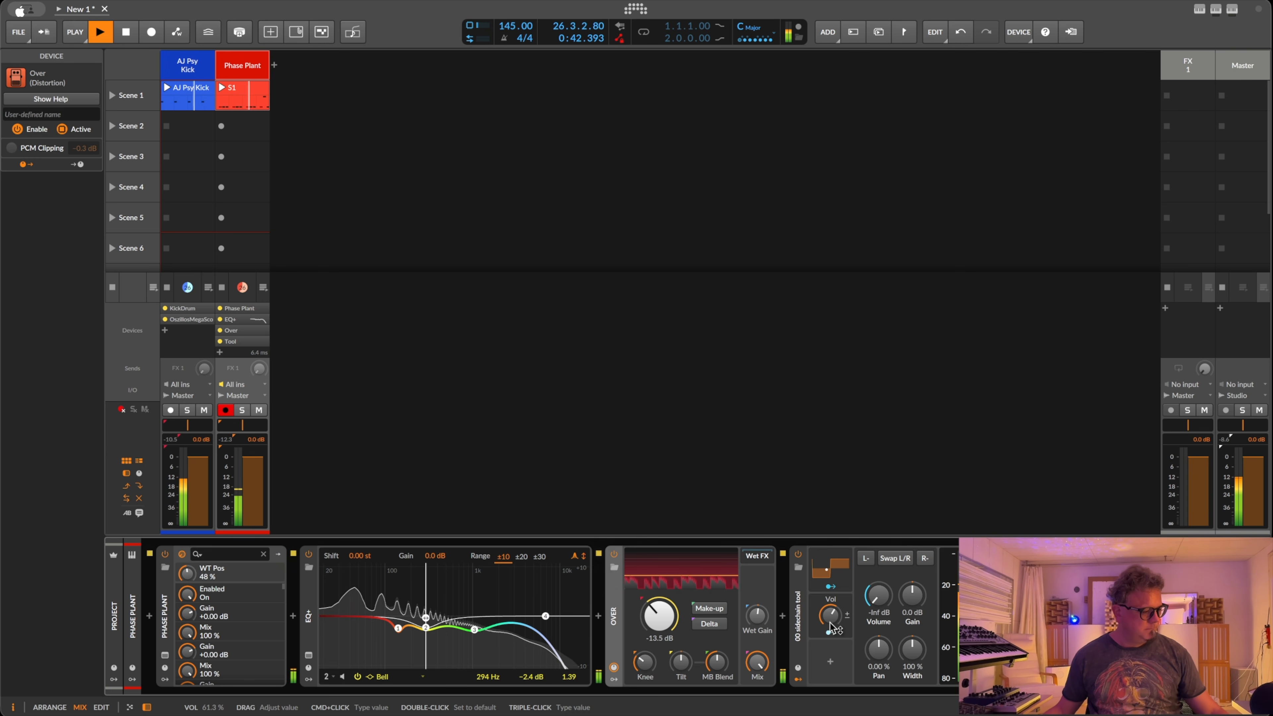
key(super+z)
key(space)
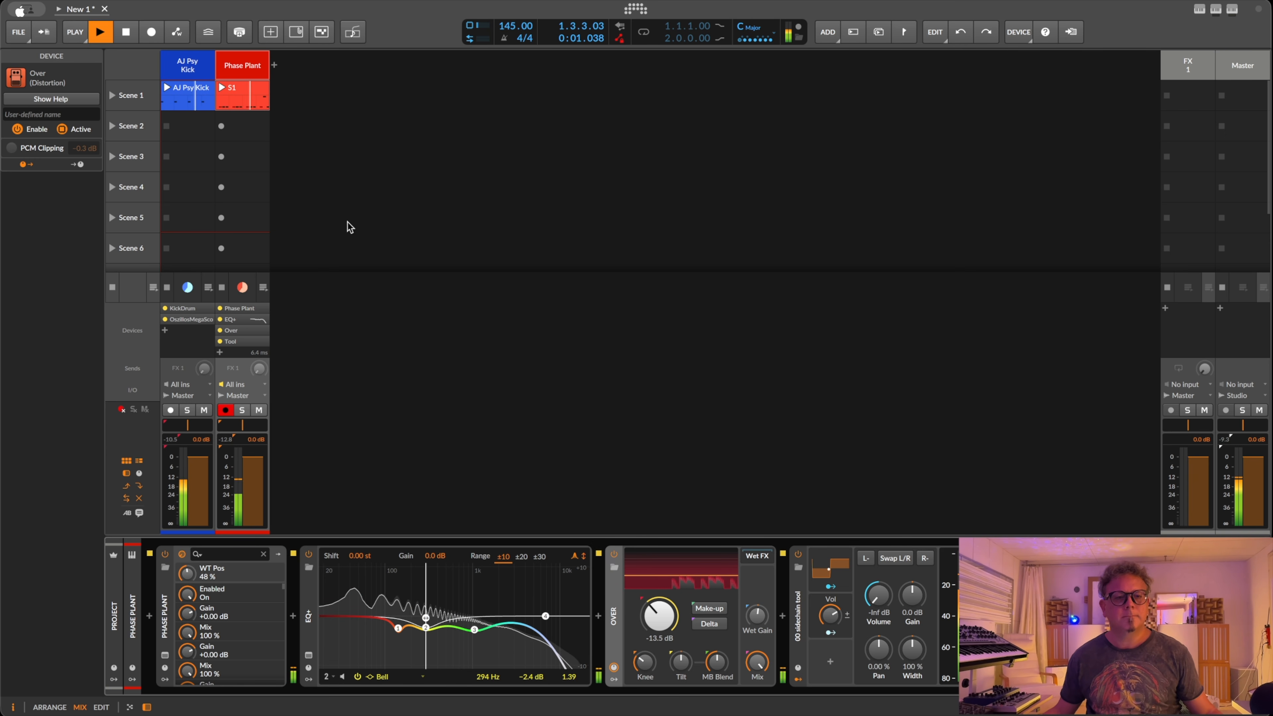
key(space)
Open the Phase Plant clip S1 in the full note editor and raise the G0 note at 1.1.4 by one octave.
click(240, 90)
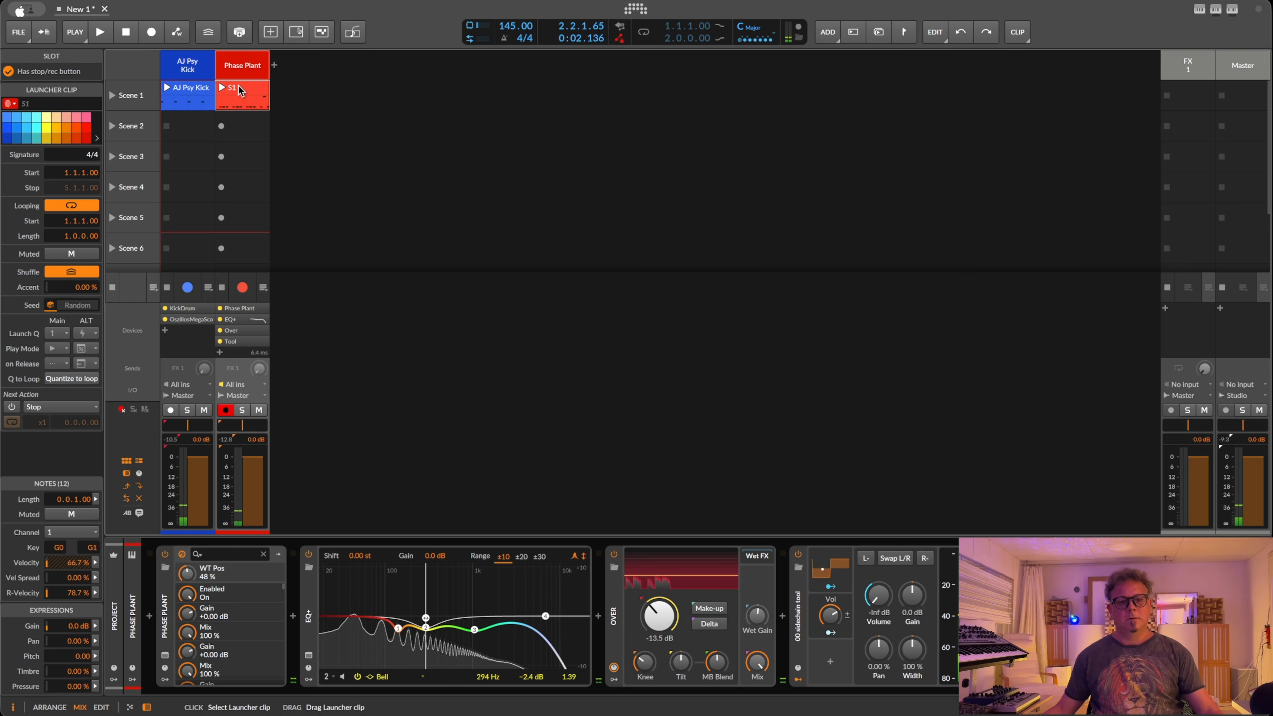
double_click(239, 90)
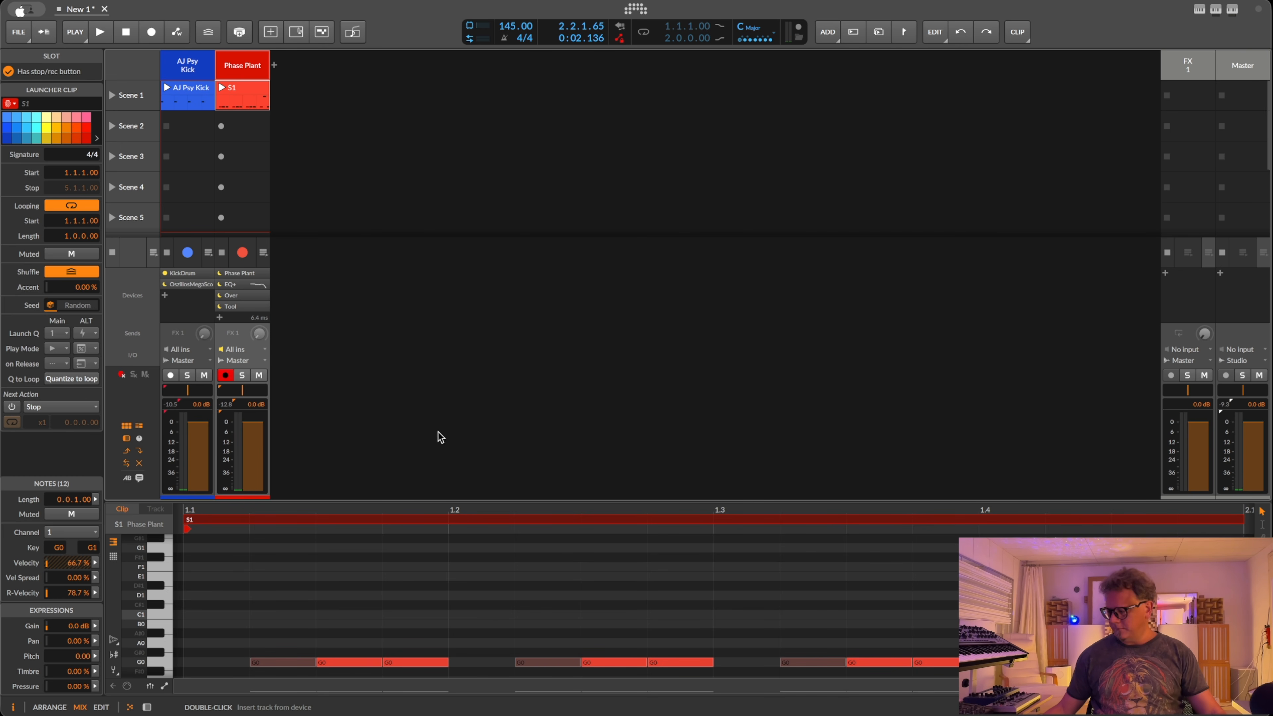
key(alt+3)
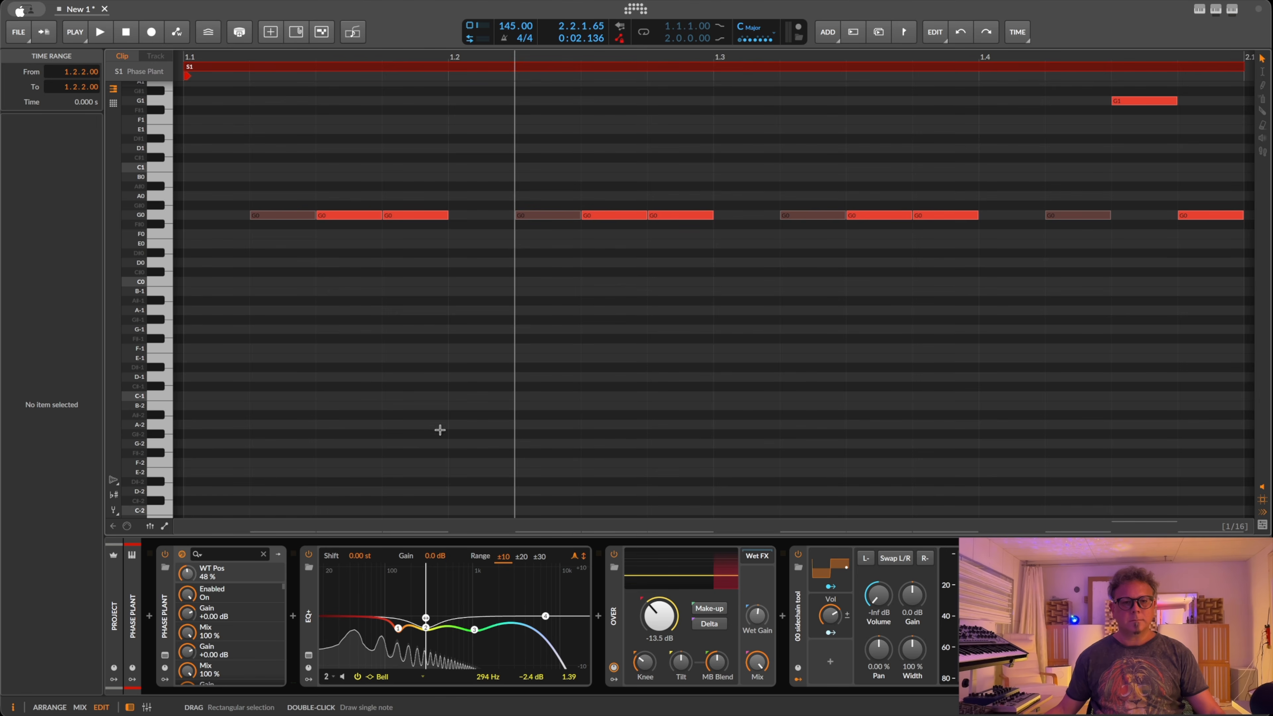
scroll(451, 311, up, 8)
click(414, 409)
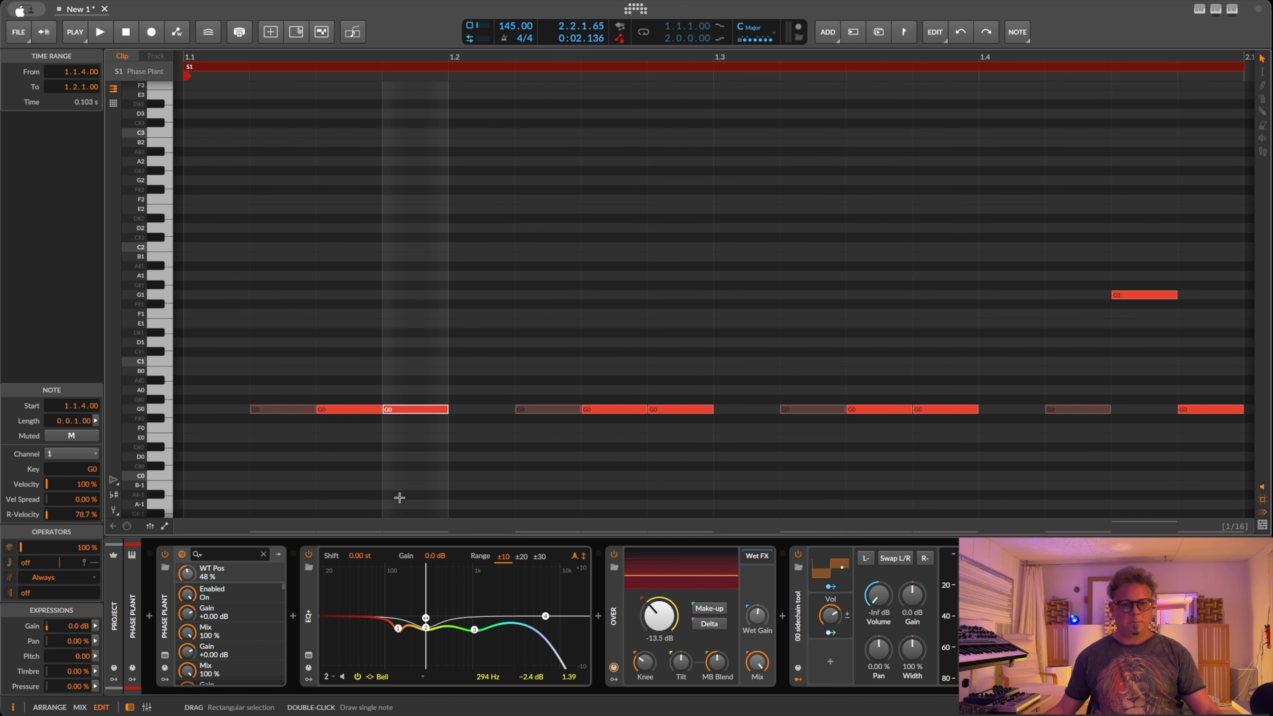
key(shift+Up)
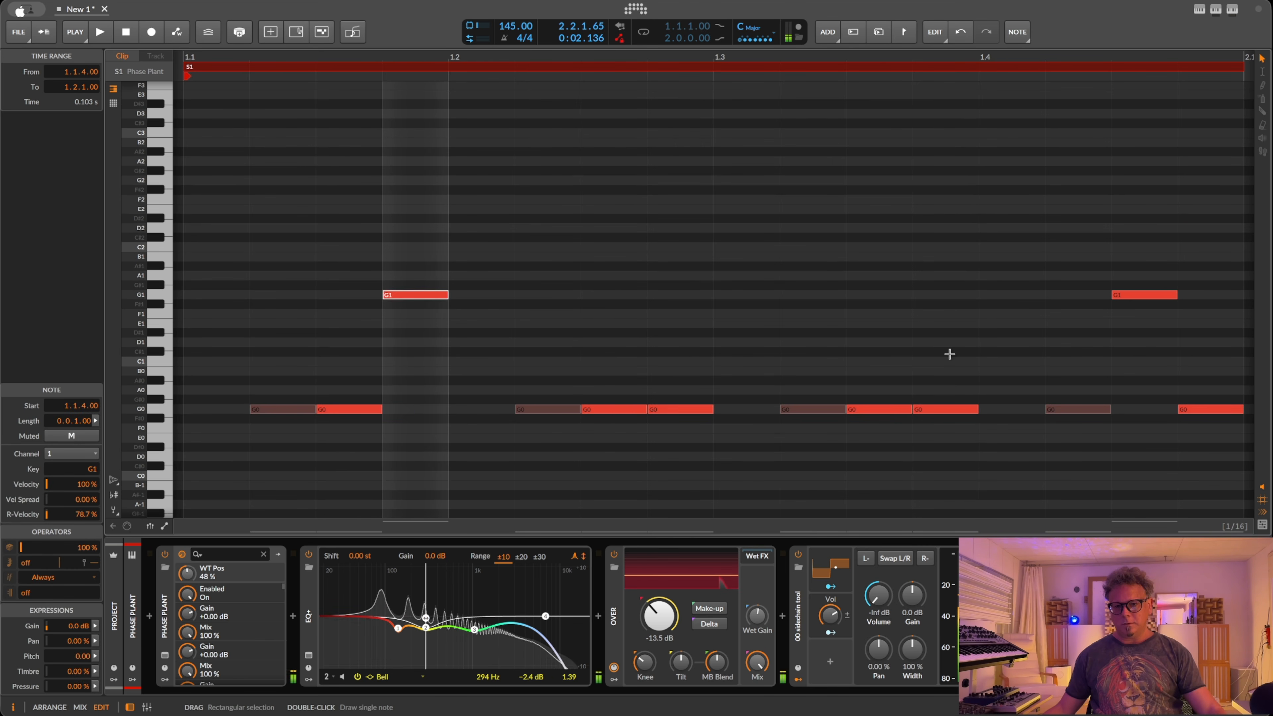
Raise the G0 note at 1.3.4 by one octave to G1 and play the pattern to hear it.
click(929, 409)
key(shift+Up)
key(space)
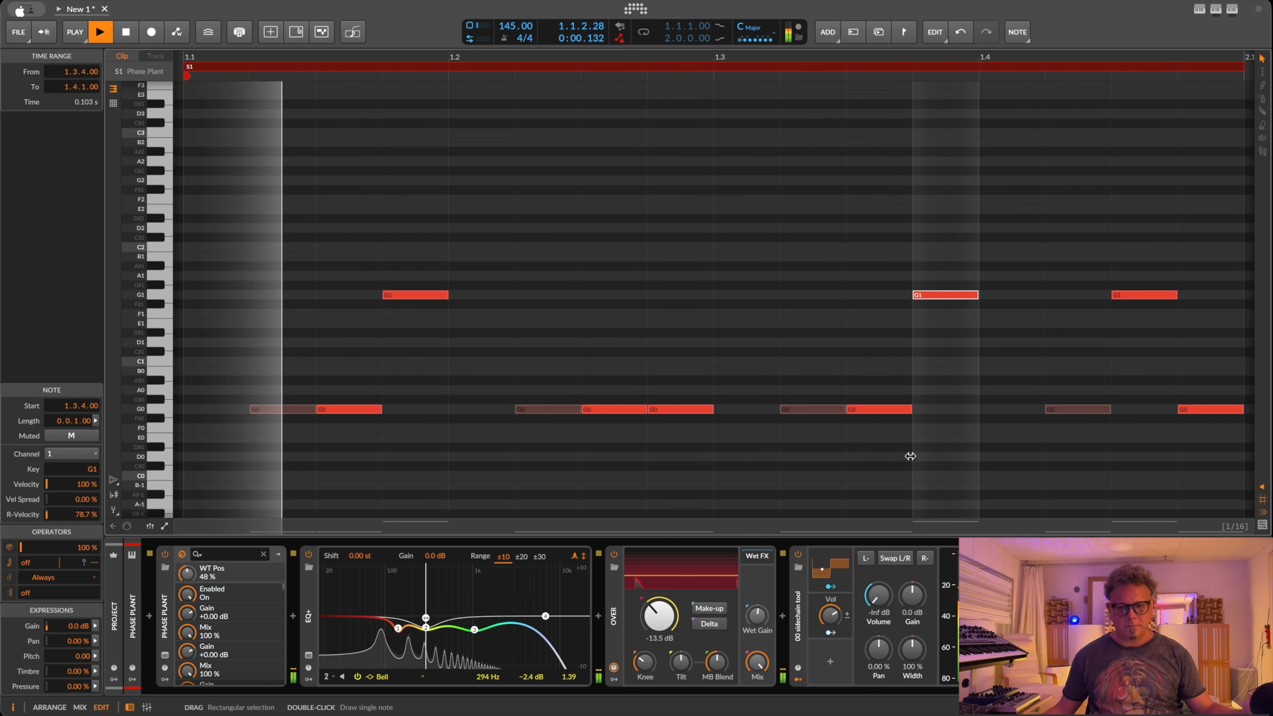
scroll(917, 437, down, 3)
scroll(934, 417, up, 1)
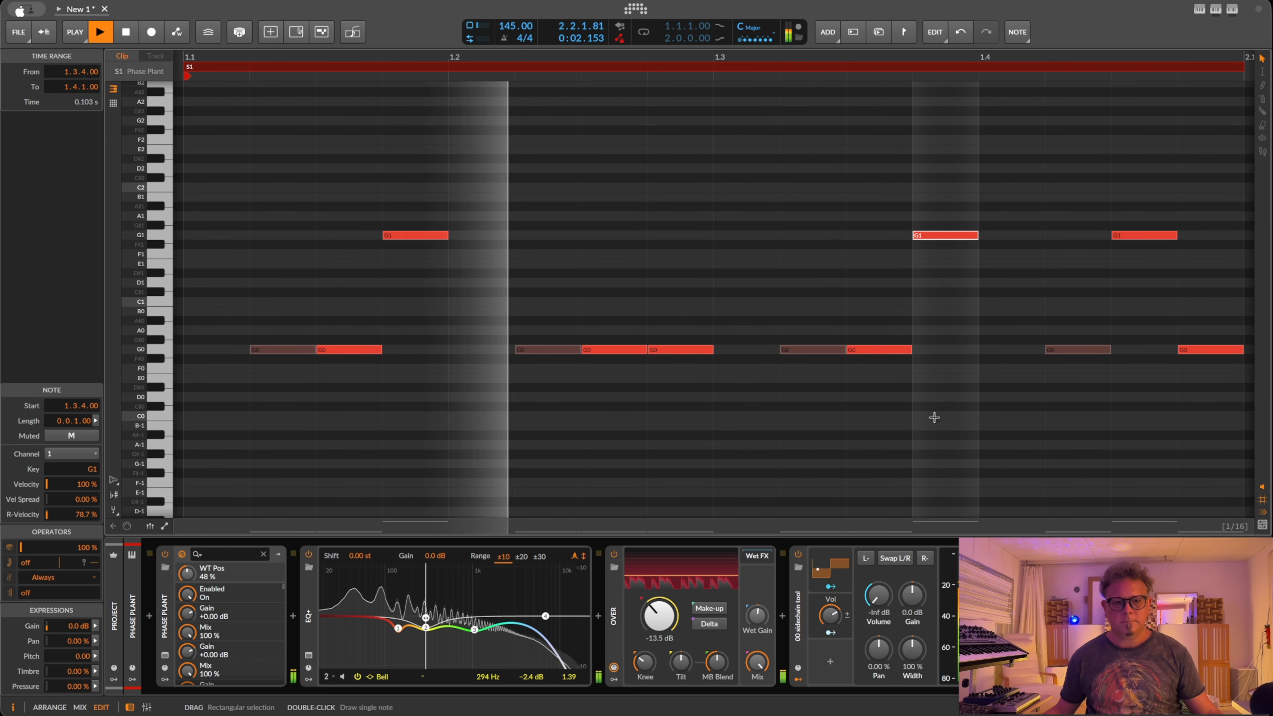
key(space)
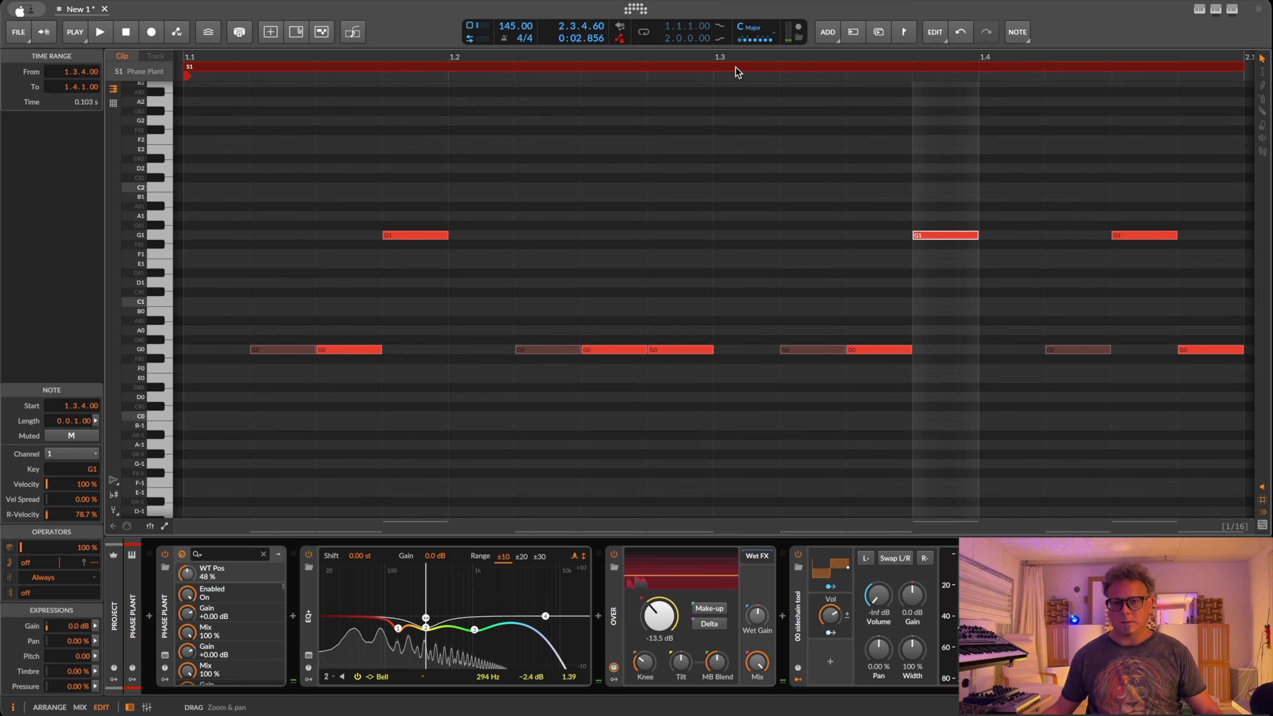
Raise the G0 note at 1.2.3 by one octave to G1 and audition the changed bassline.
scroll(746, 276, down, 3)
click(699, 332)
click(693, 349)
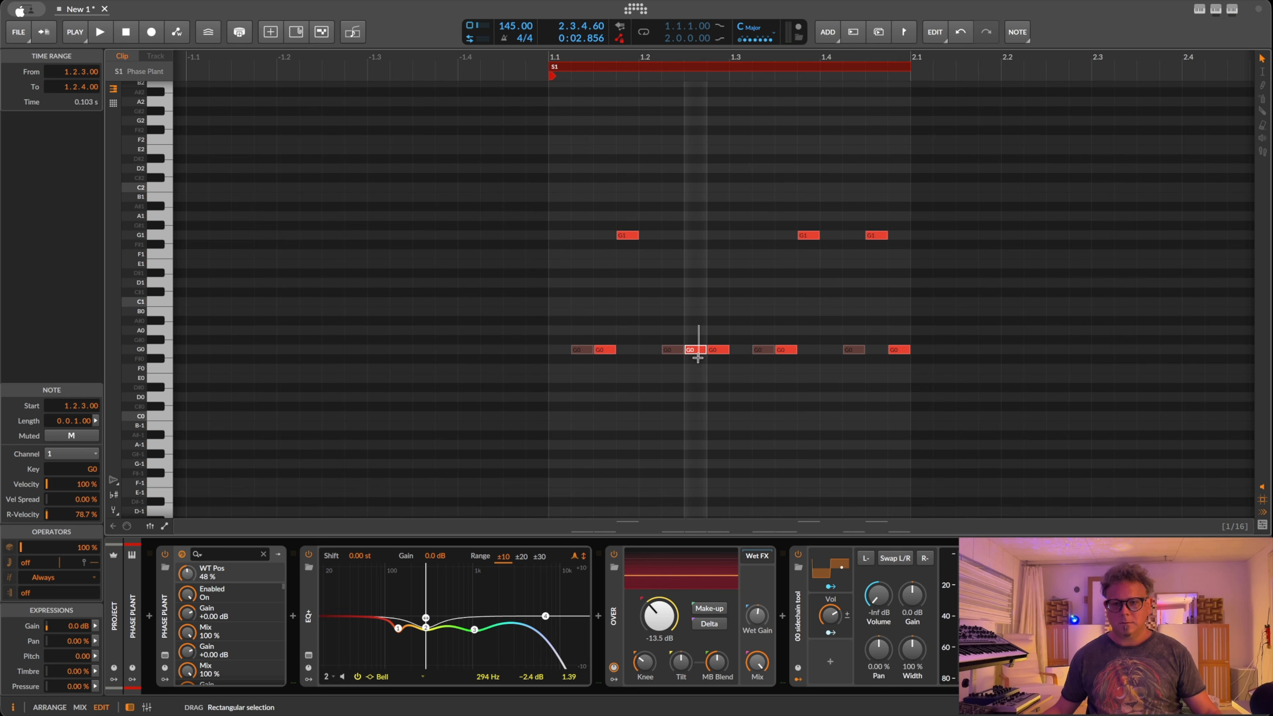
key(shift+Up)
key(space)
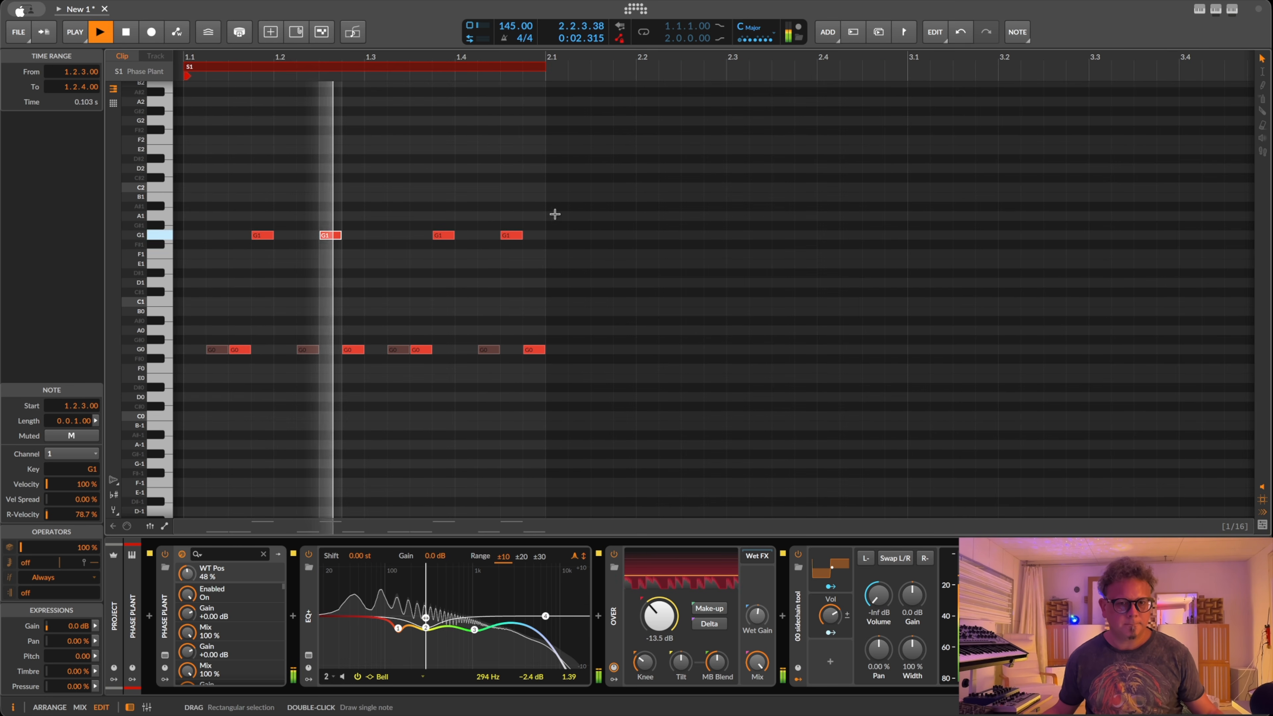
key(space)
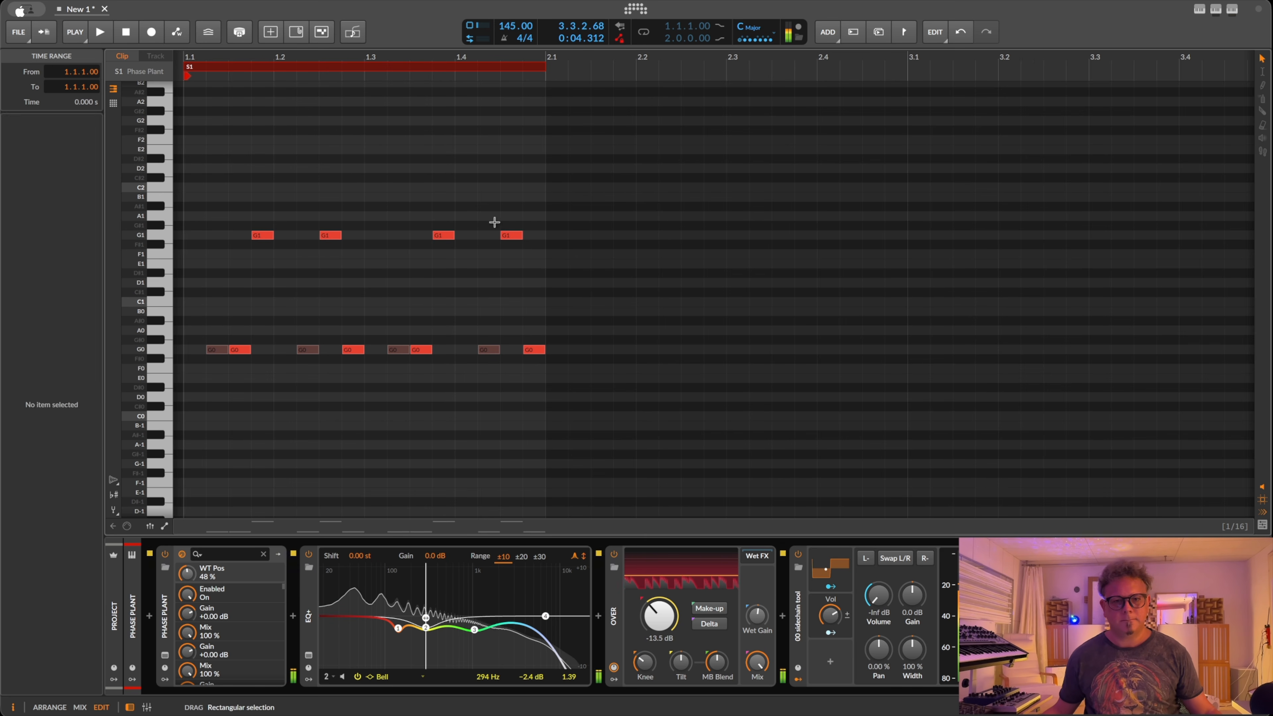
Lower the G1 note at 1.4.3 to F1 and play the bassline to hear it.
click(511, 235)
drag(518, 256, 519, 266)
key(space)
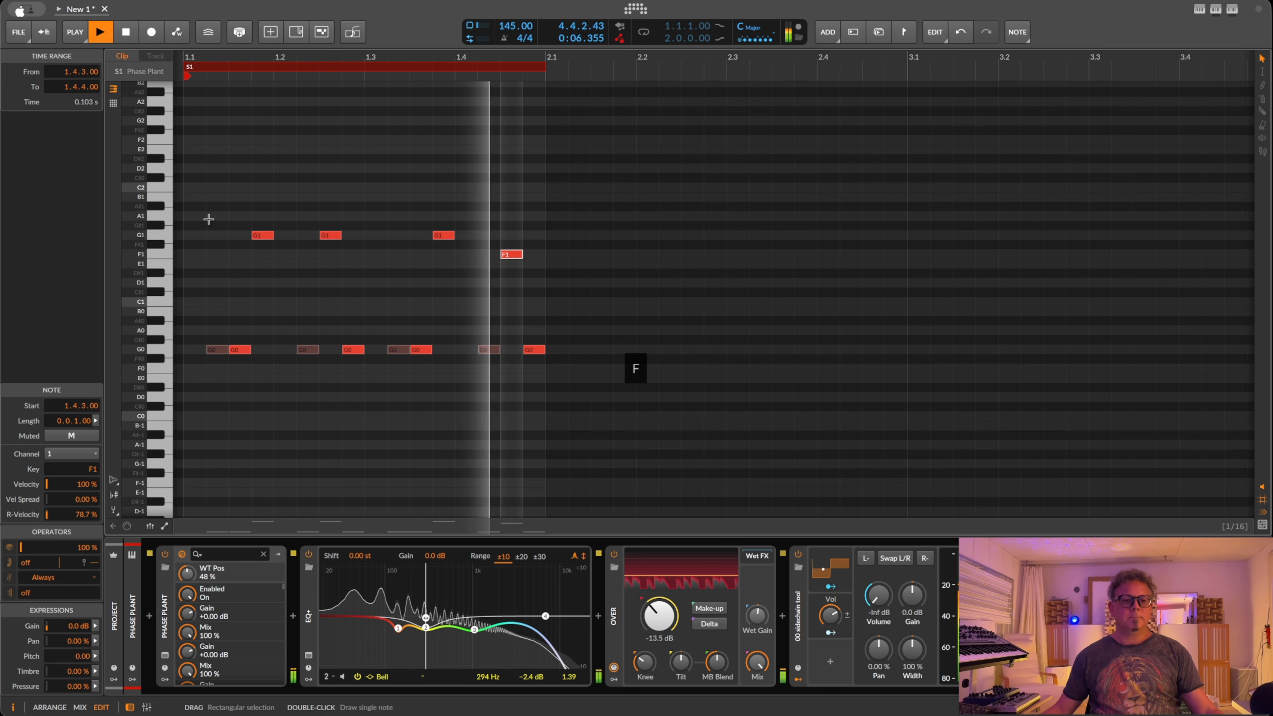
key(space)
Transpose all bassline notes up three semitones, putting the lower notes on A#0, and audition the pattern.
drag(208, 220, 644, 371)
key(Up)
key(Up)
key(Up)
key(Up)
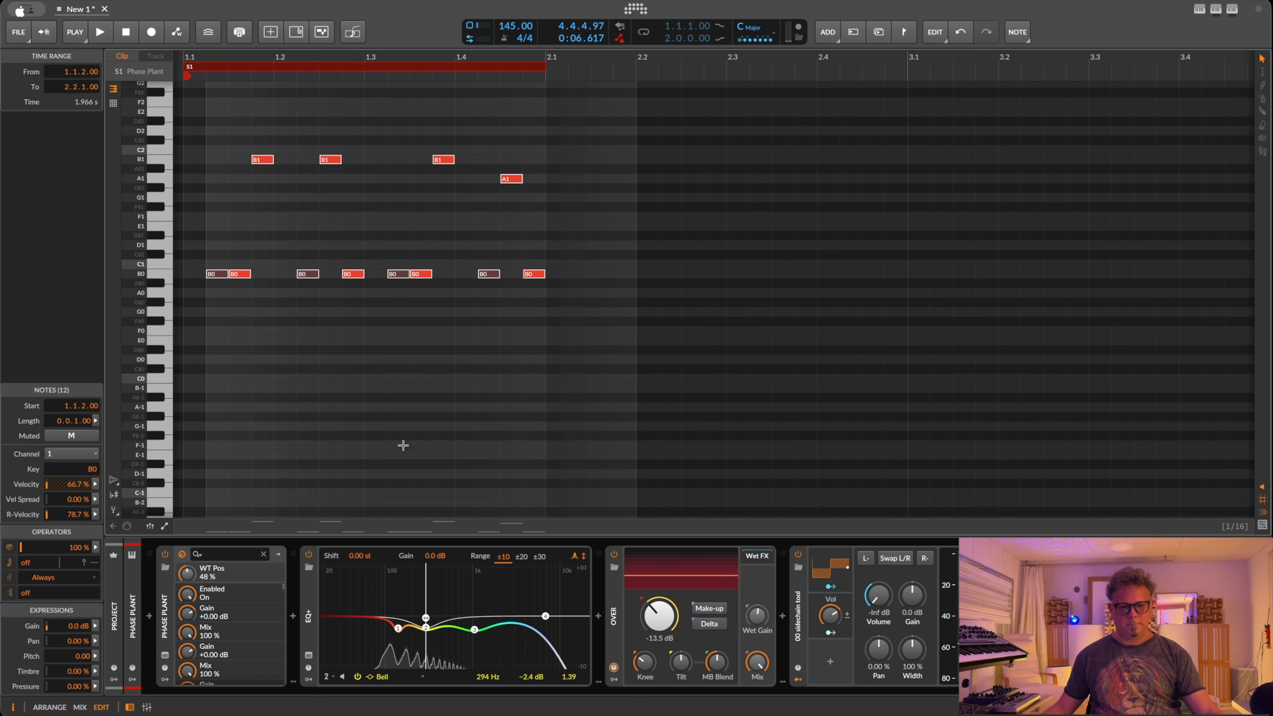
key(Down)
key(space)
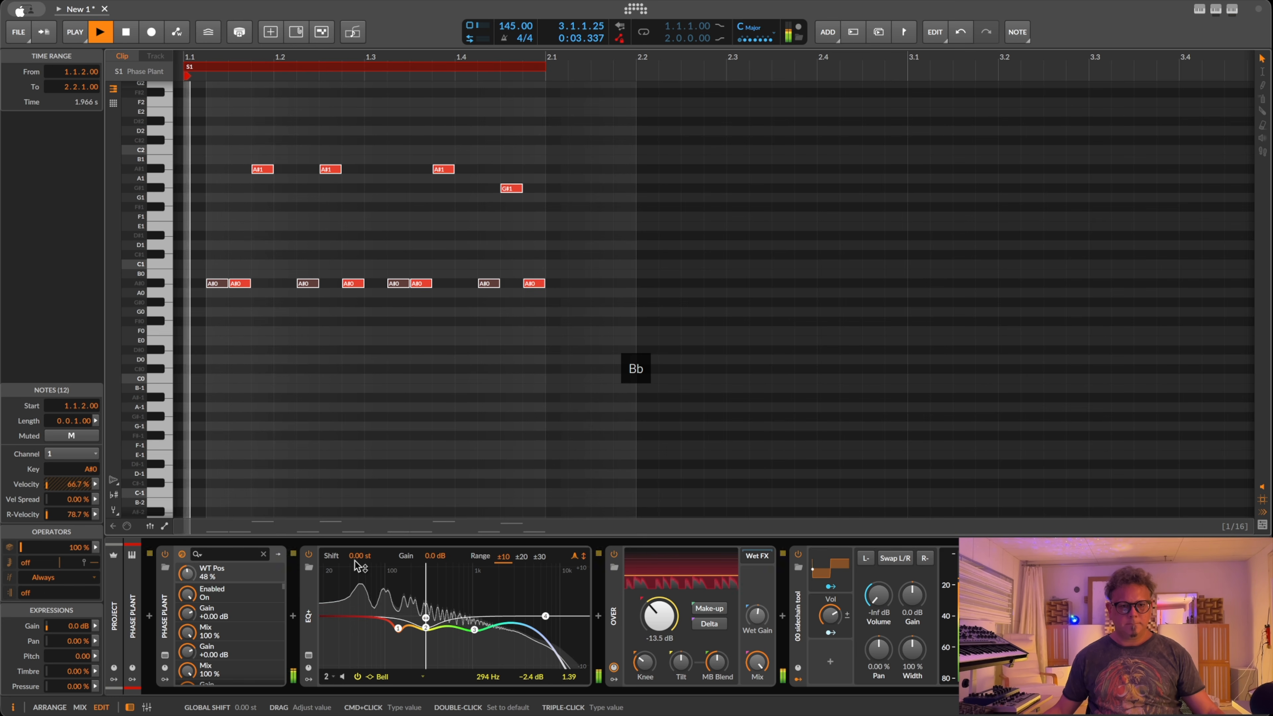
key(space)
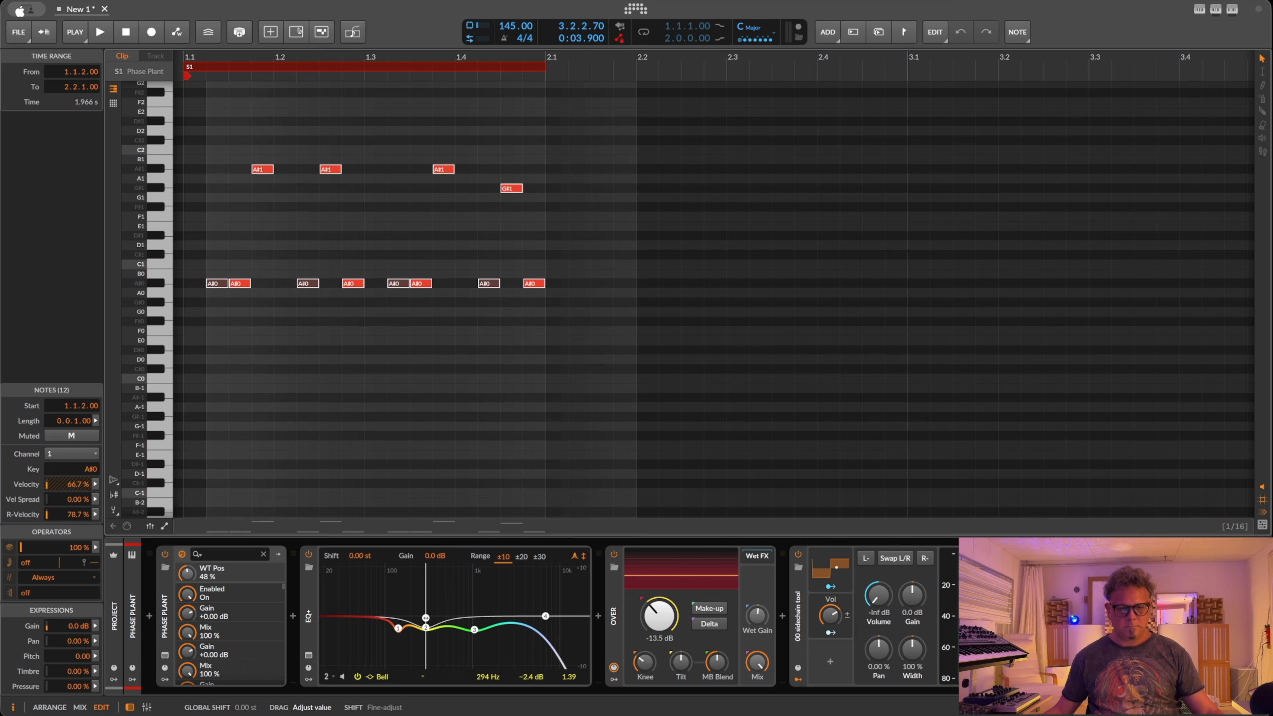
Set the EQ+ global Shift to +3.09 st and audition the bass with it.
drag(426, 617, 427, 617)
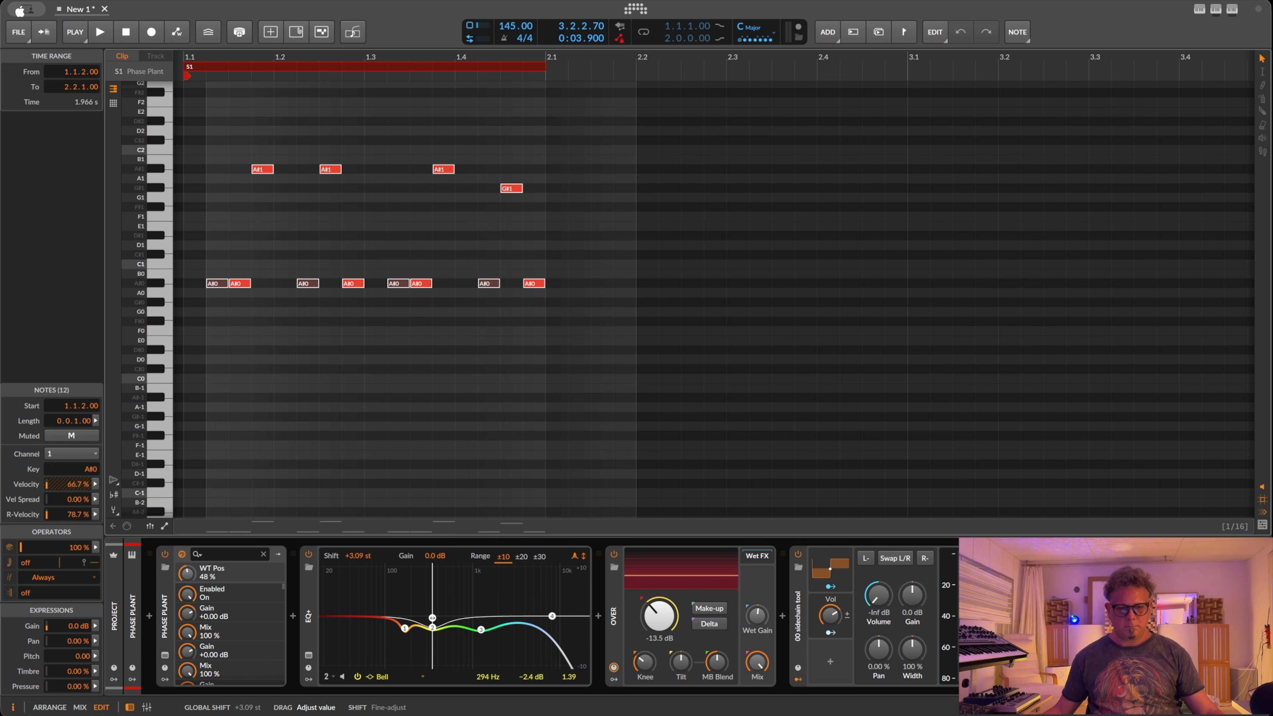
key(space)
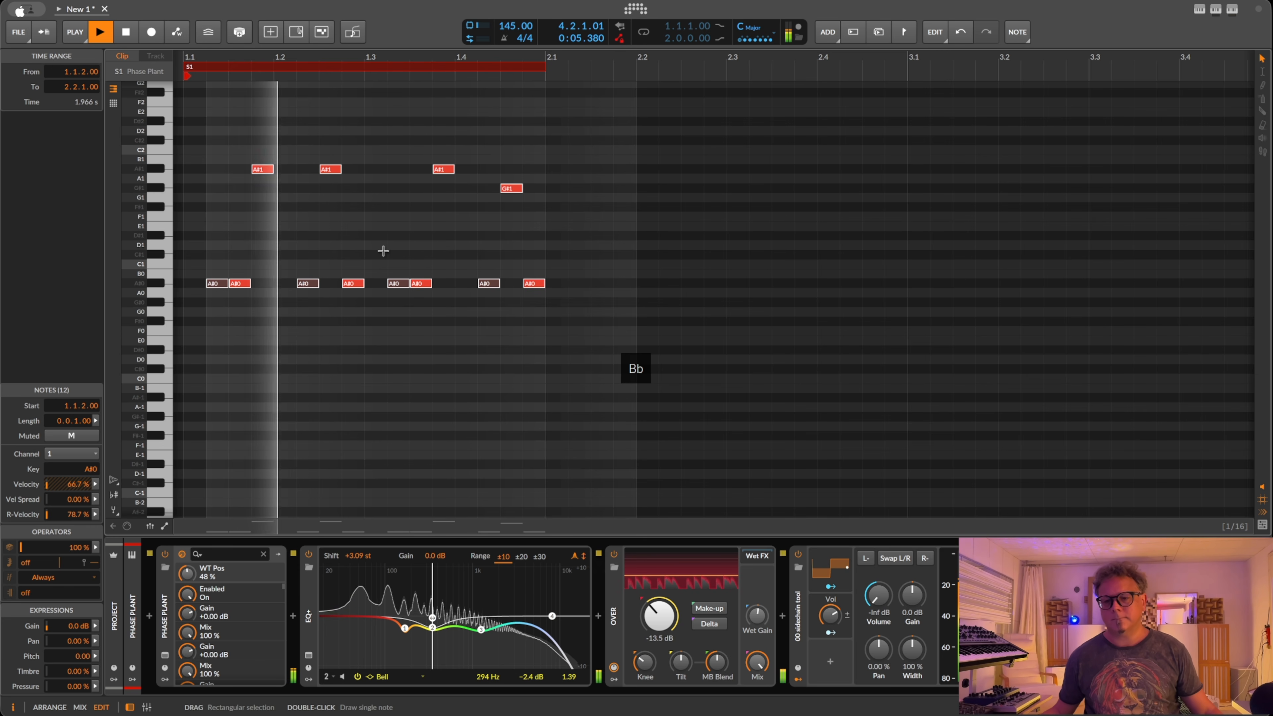
key(space)
Lower all three A#1 notes by one octave to A#0 and start playback.
click(181, 166)
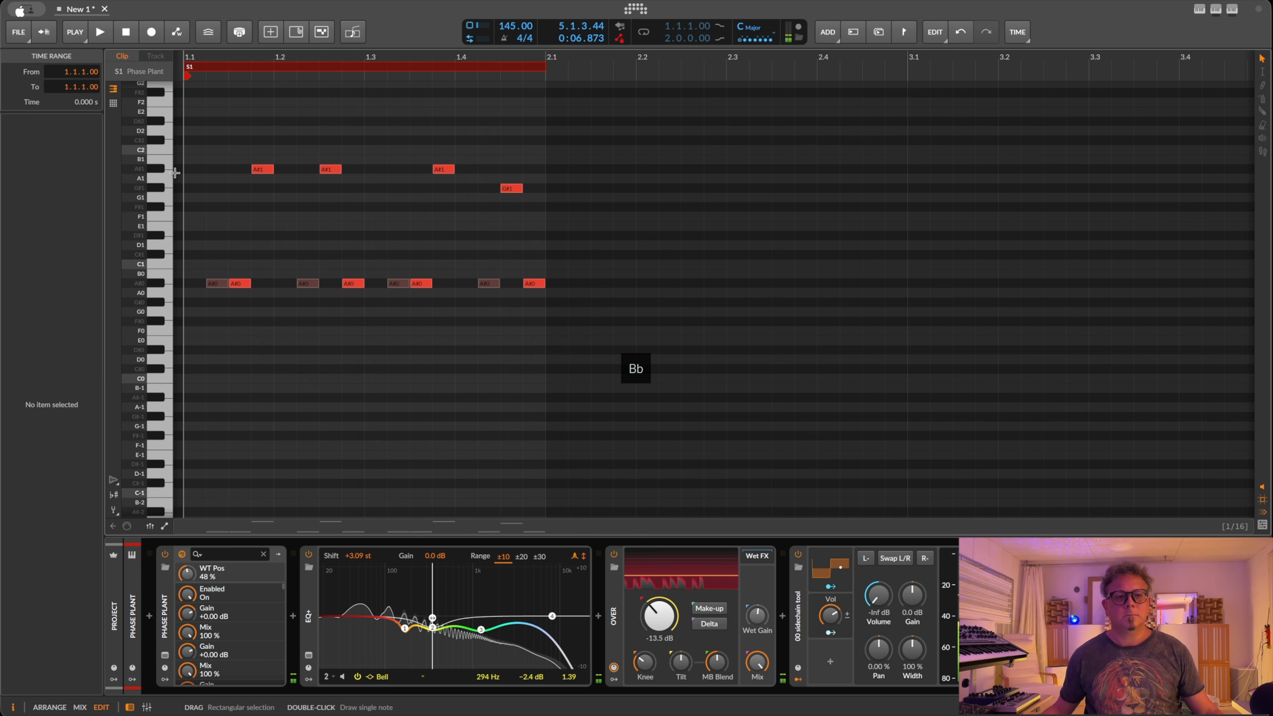
click(166, 171)
key(shift+Down)
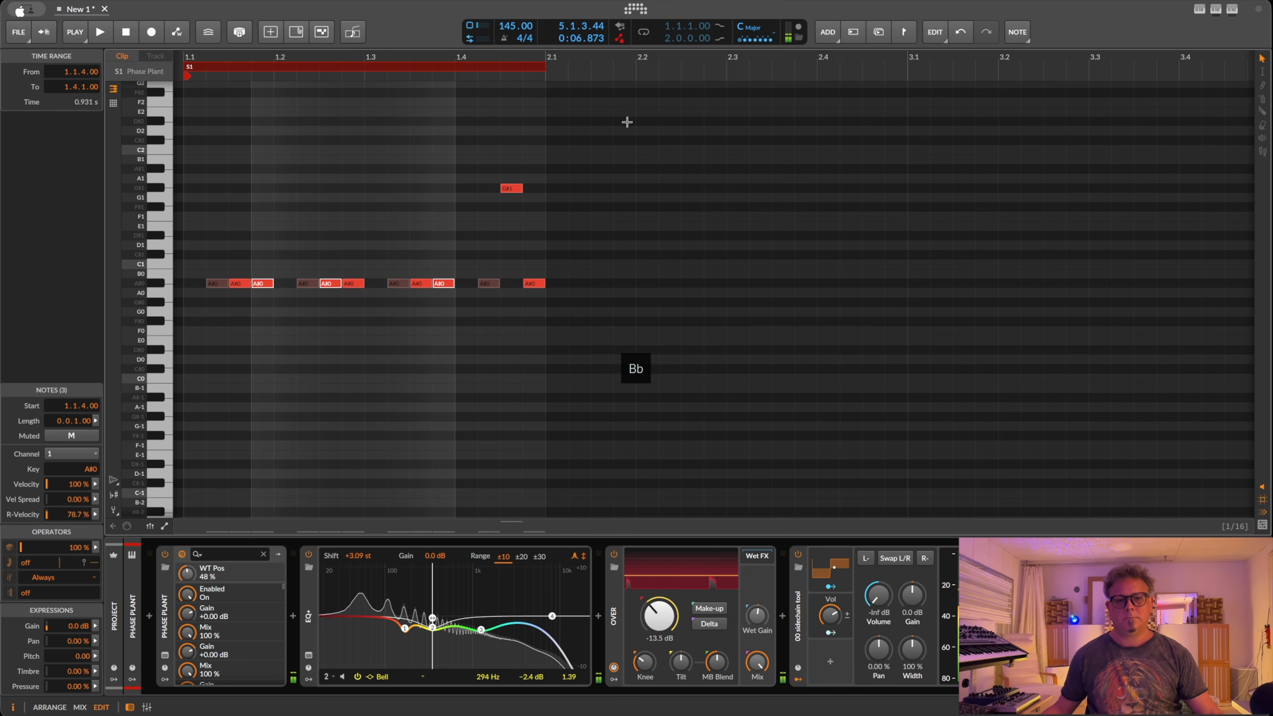
key(space)
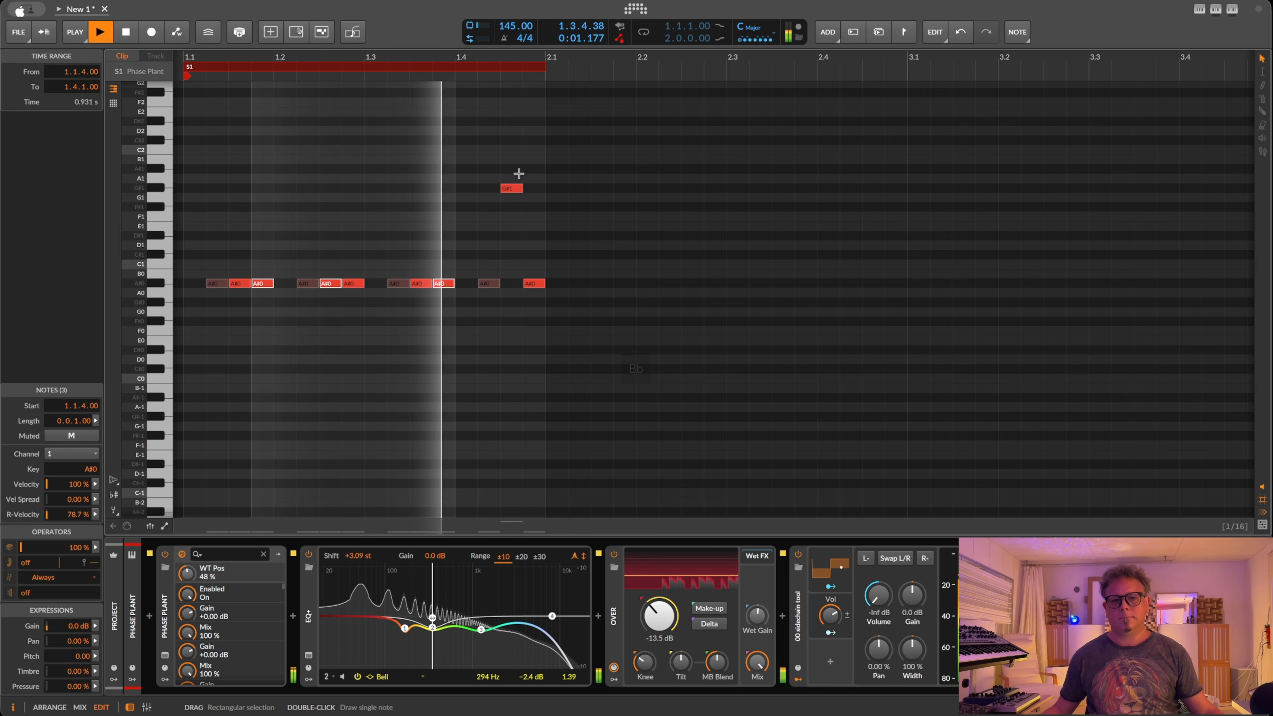
Lower the G#1 note at 1.4.3 to A#0 to match the other notes, then stop playback.
drag(500, 164, 520, 216)
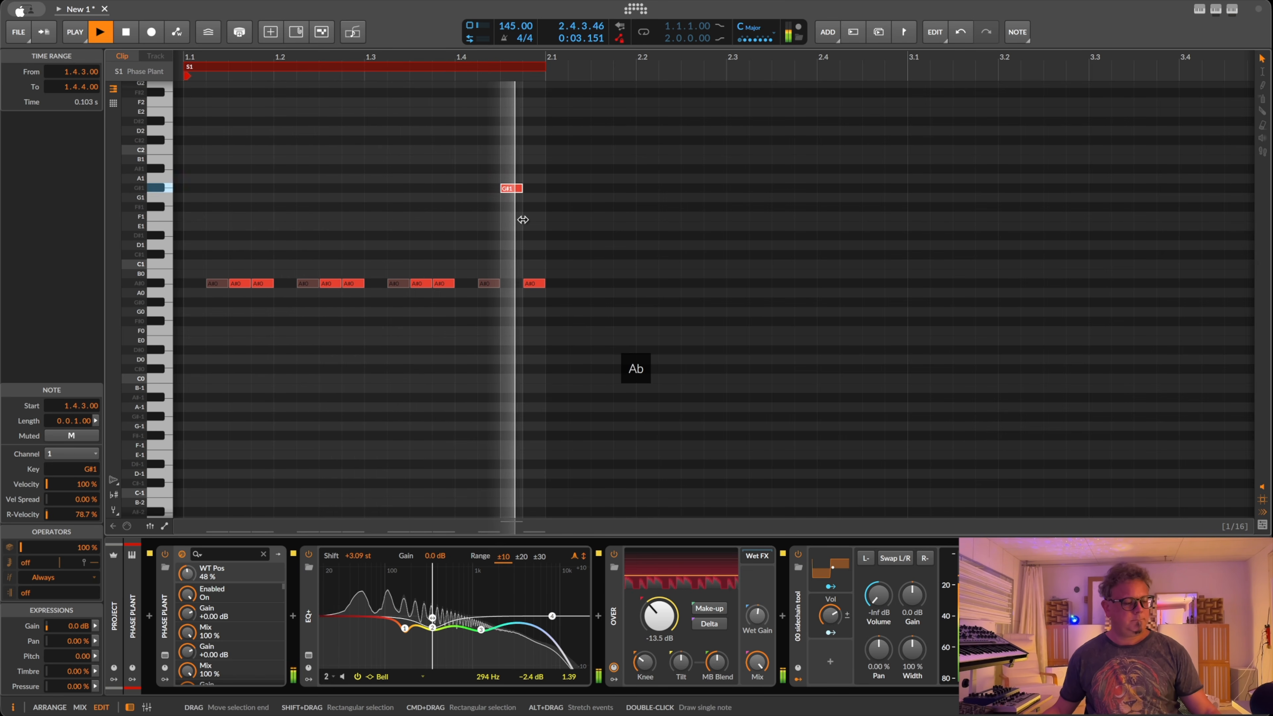
key(shift+Down)
key(Up)
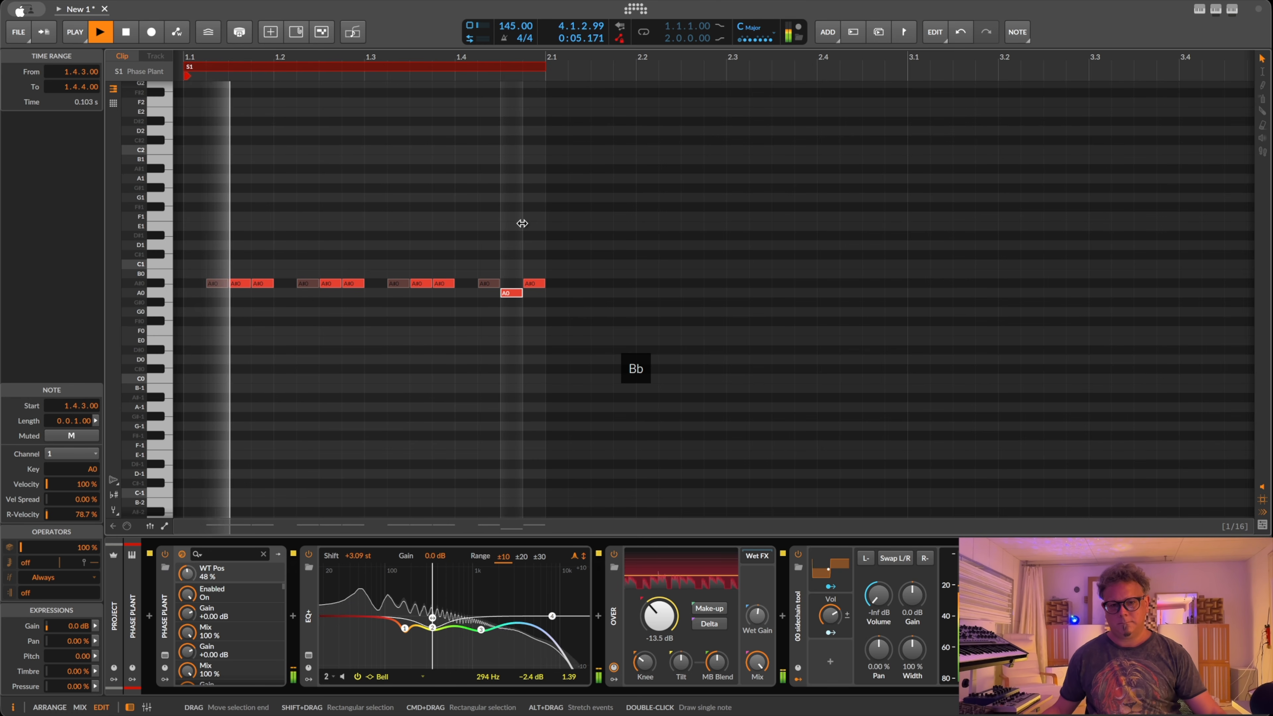
key(Up)
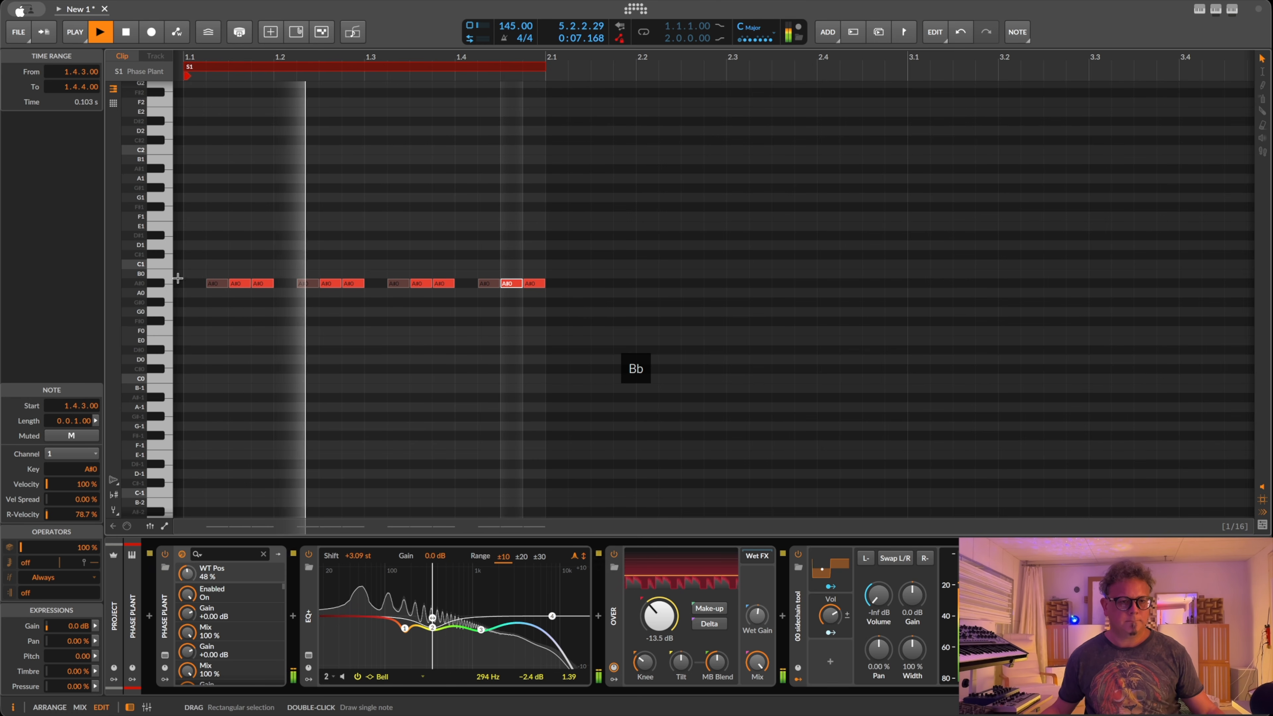
key(space)
Transpose all the A#0 notes down three semitones to G0, play the pattern and clear the selection.
click(160, 285)
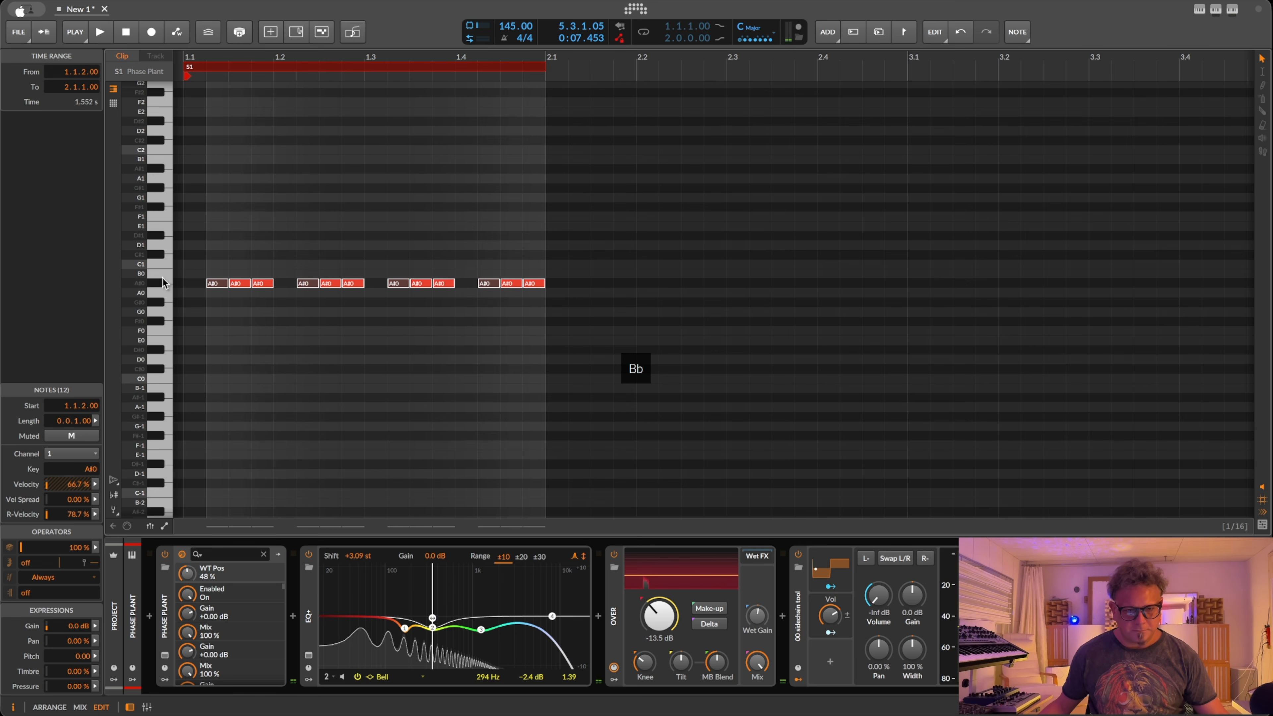
key(Down)
key(Down)
key(Down)
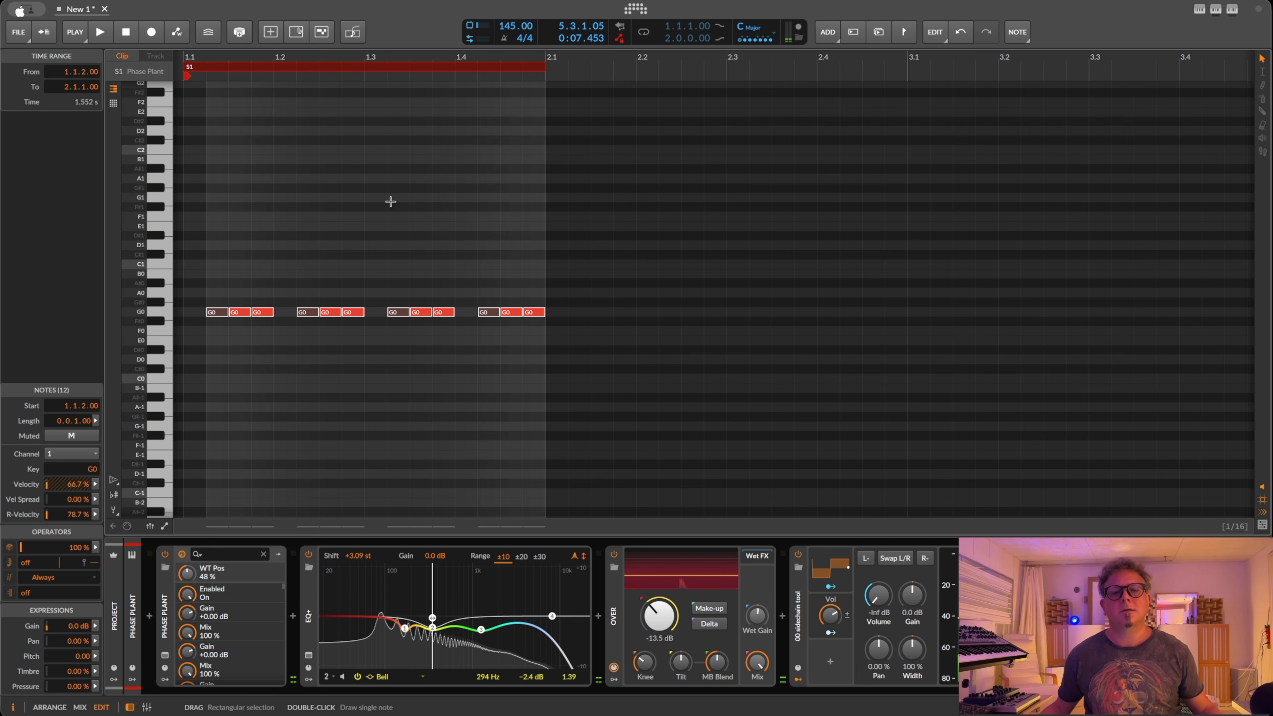
key(space)
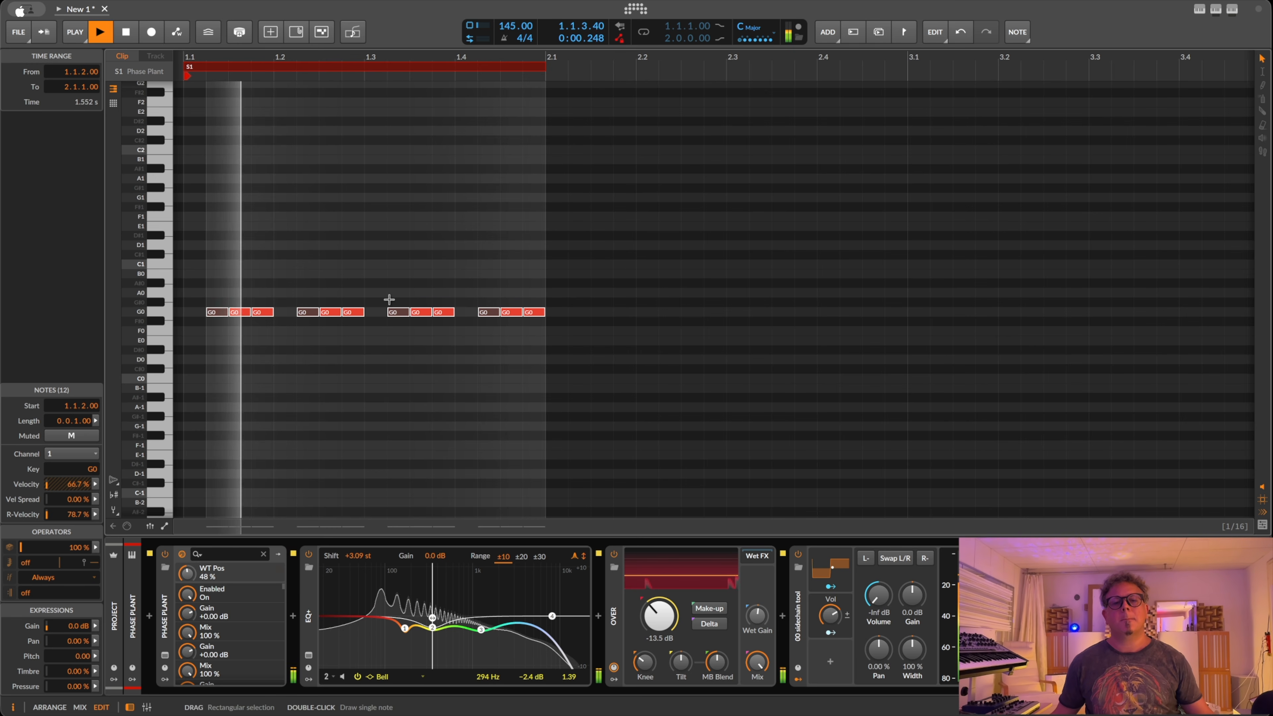
click(461, 150)
click(563, 192)
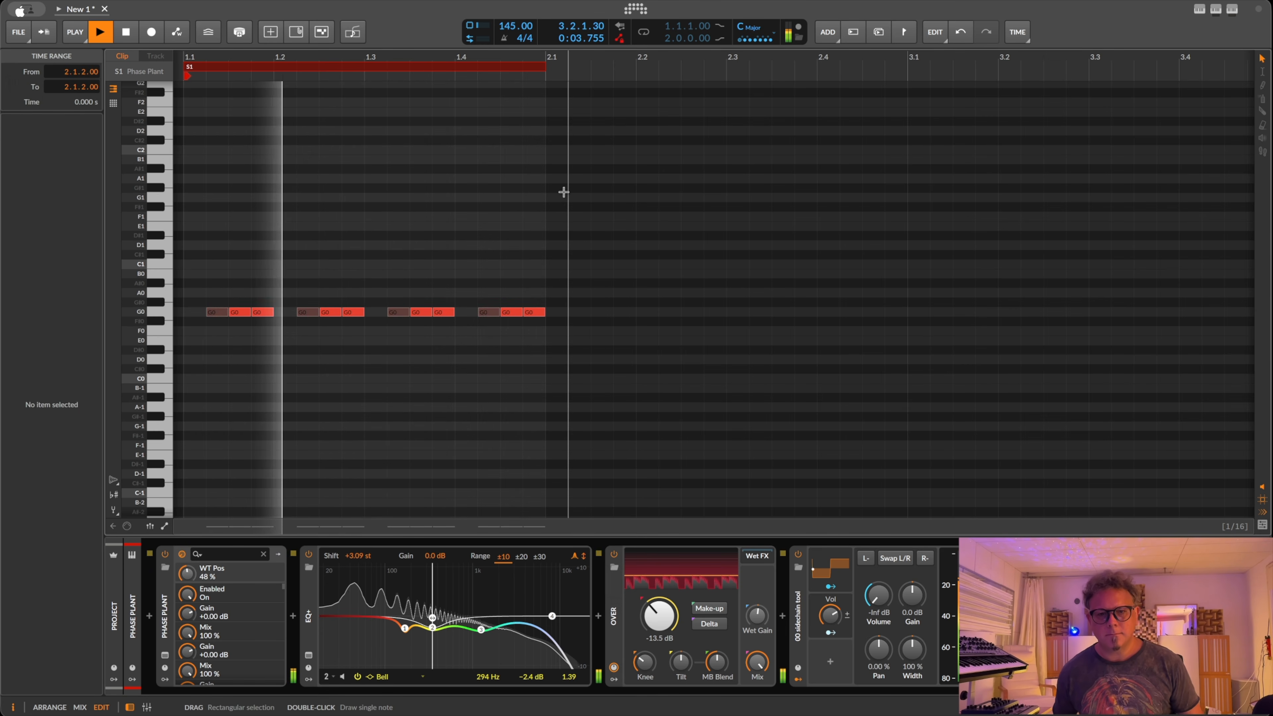
Switch to the mix view with the Phase Plant track's device chain shown and stop playback.
key(alt+2)
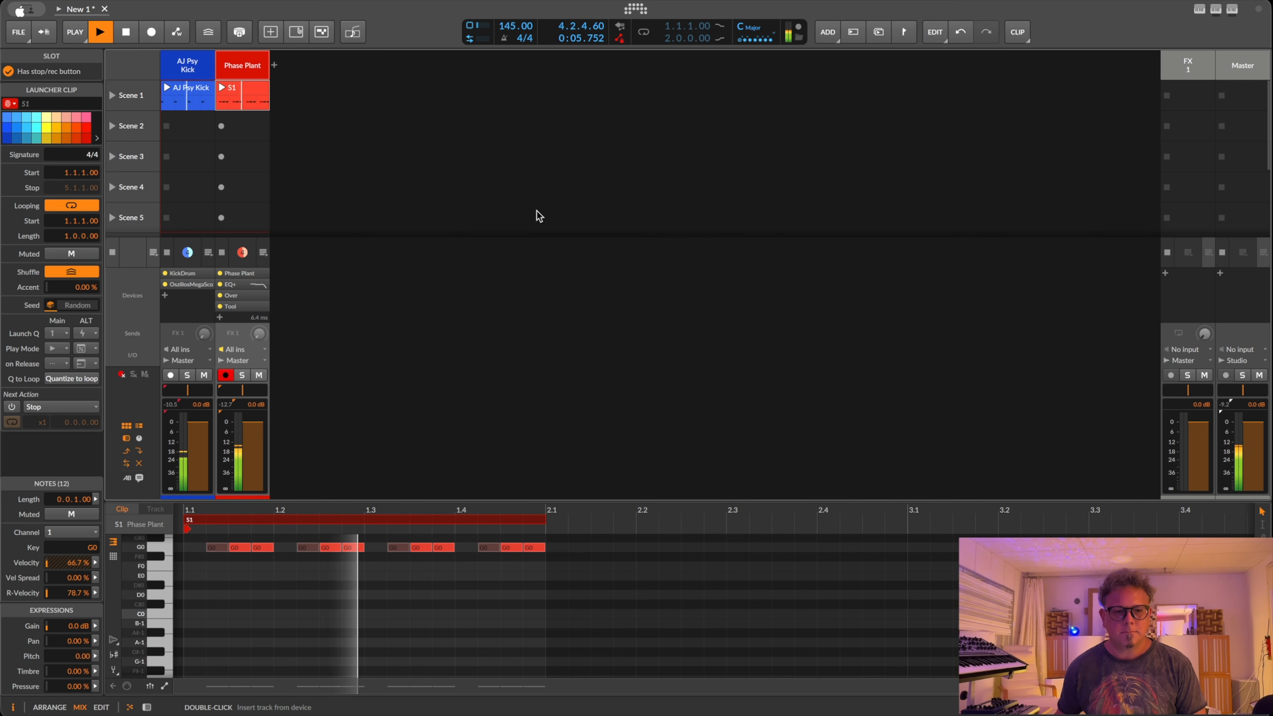
key(d)
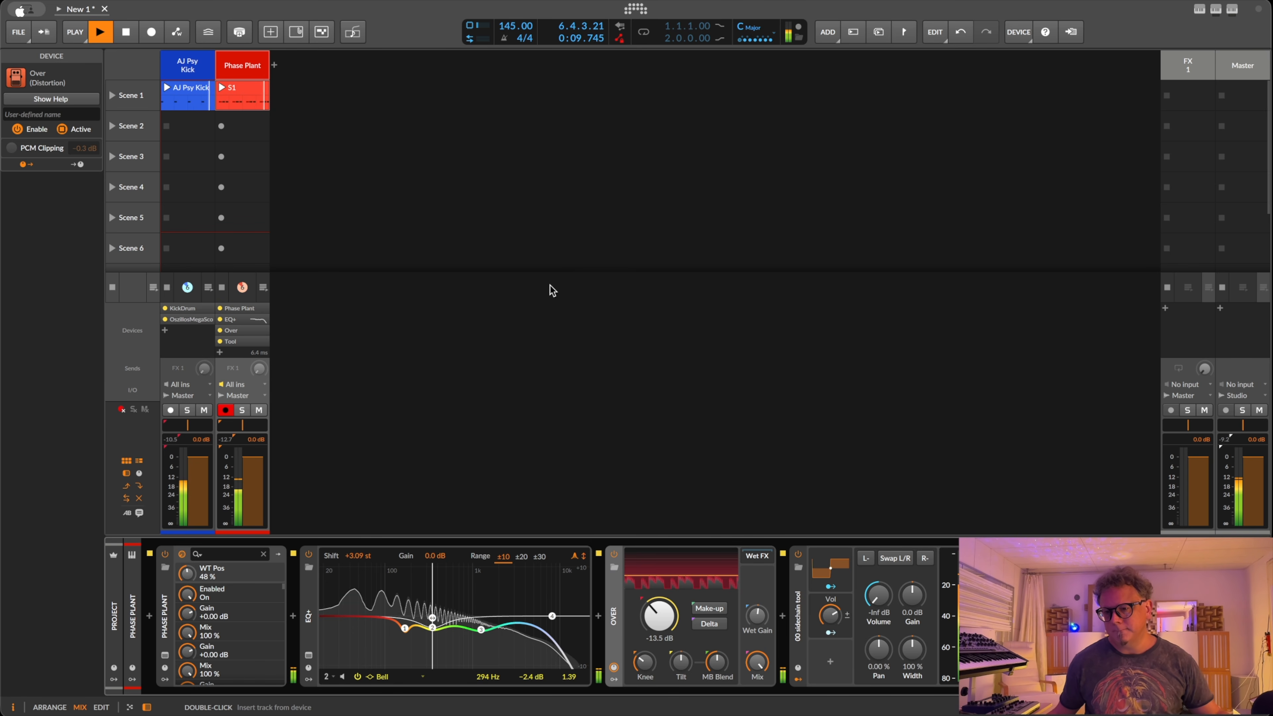
key(space)
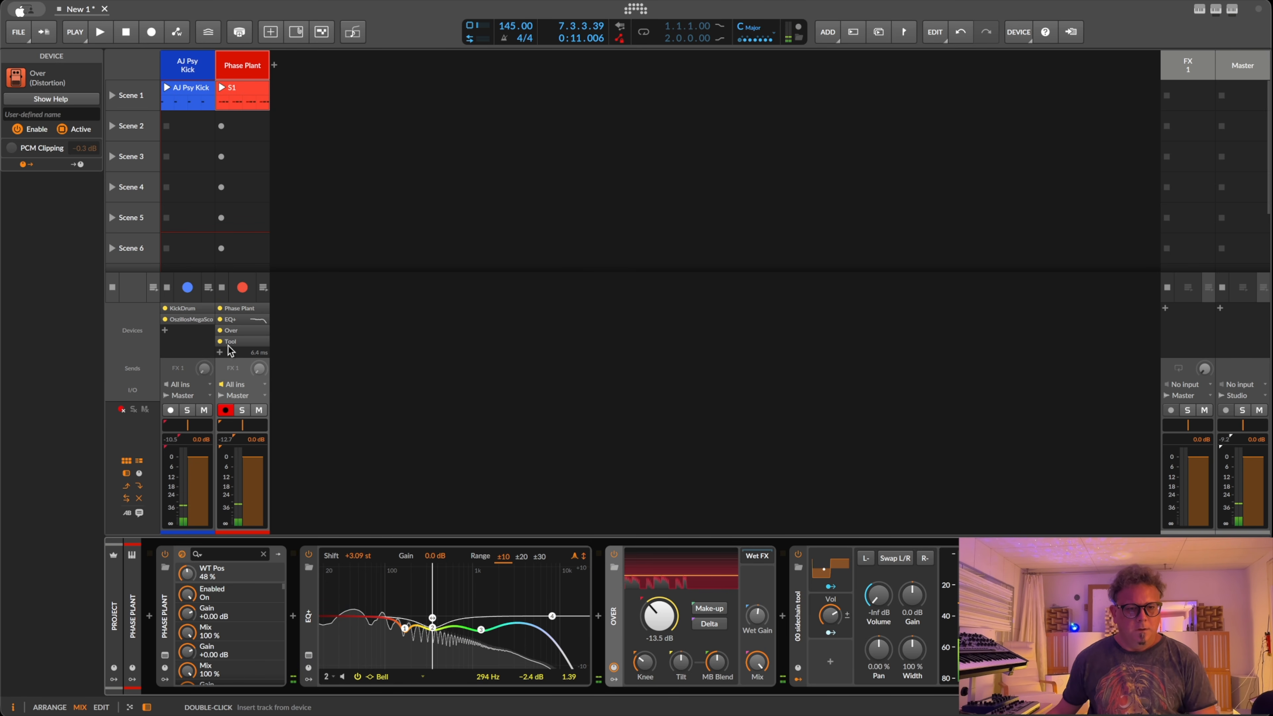
Copy Oszillos Mega Scope from the AJ Psy Kick track to the end of the Phase Plant chain, then open and reposition its window.
click(186, 321)
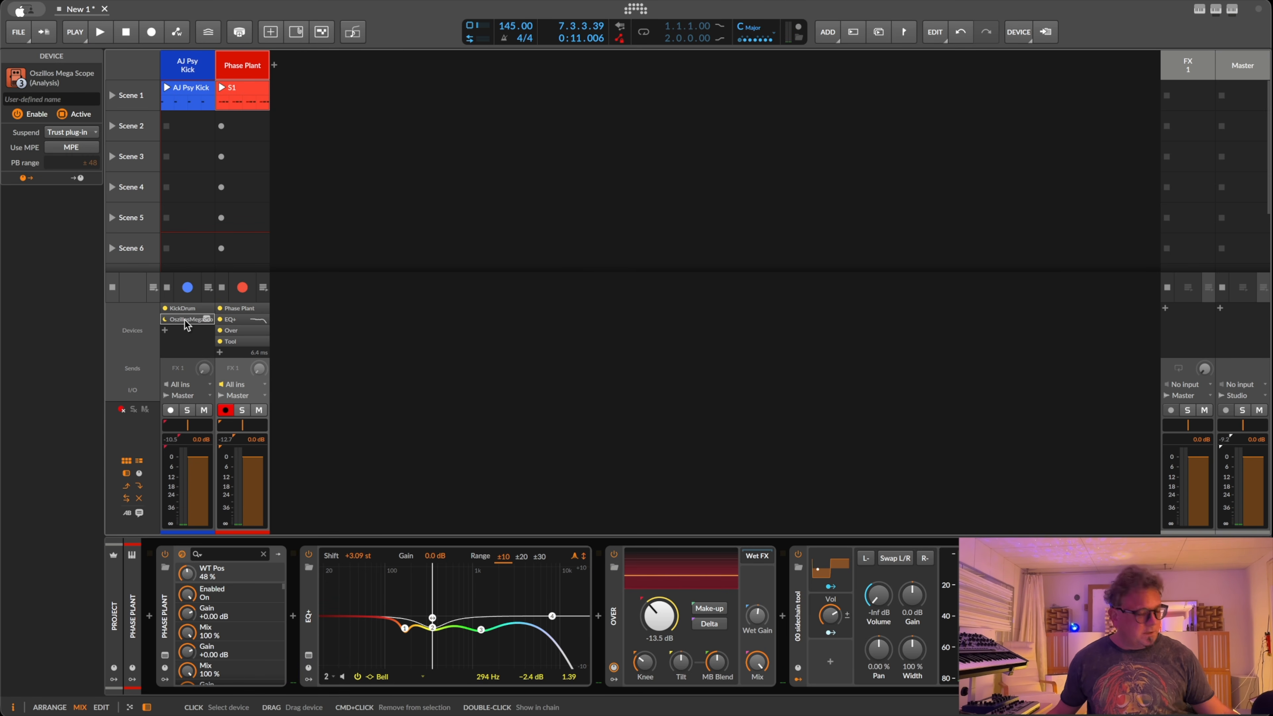
drag(186, 323, 268, 336)
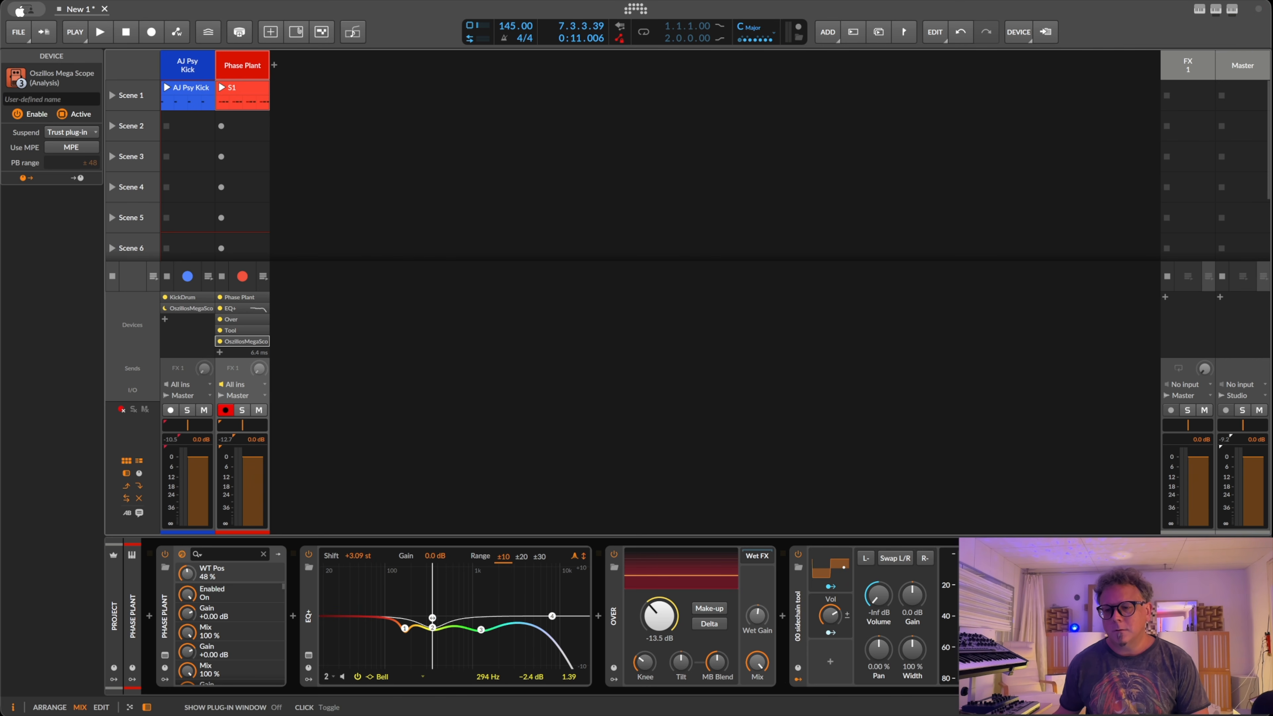
click(261, 340)
click(1148, 64)
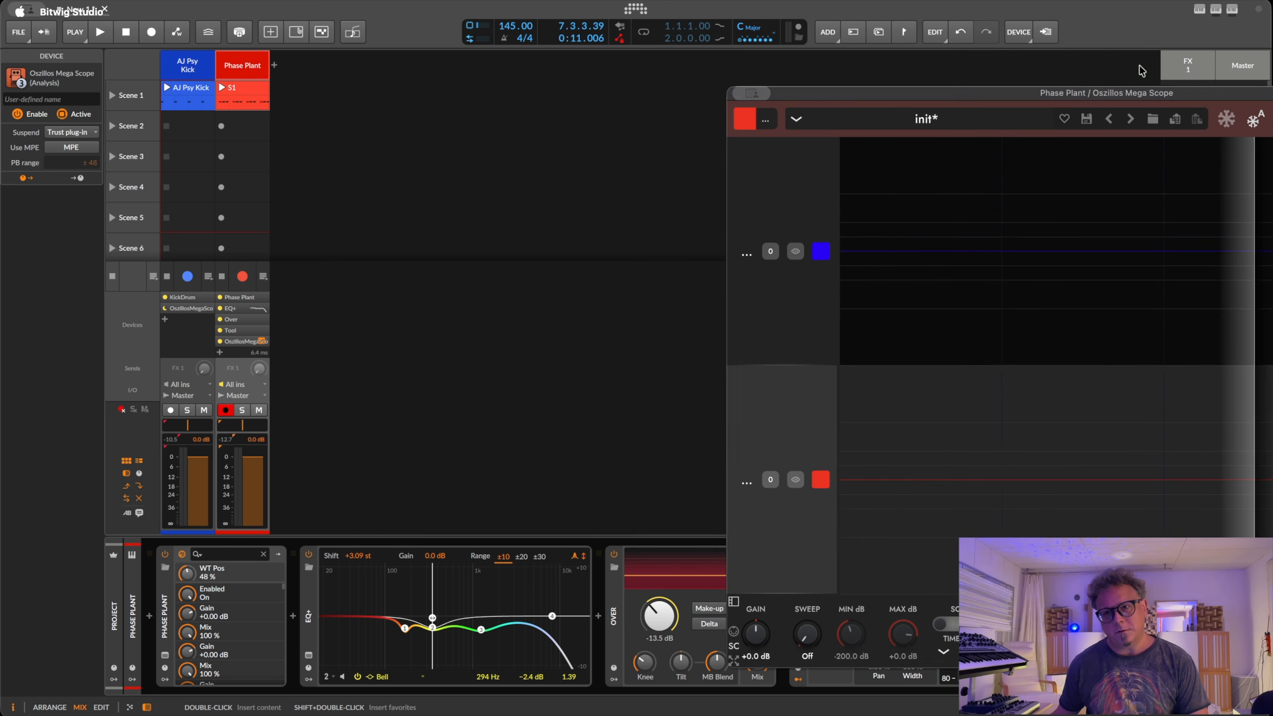
drag(1147, 94, 743, 40)
Play the kick and bass through the scope, then compare their waveforms with Combine set to OVERLAID.
key(space)
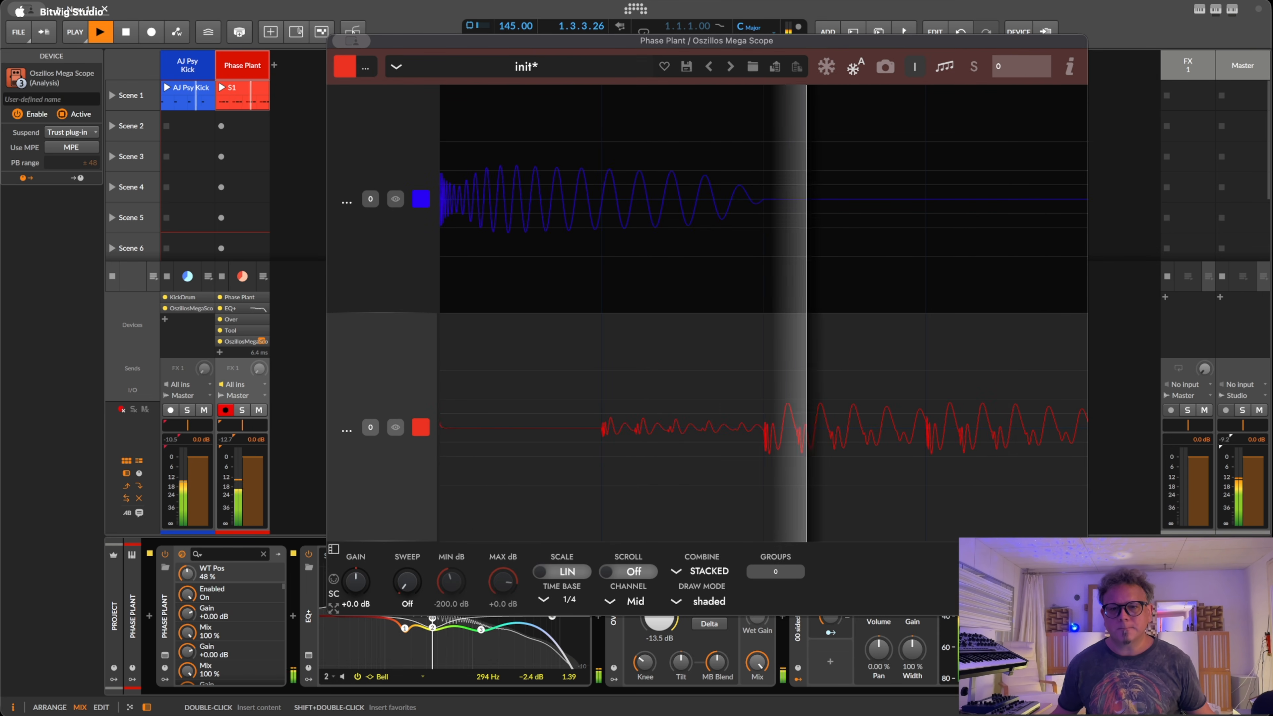
key(space)
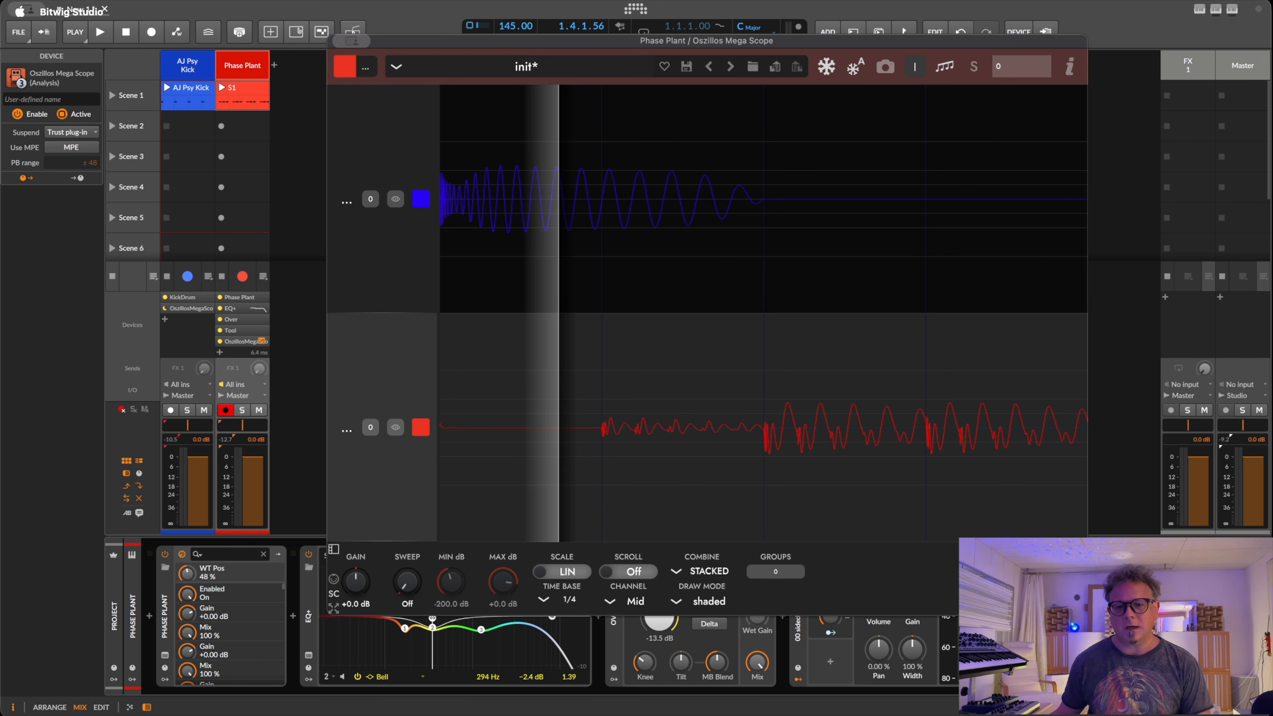
click(702, 571)
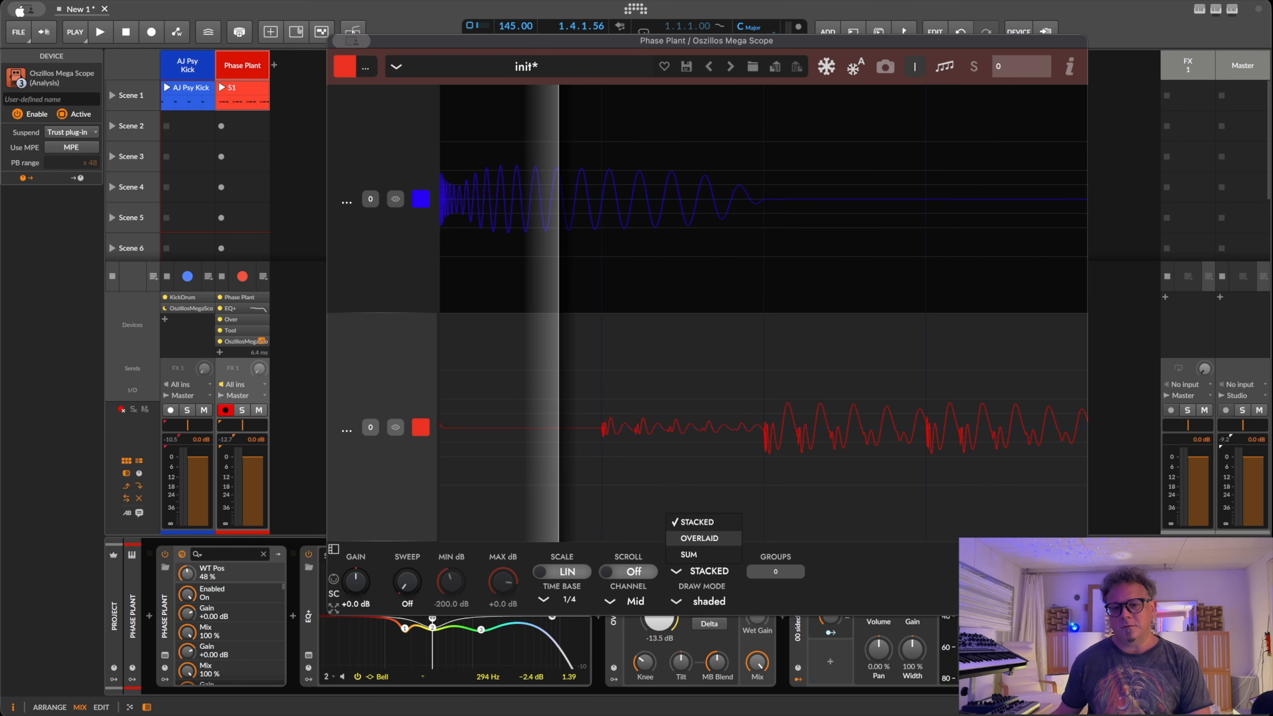
click(699, 538)
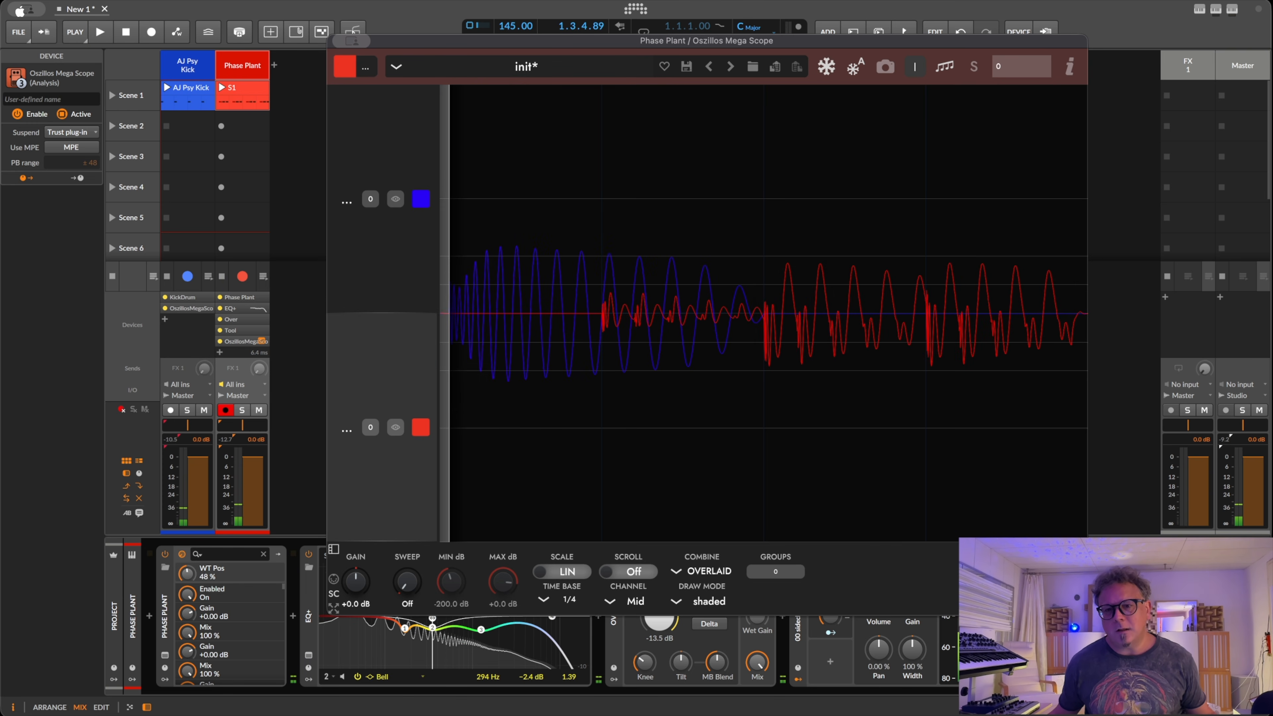
Set the scope's Combine mode to SUM and play the pattern to examine the summed kick and bass waveform.
click(701, 571)
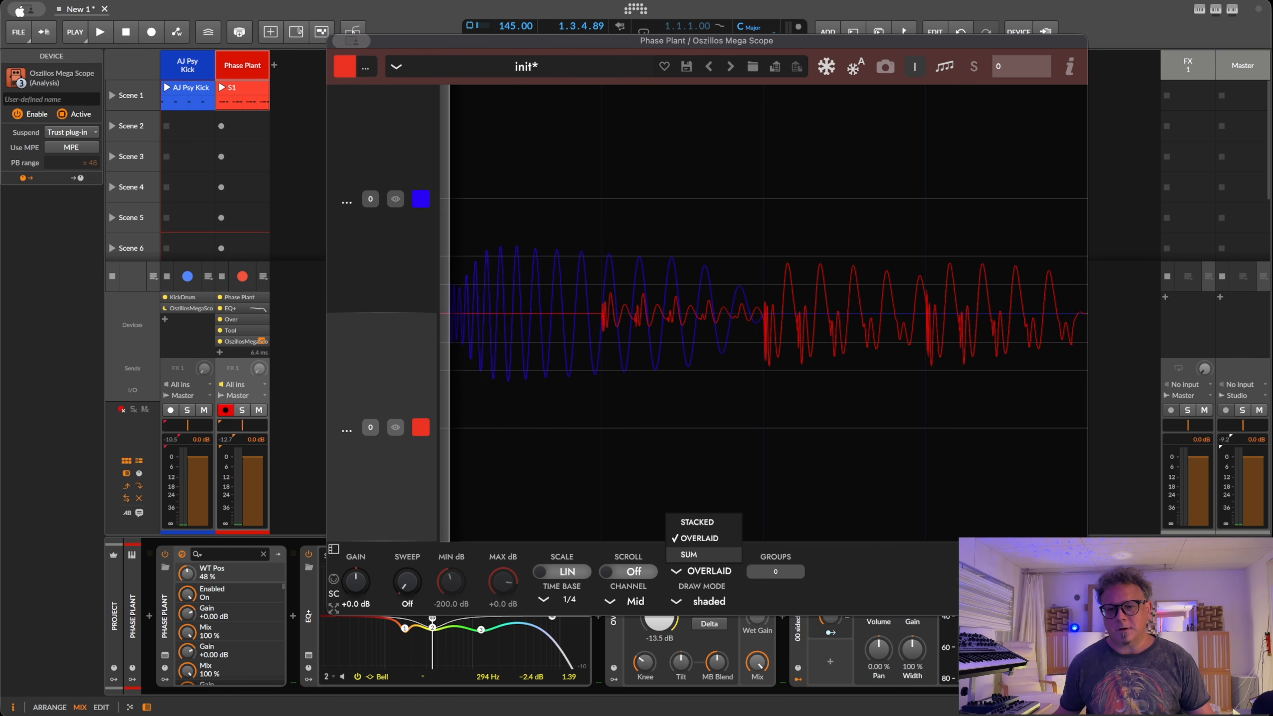
click(696, 554)
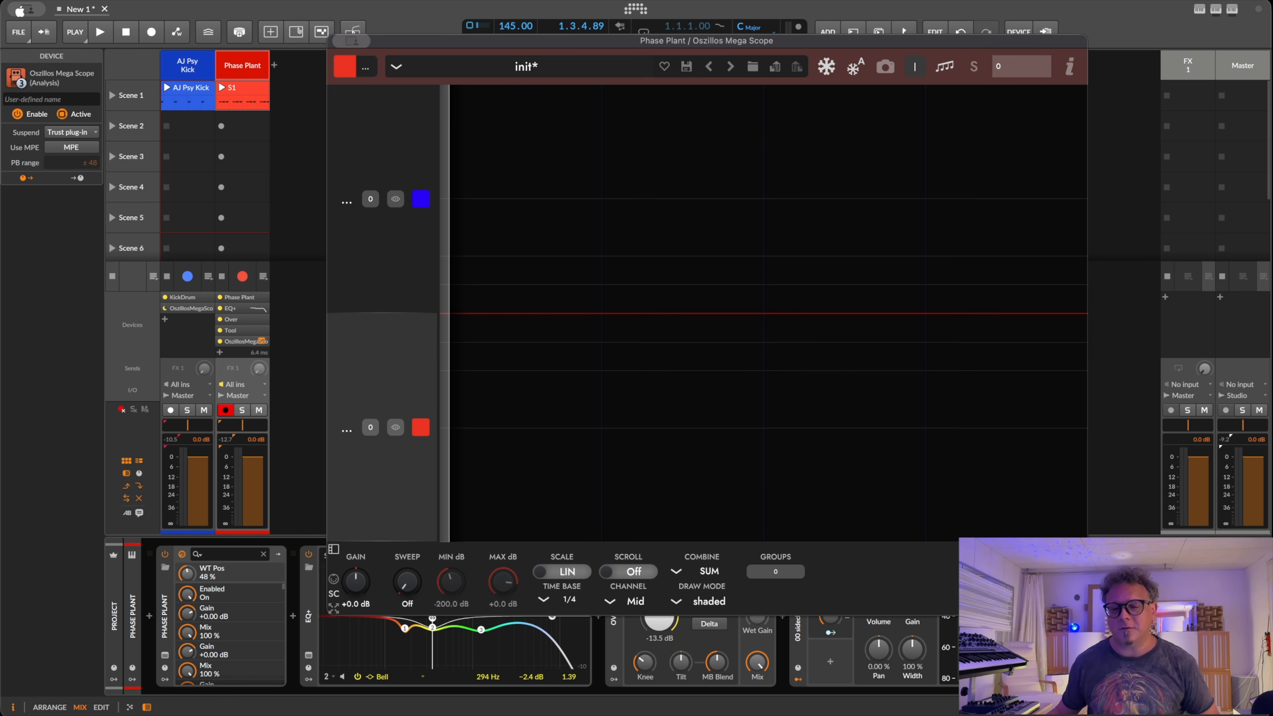
key(space)
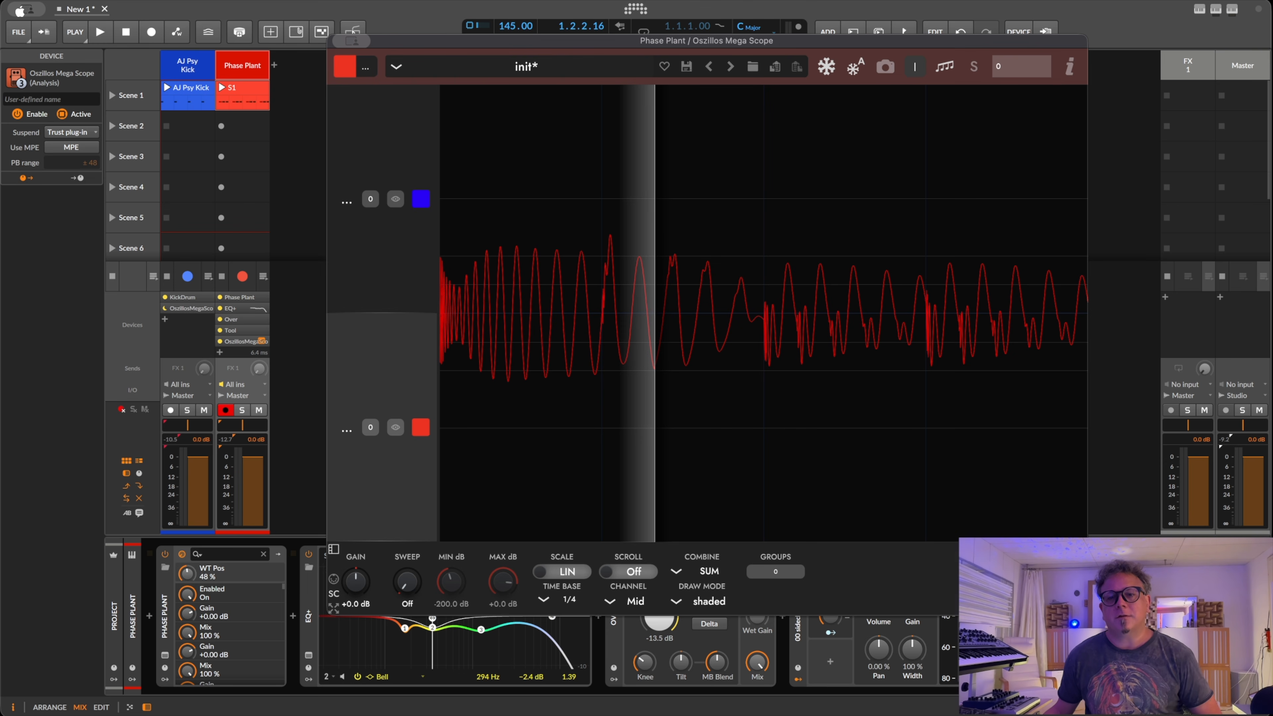
key(space)
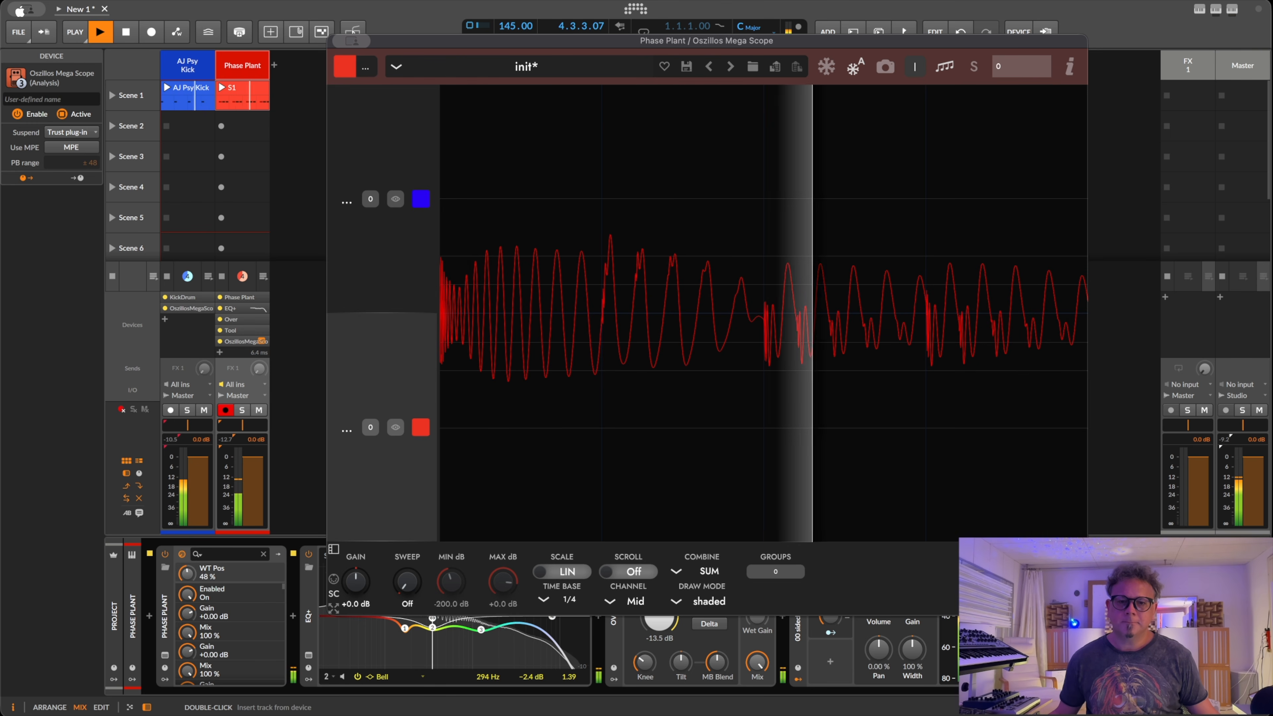
key(space)
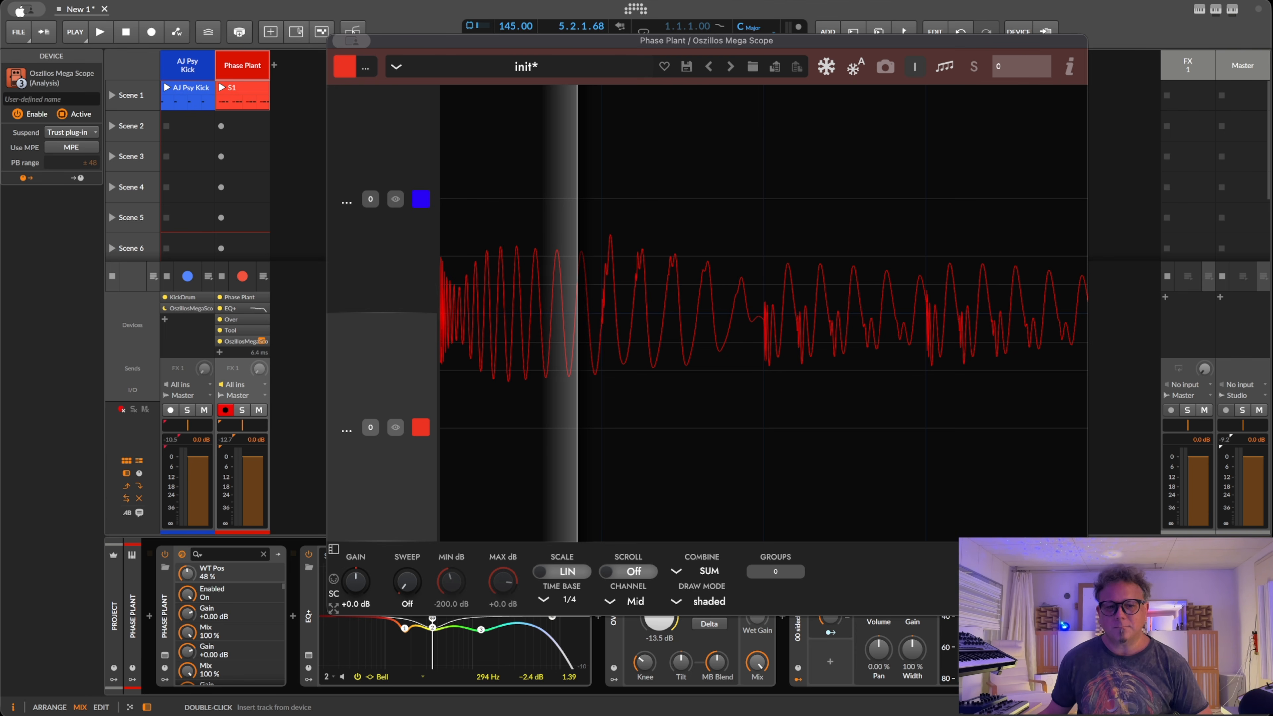
Open the KickDrum plug-in on the AJ Psy Kick track, then move and shrink its window to reveal the scope.
click(207, 56)
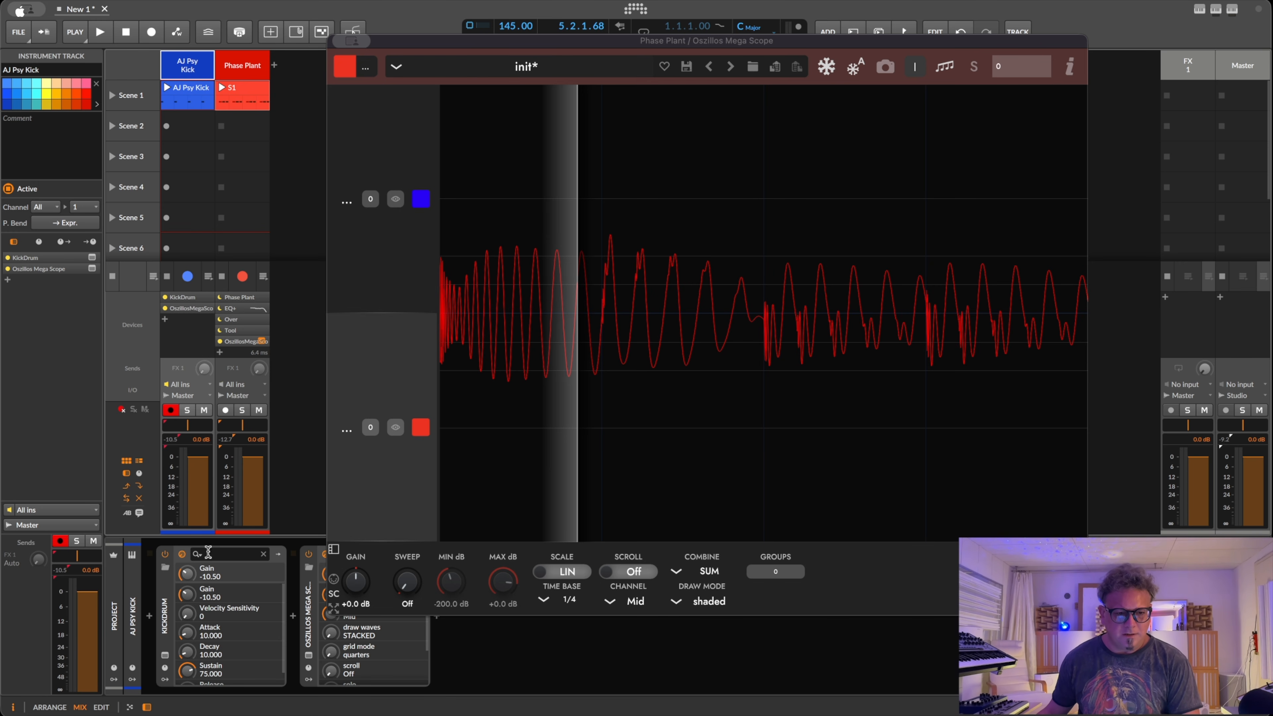
click(164, 655)
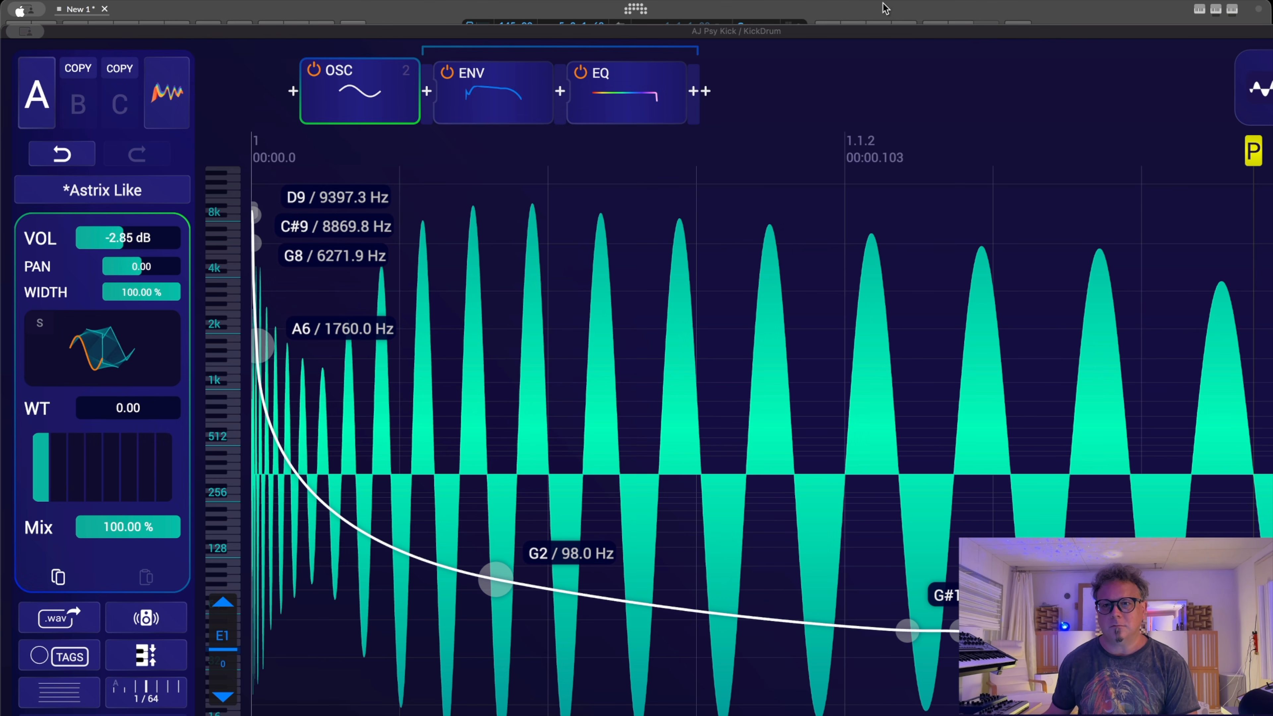
drag(882, 30, 471, 30)
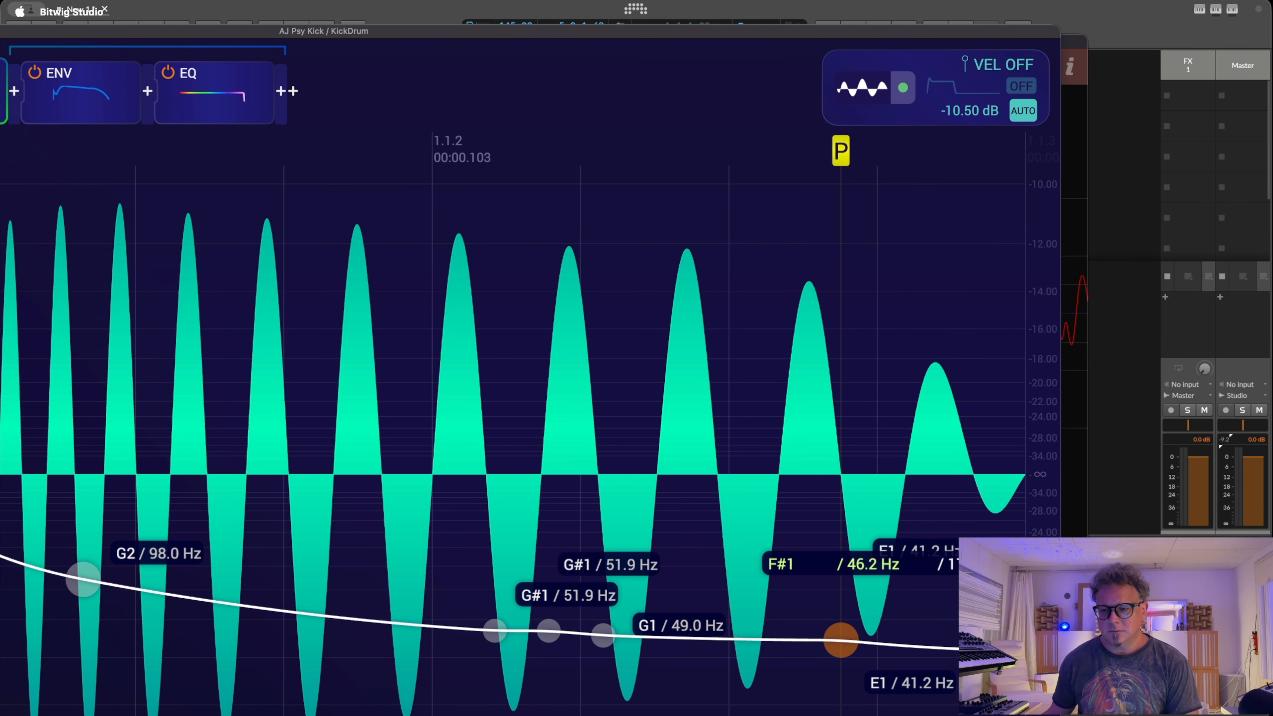
drag(1061, 646, 499, 500)
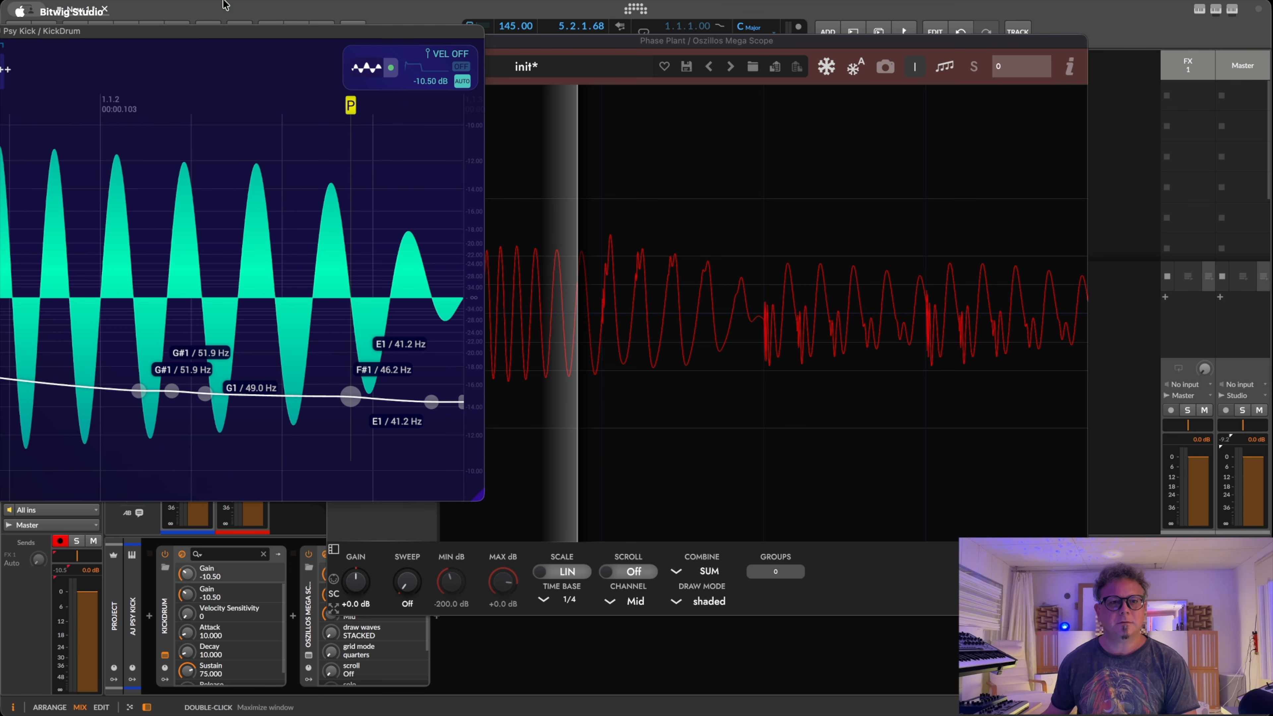
Arrange the KickDrum and Oszillos Mega Scope windows side by side, keeping the end of the kick waveform visible in front.
drag(270, 30, 480, 30)
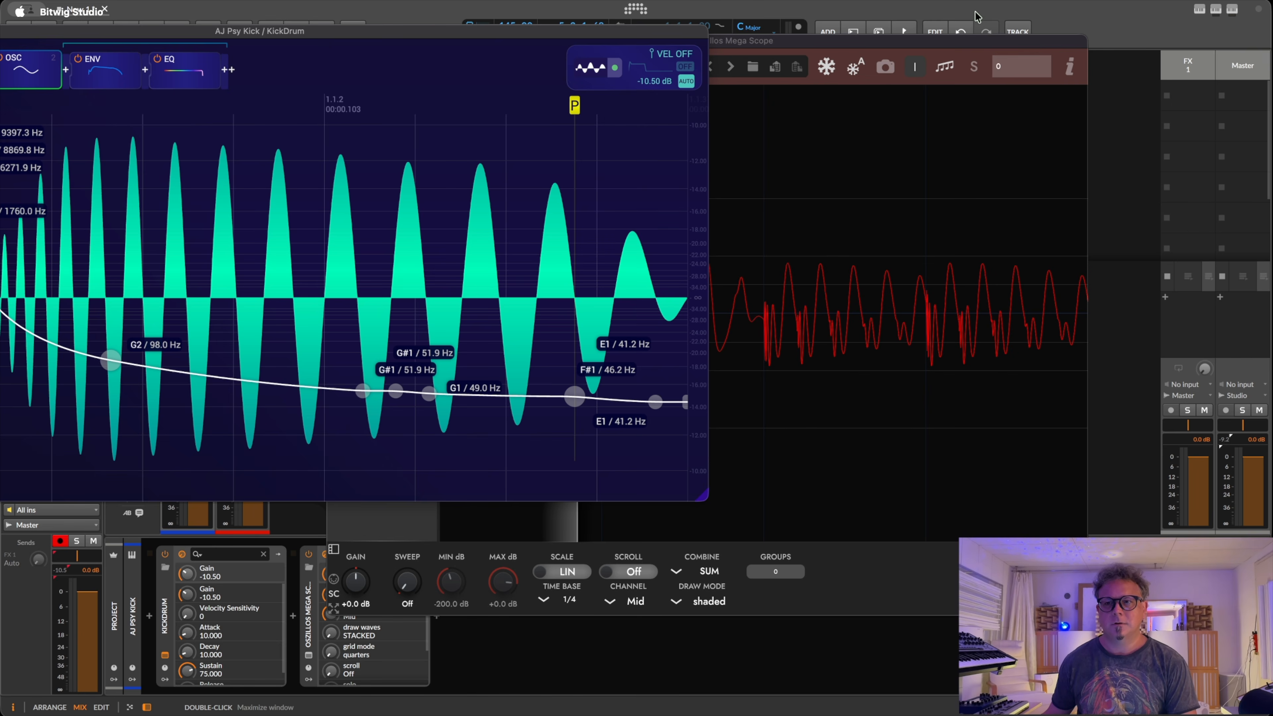
click(975, 40)
drag(675, 40, 921, 33)
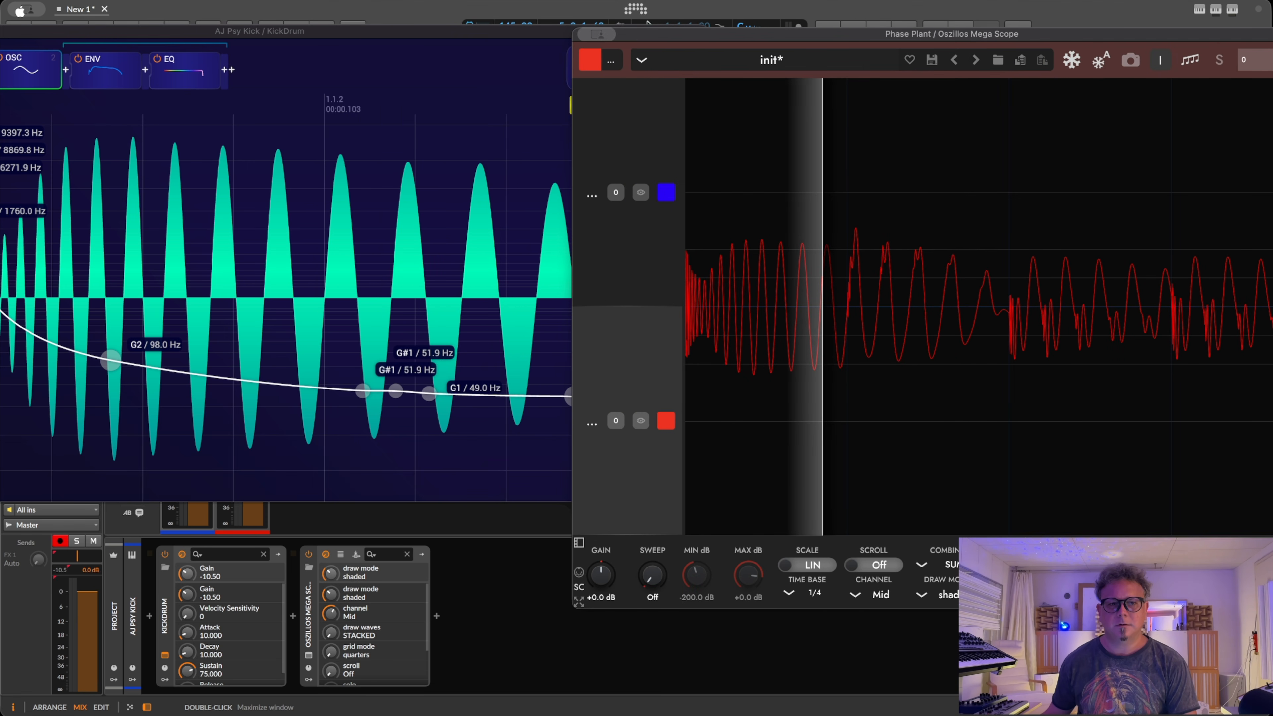
click(421, 14)
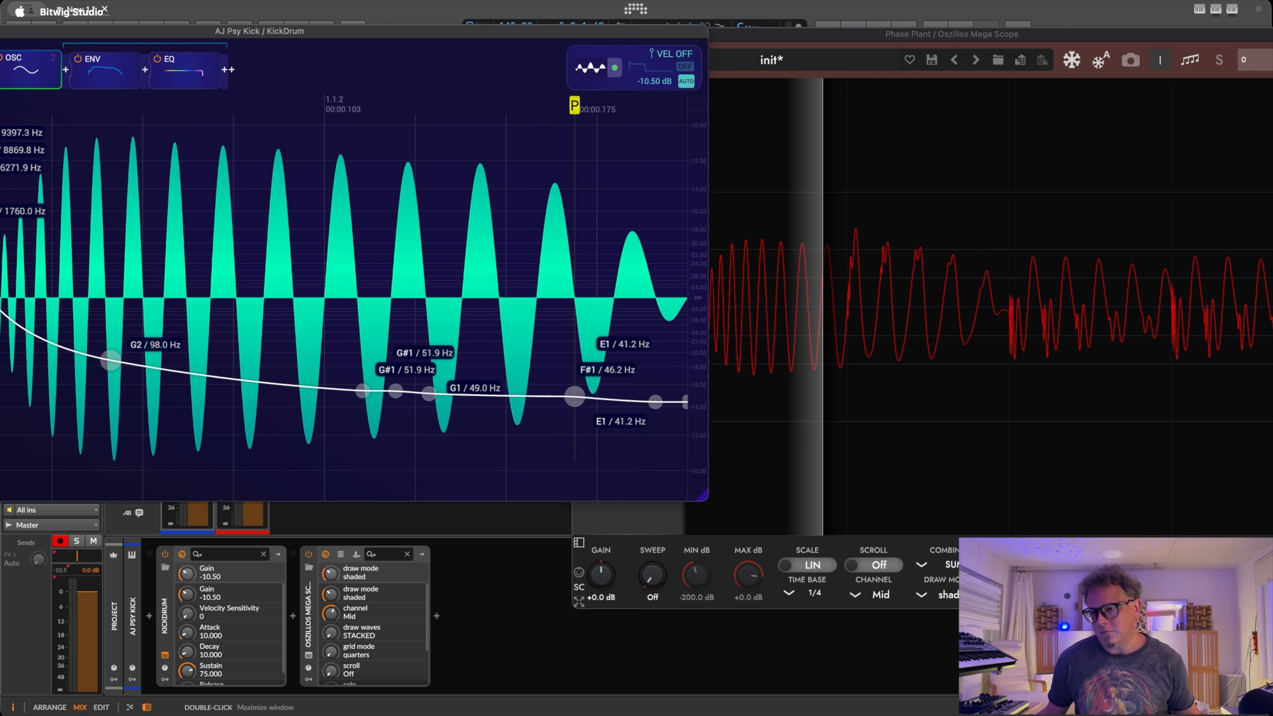
Play the pattern and move KickDrum's P marker slightly earlier, to about 00:00.173, while checking the summed waveform.
key(space)
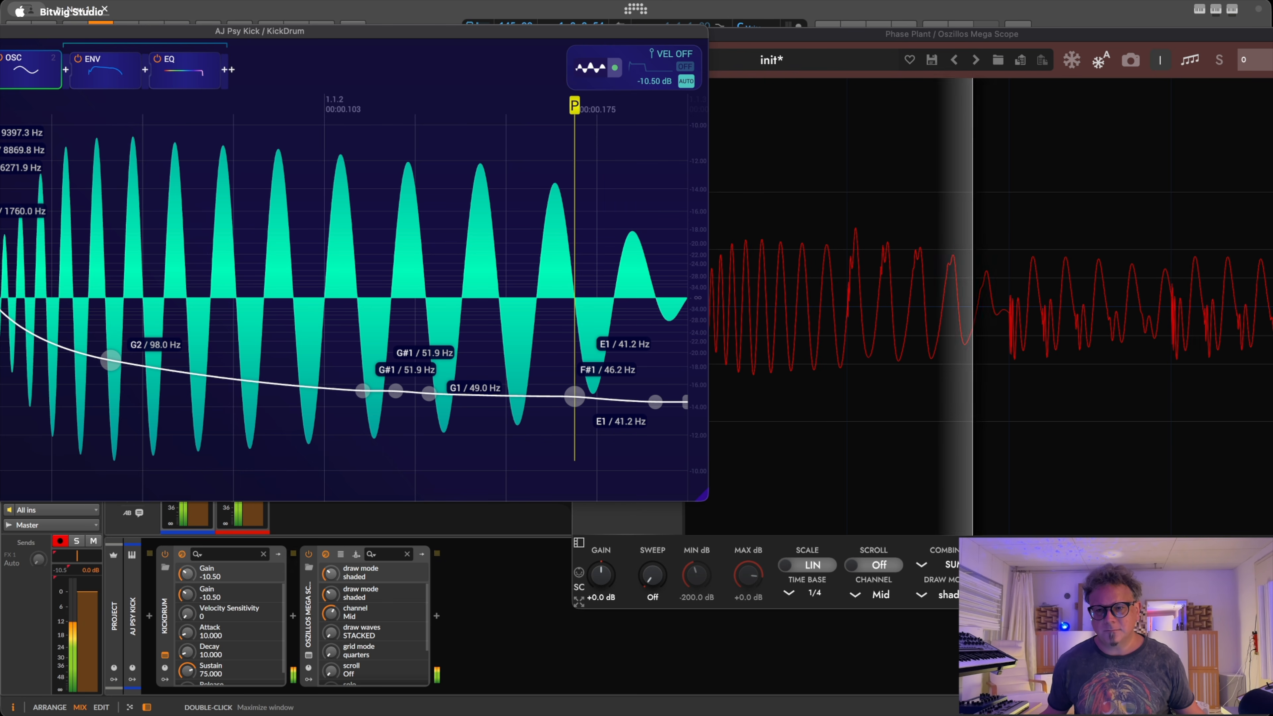
drag(575, 105, 569, 105)
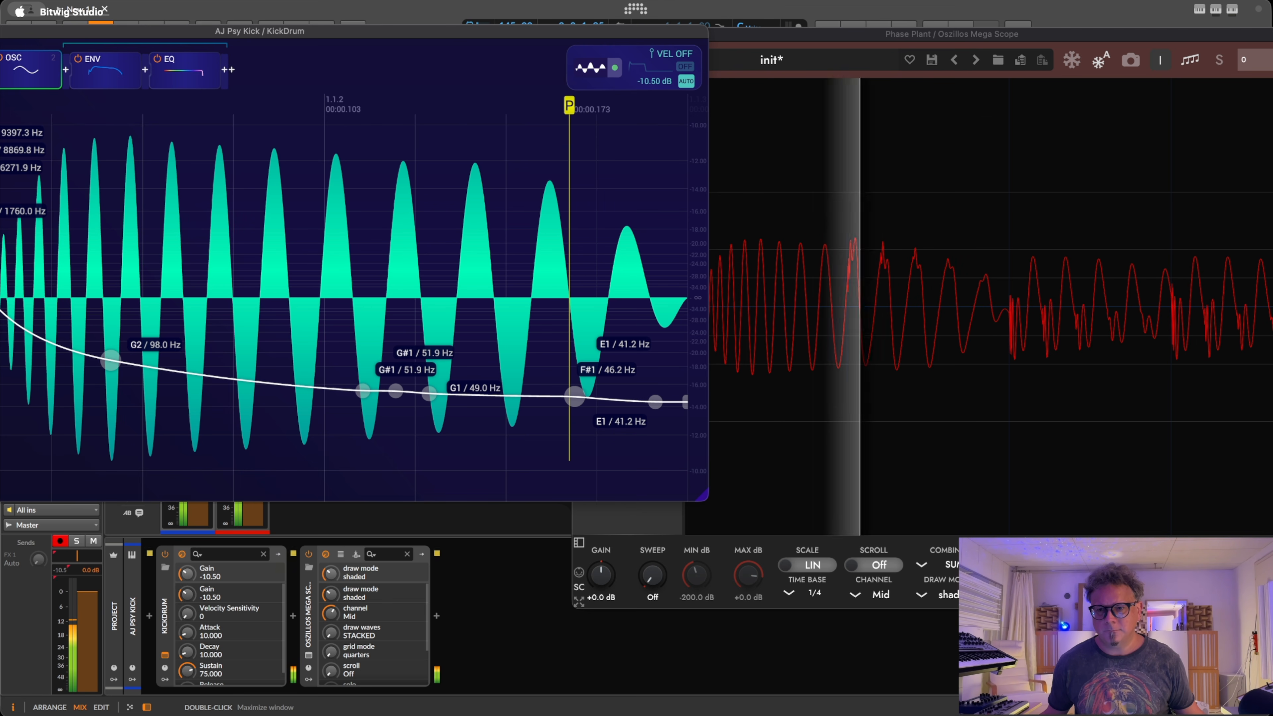
drag(569, 106, 567, 105)
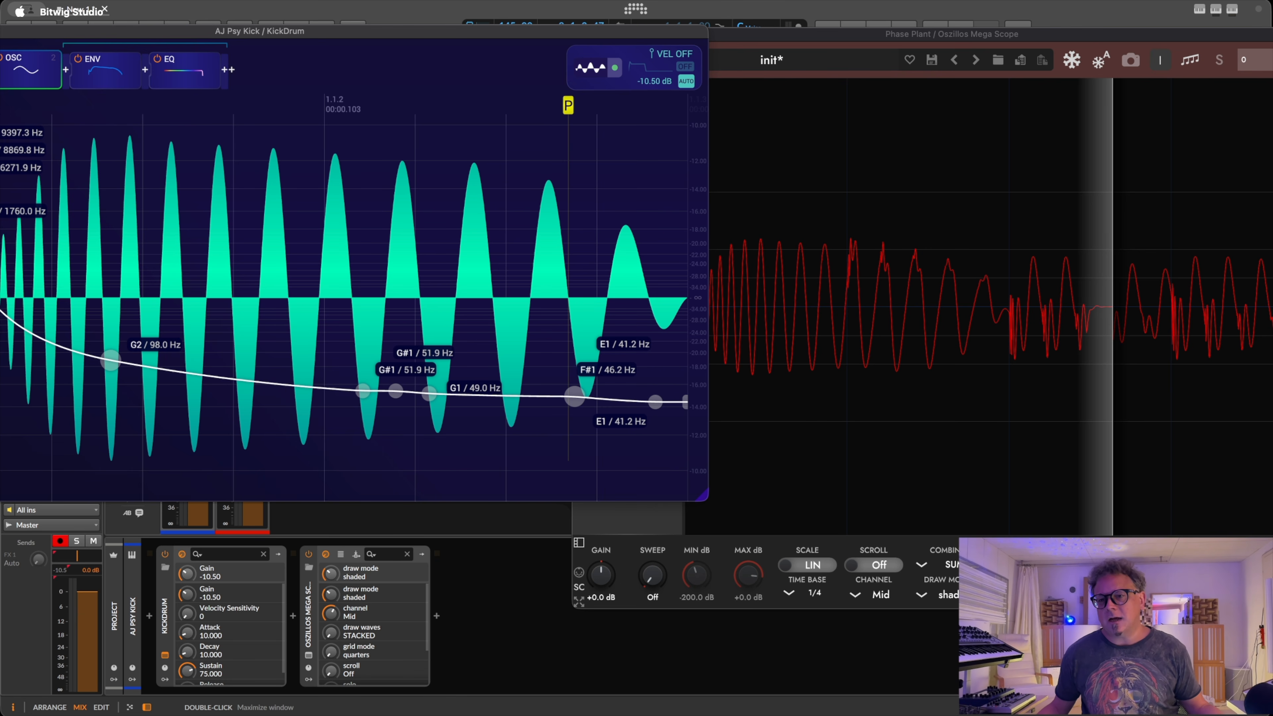
Close the KickDrum window and reposition the Oszillos Mega Scope window so its full waveform and controls are visible.
drag(477, 30, 812, 30)
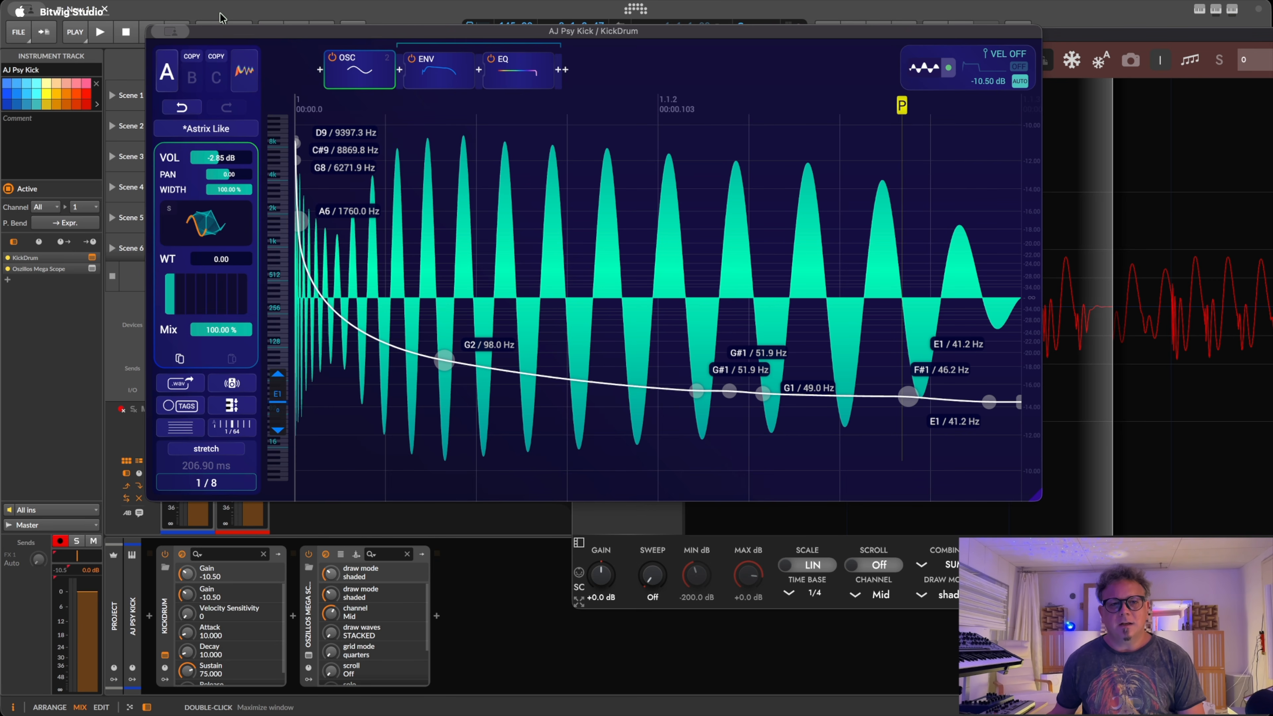
key(Escape)
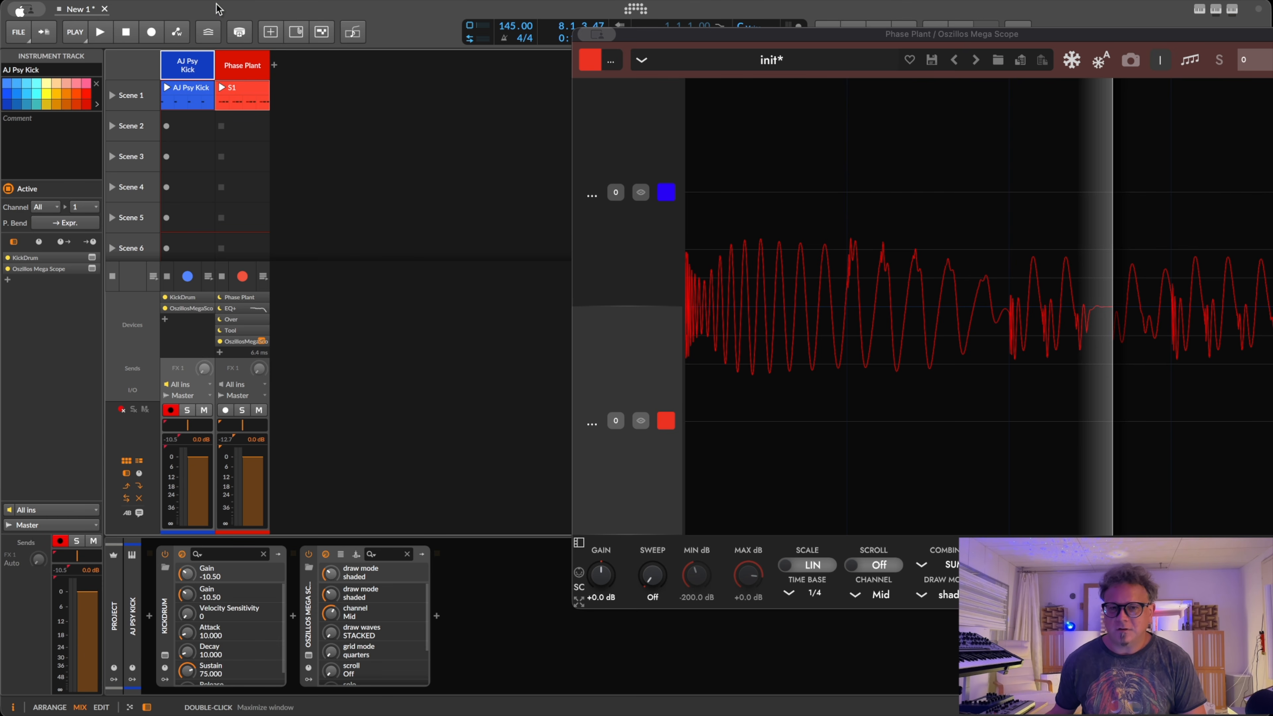
drag(781, 33, 523, 43)
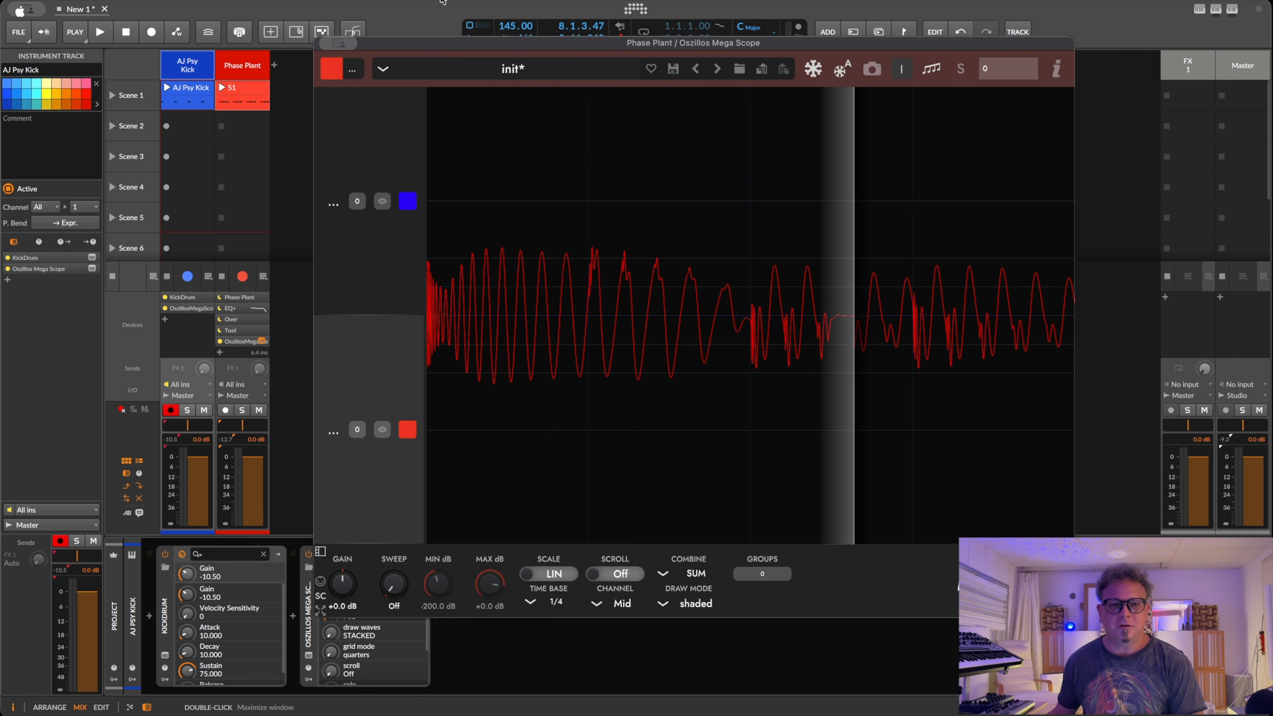
drag(432, 41, 402, 30)
click(387, 6)
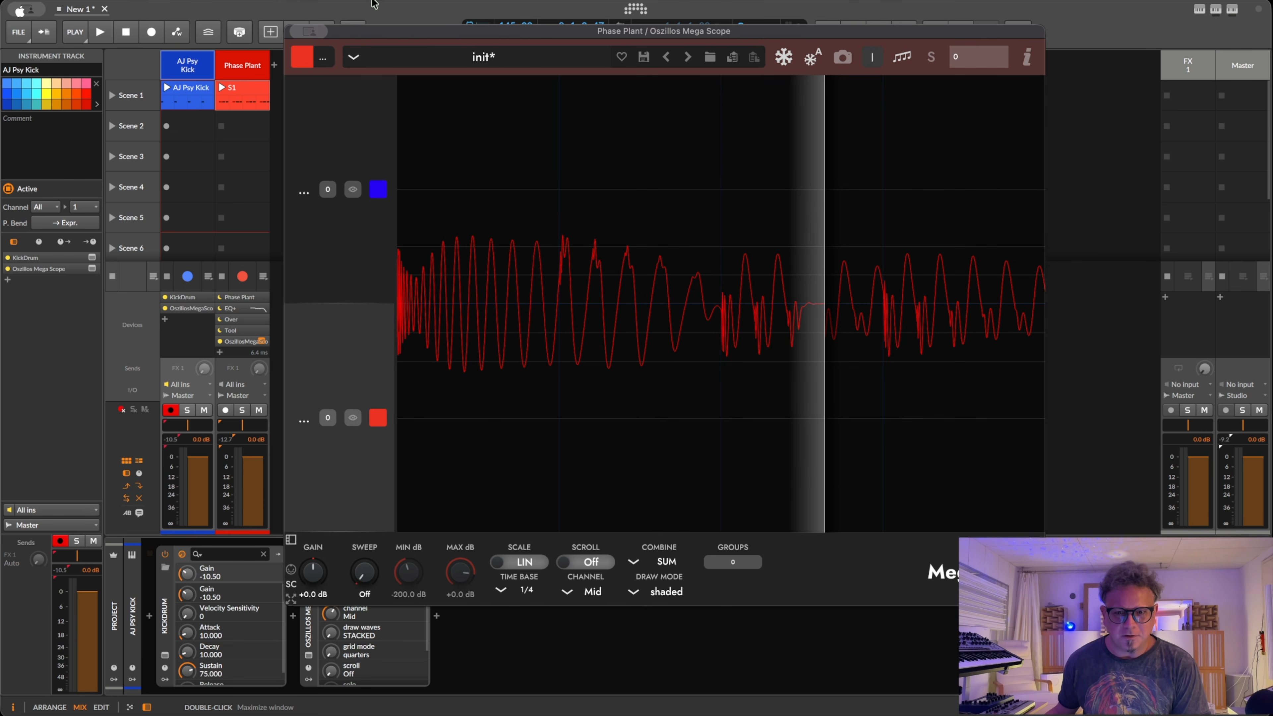
Return to the device chain view, select the Phase Plant track and open its Phase Plant synth window.
key(super+grave)
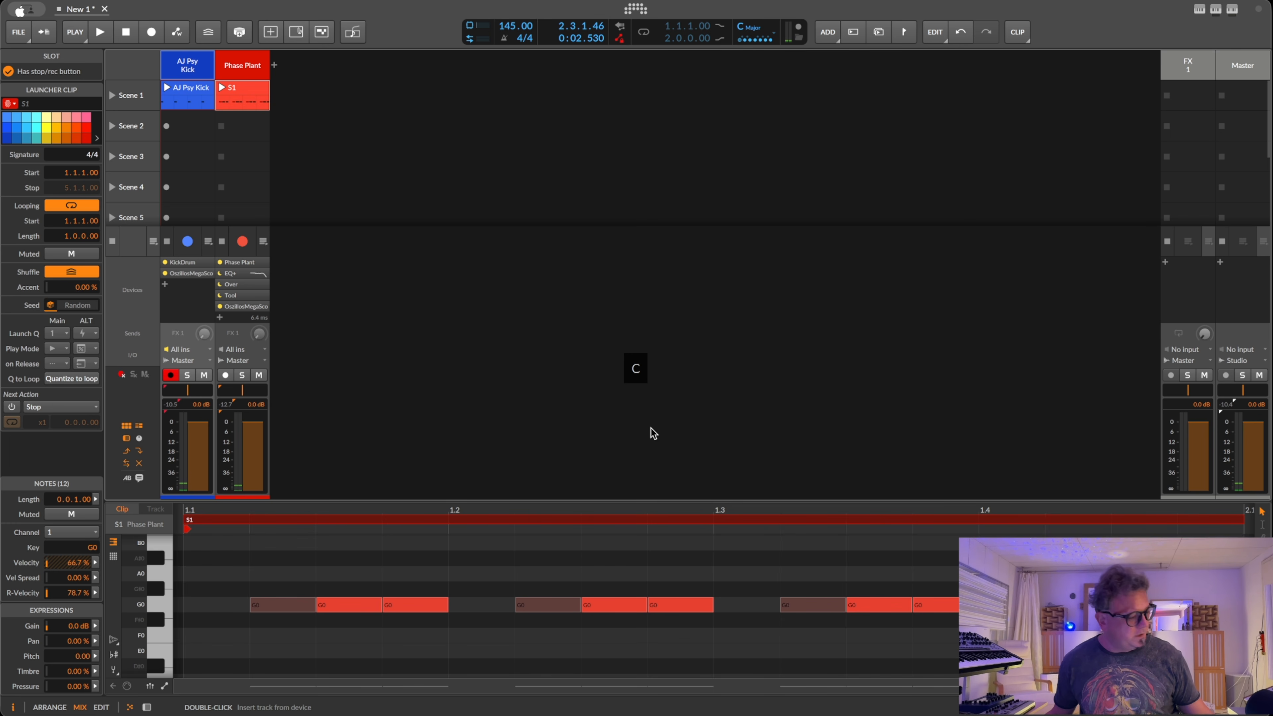
key(d)
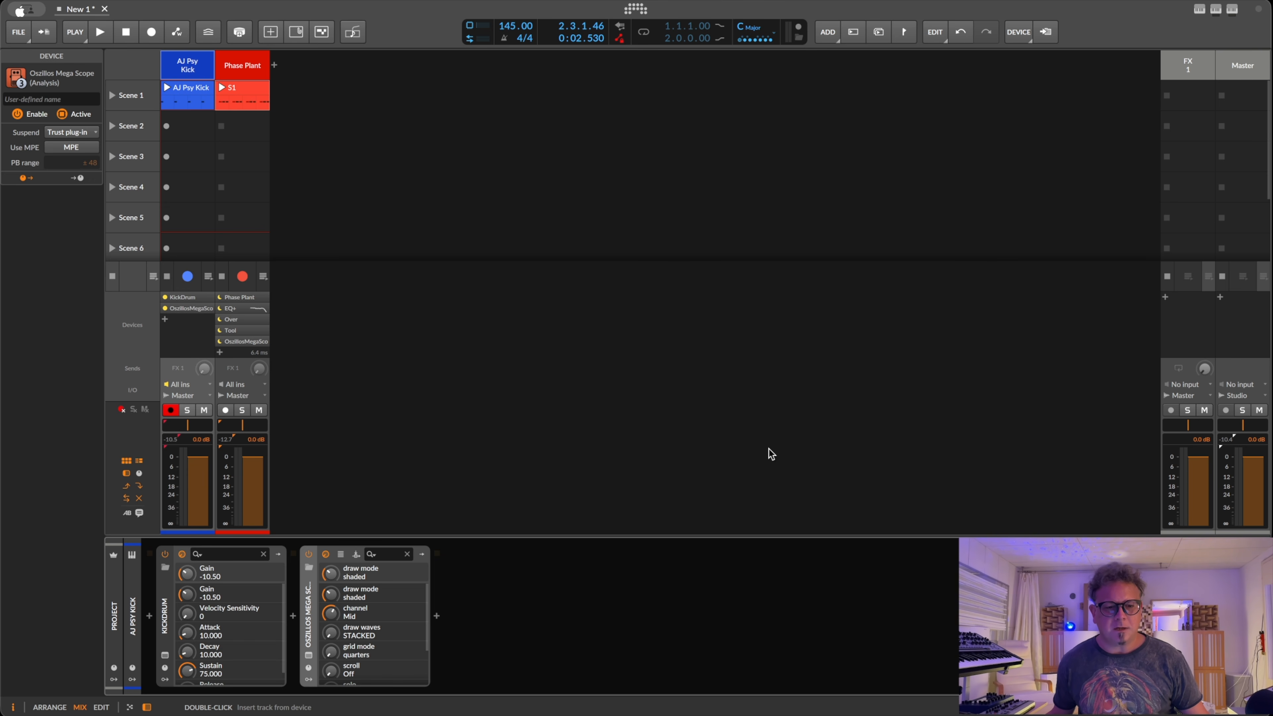
click(239, 59)
click(165, 654)
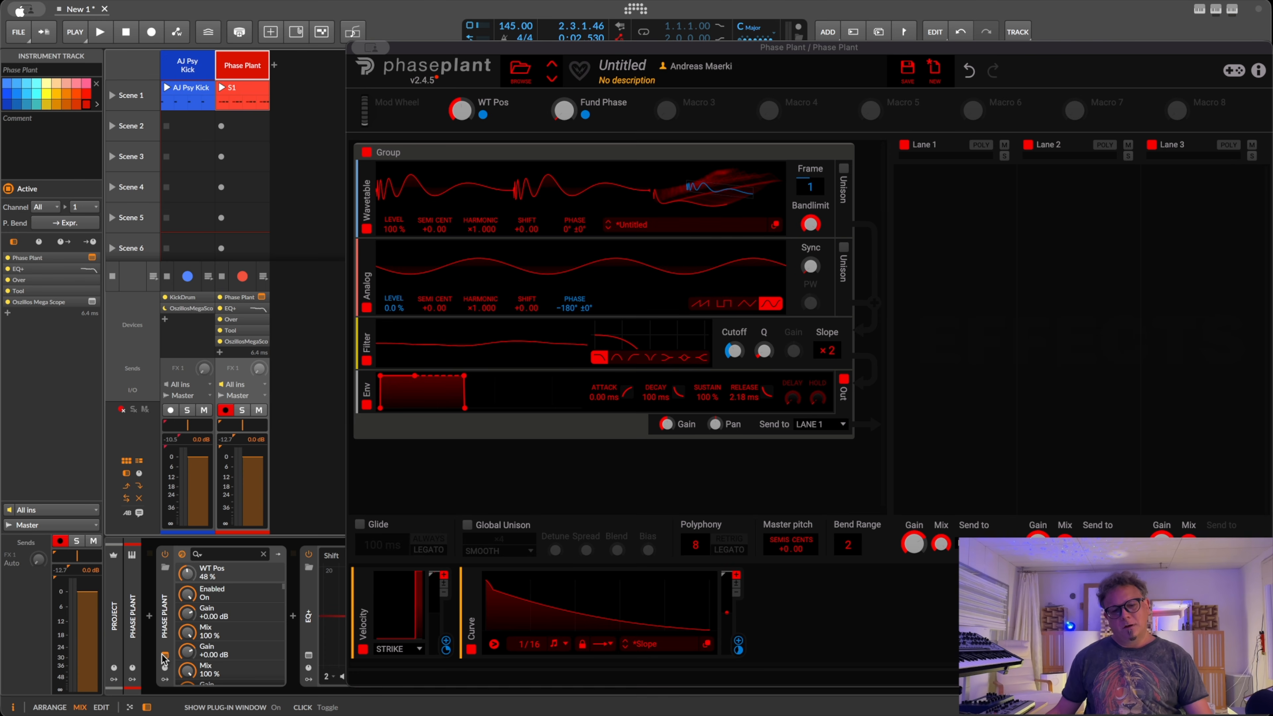